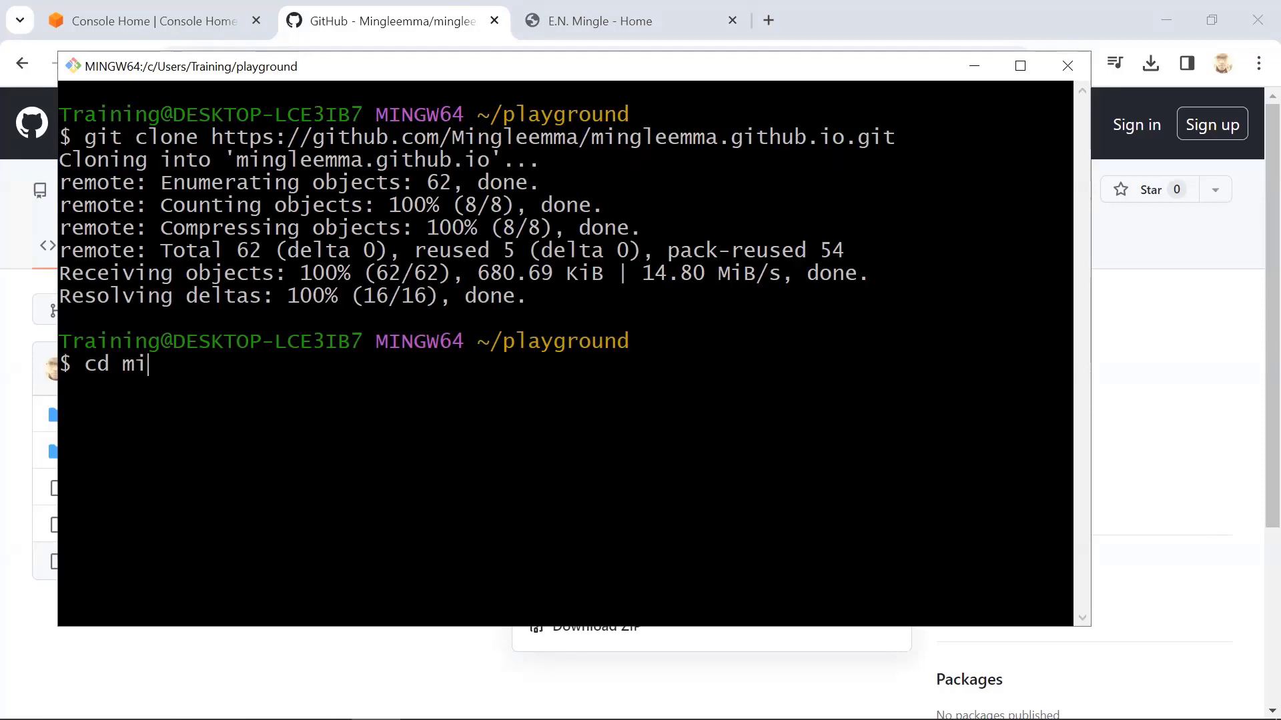
Change into the cloned github.io repository folder and list its contents
{"action": "type", "text": "ng"}
{"action": "key", "text": "Tab"}
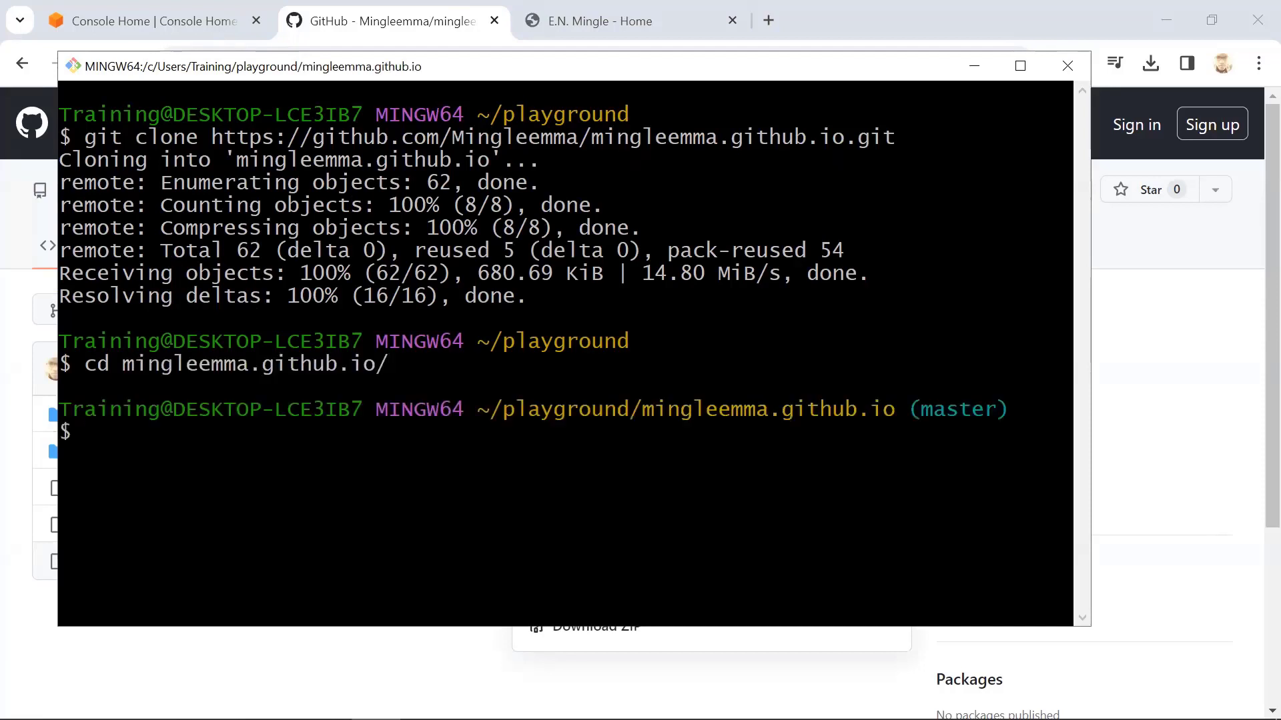
{"action": "type", "text": "ls"}
{"action": "key", "text": "Return"}
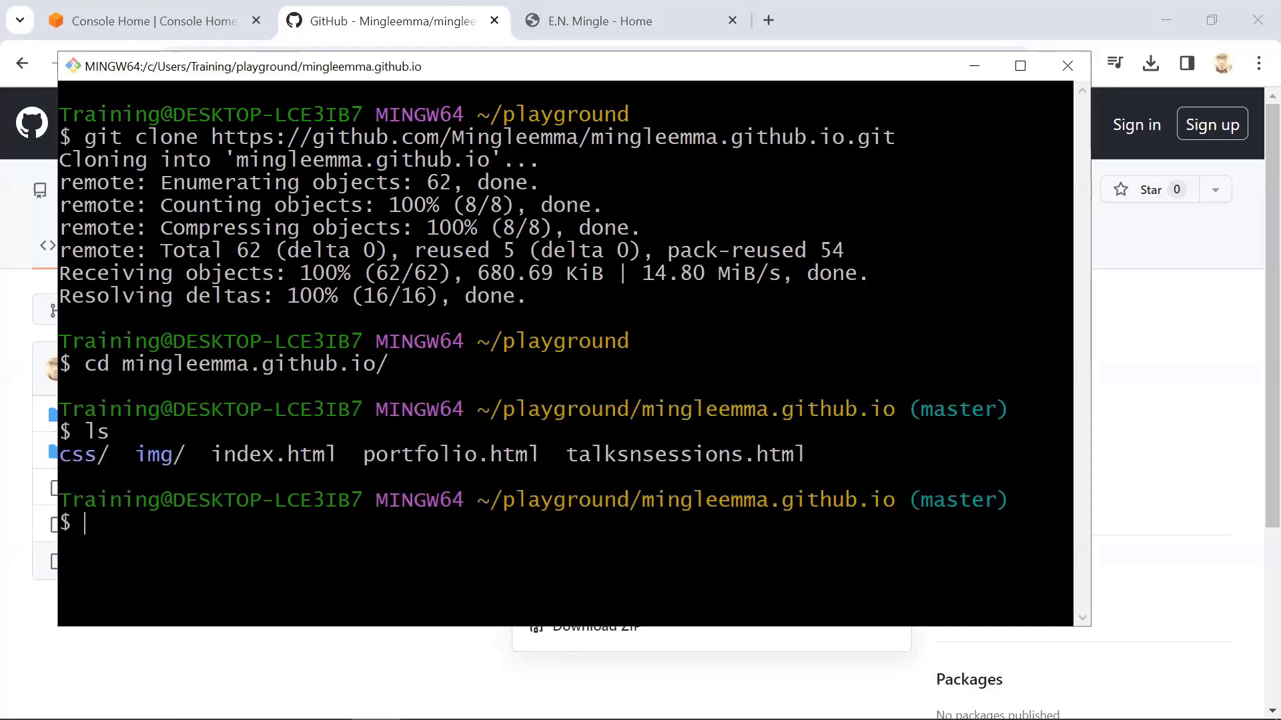
Switch to the AWS console in the browser and start creating a new S3 bucket
{"action": "left_click", "coordinate": [1187, 451]}
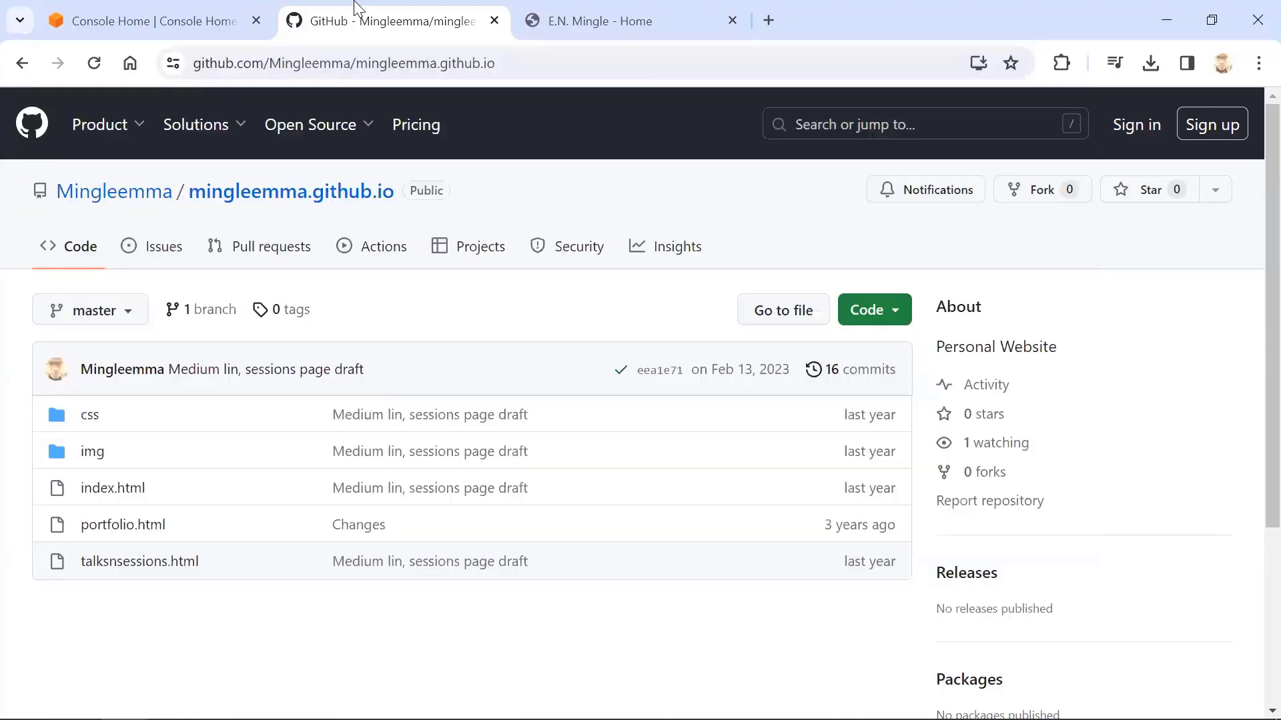
{"action": "left_click", "coordinate": [187, 6]}
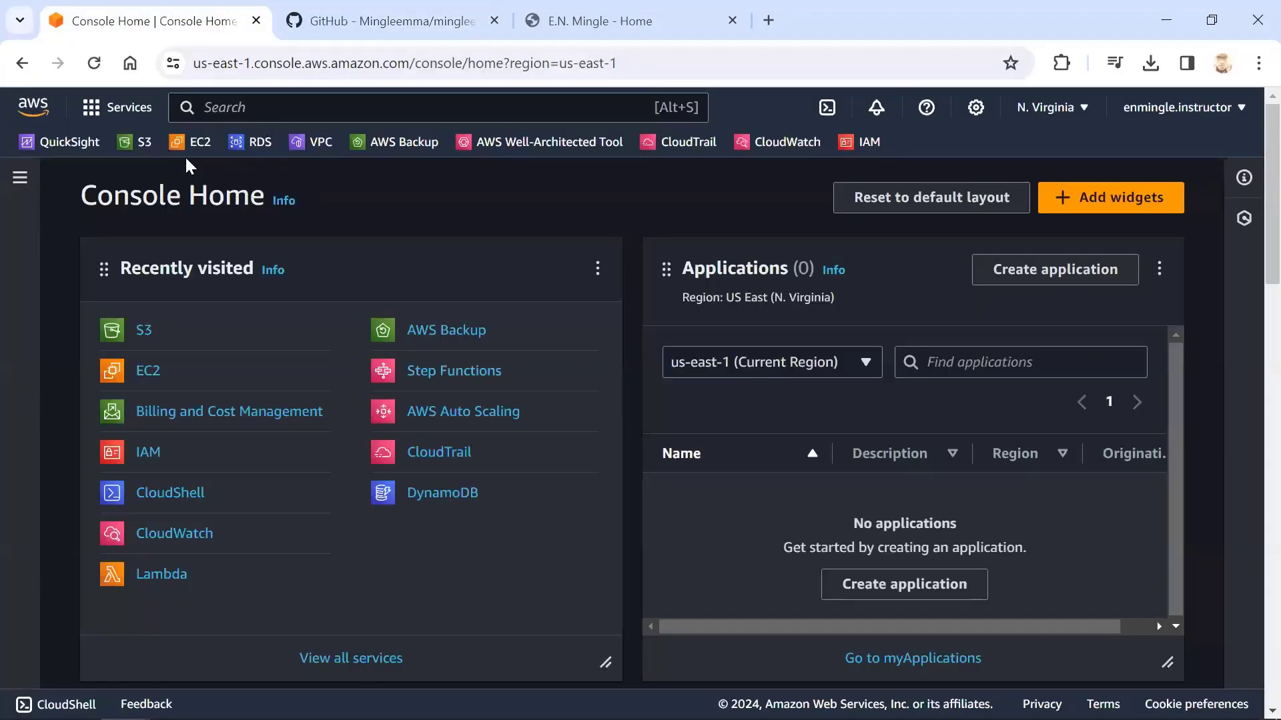
{"action": "left_click", "coordinate": [141, 152]}
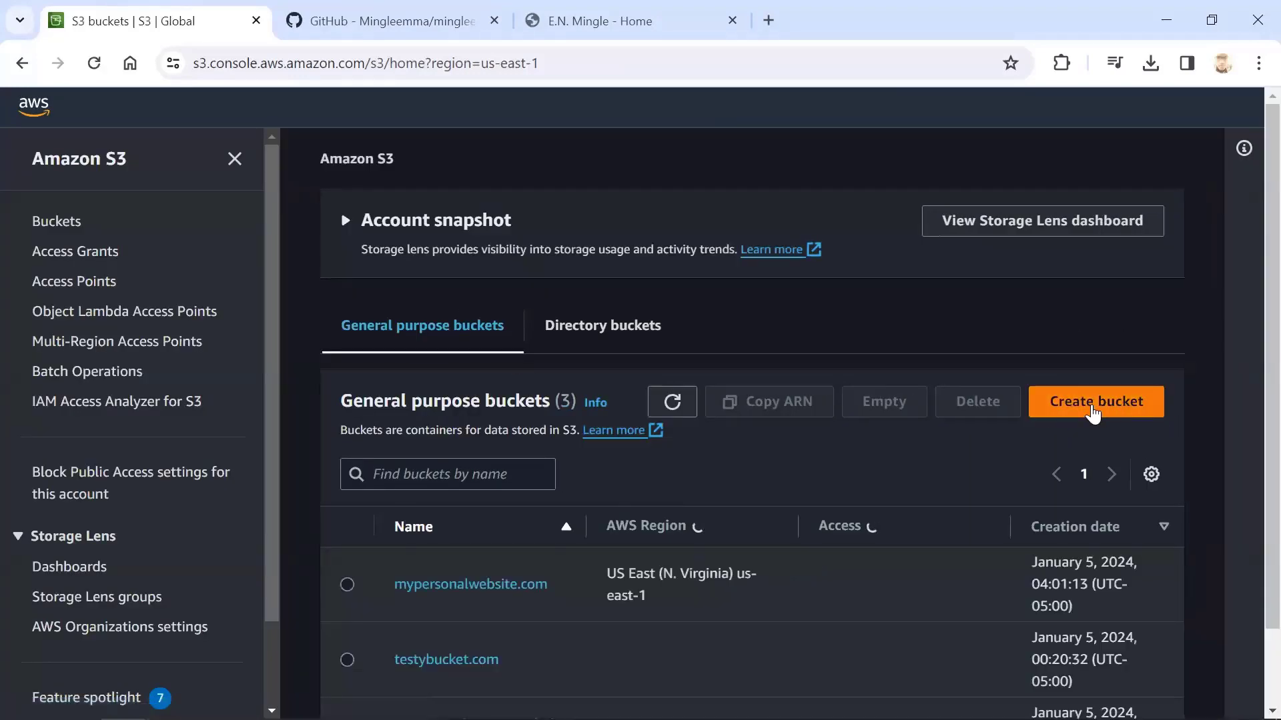
{"action": "left_click", "coordinate": [1092, 413]}
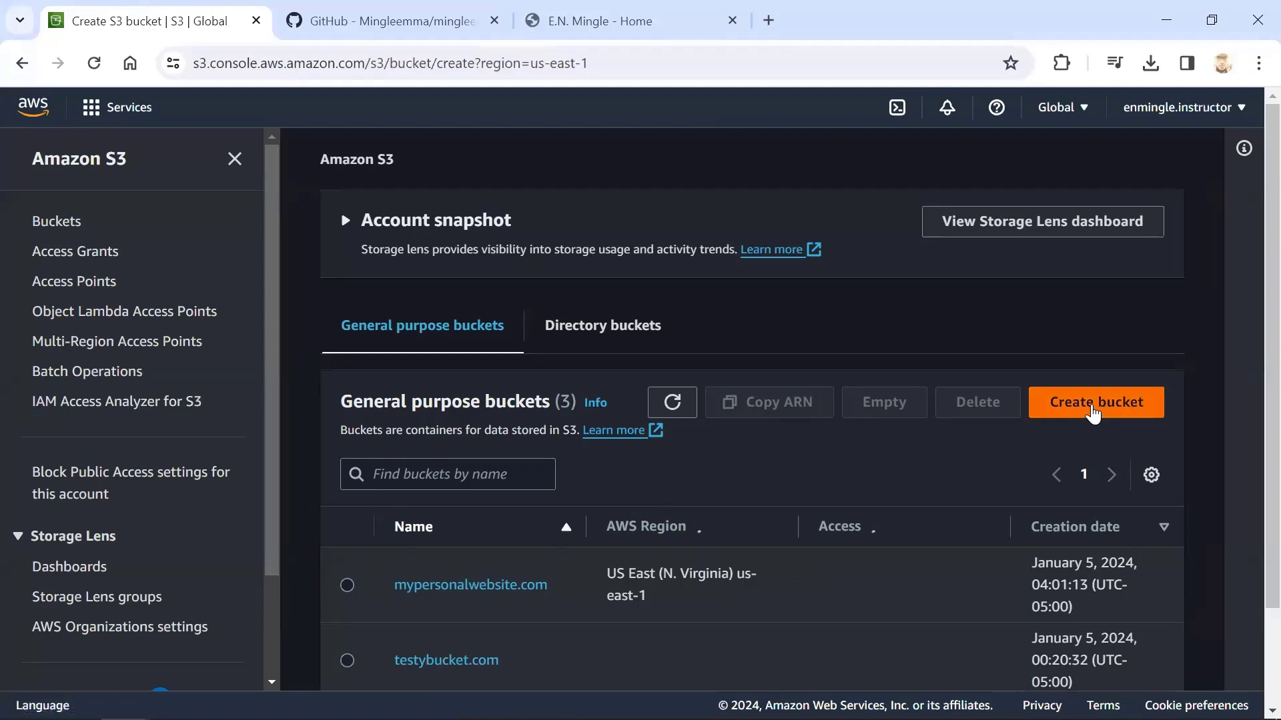
Name the new general purpose bucket test2.com
{"action": "scroll", "coordinate": [172, 551], "scroll_direction": "down", "scroll_amount": 3}
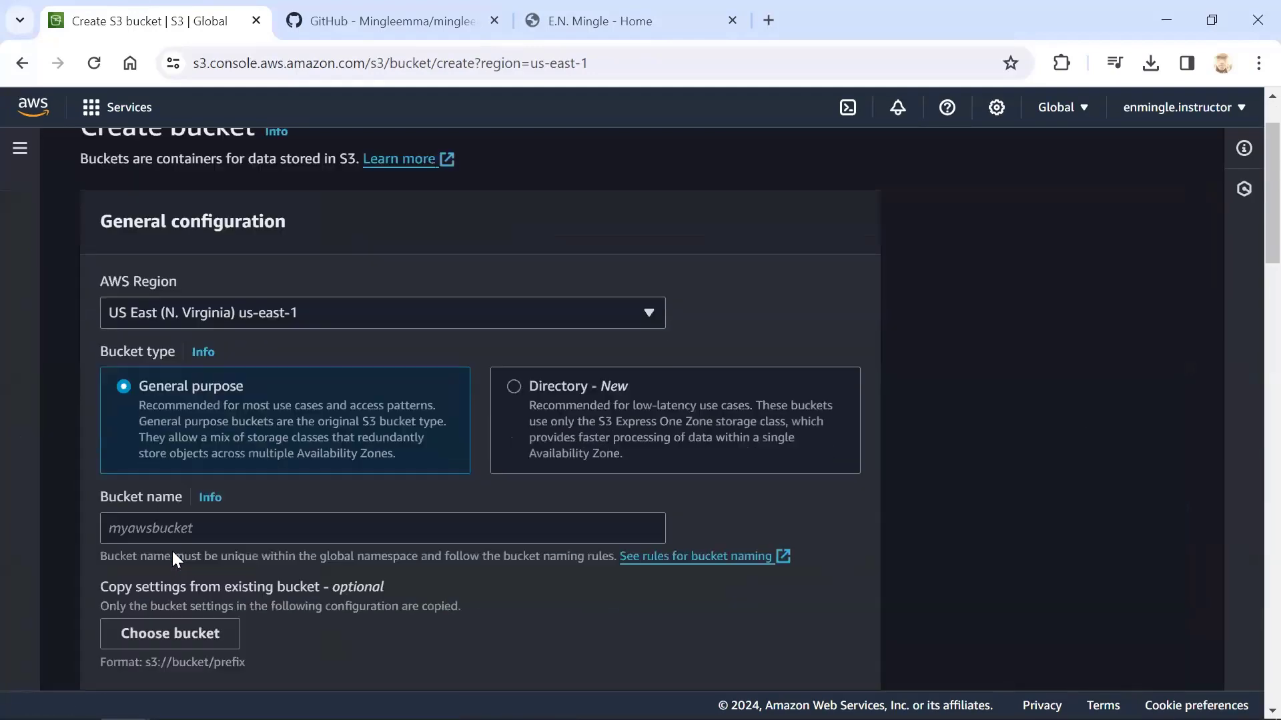
{"action": "left_click", "coordinate": [203, 429]}
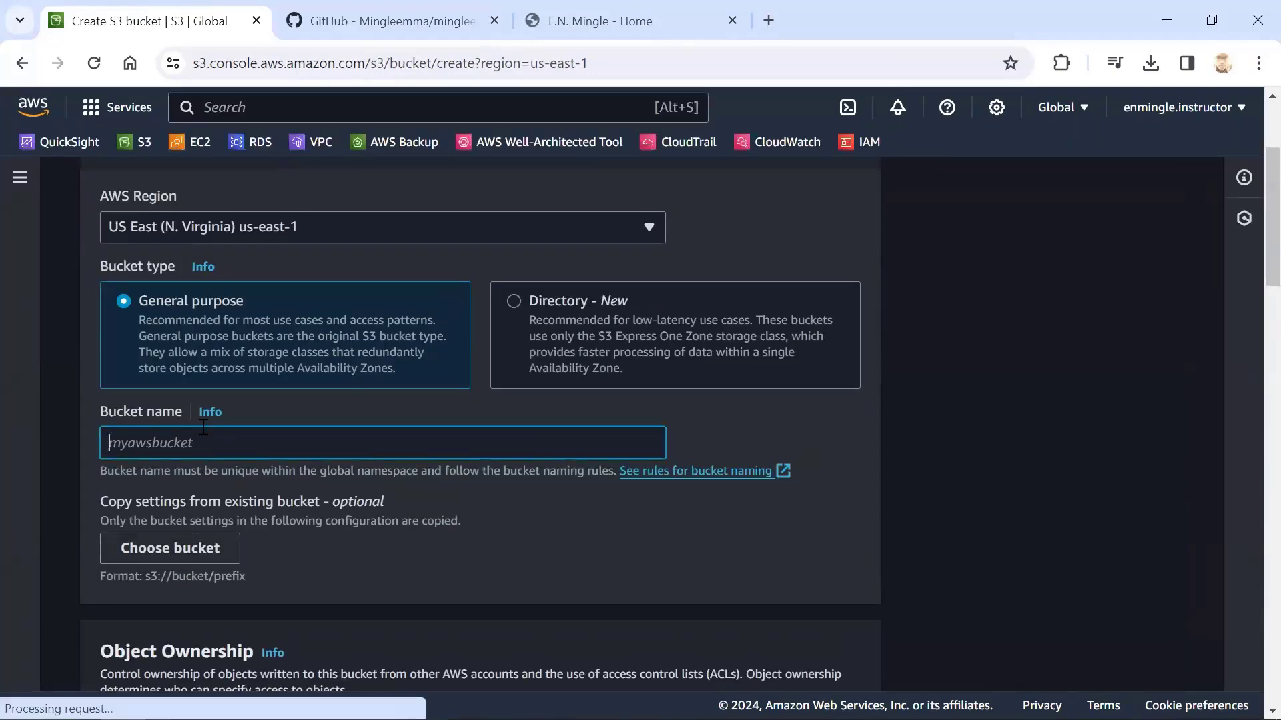
{"action": "type", "text": "test2."}
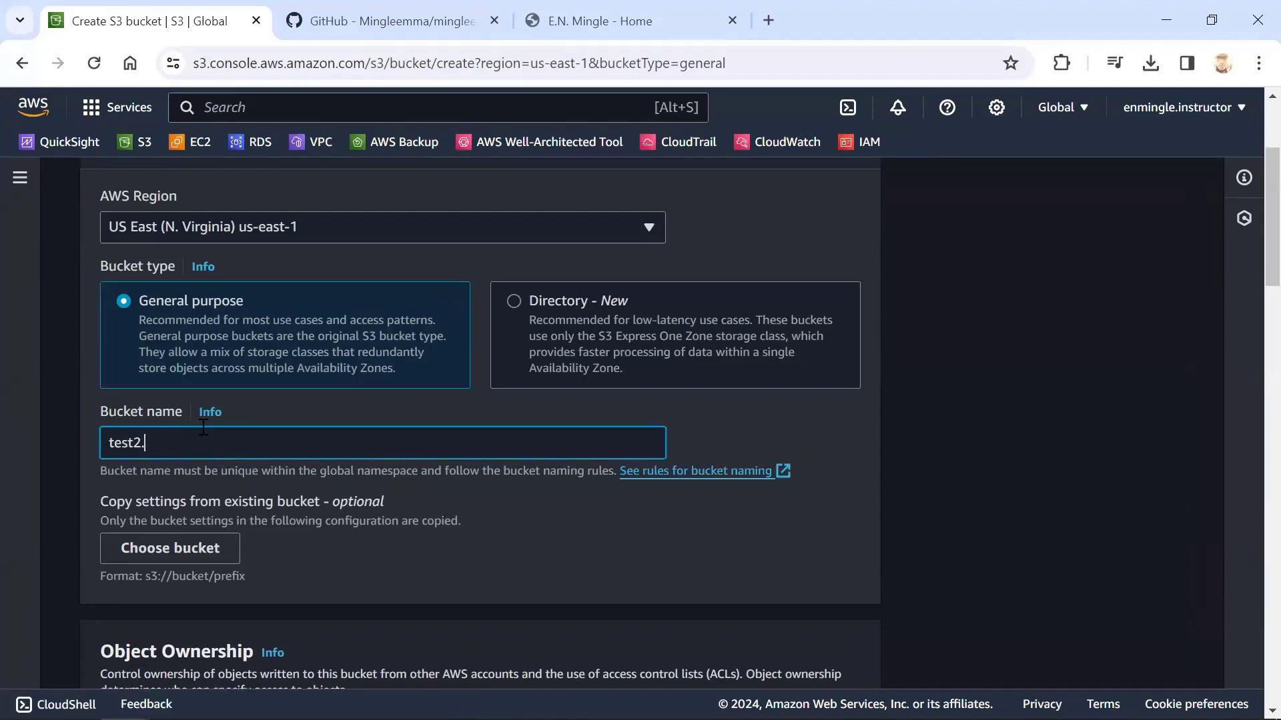
{"action": "type", "text": "com"}
Turn off Block all public access for the bucket and acknowledge that its contents might become public
{"action": "scroll", "coordinate": [170, 514], "scroll_direction": "down", "scroll_amount": 4}
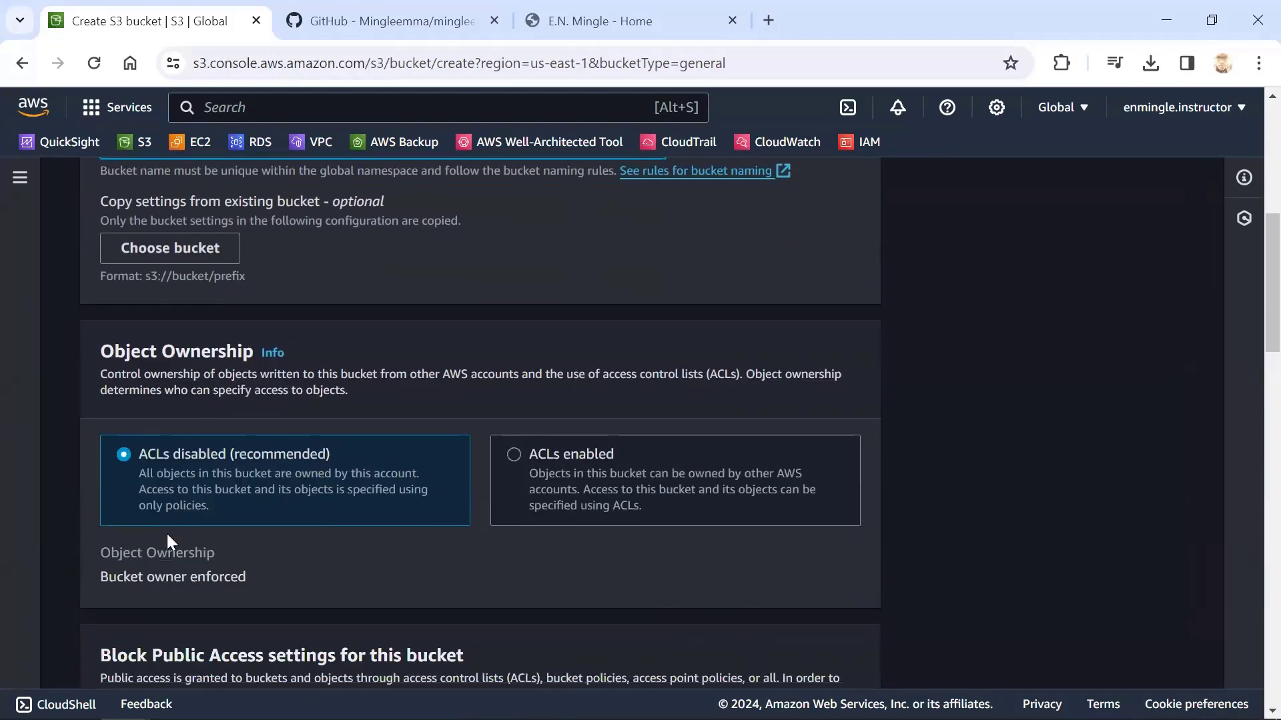
{"action": "scroll", "coordinate": [128, 365], "scroll_direction": "down", "scroll_amount": 5}
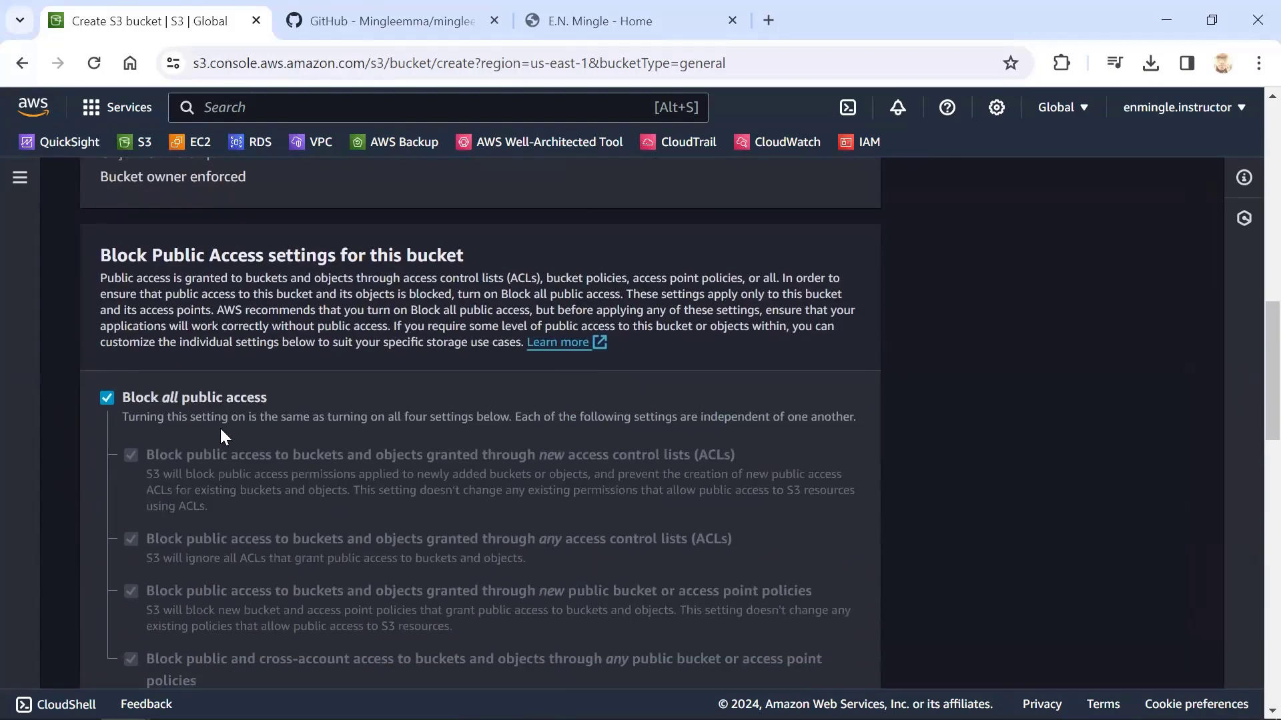
{"action": "left_click", "coordinate": [105, 396]}
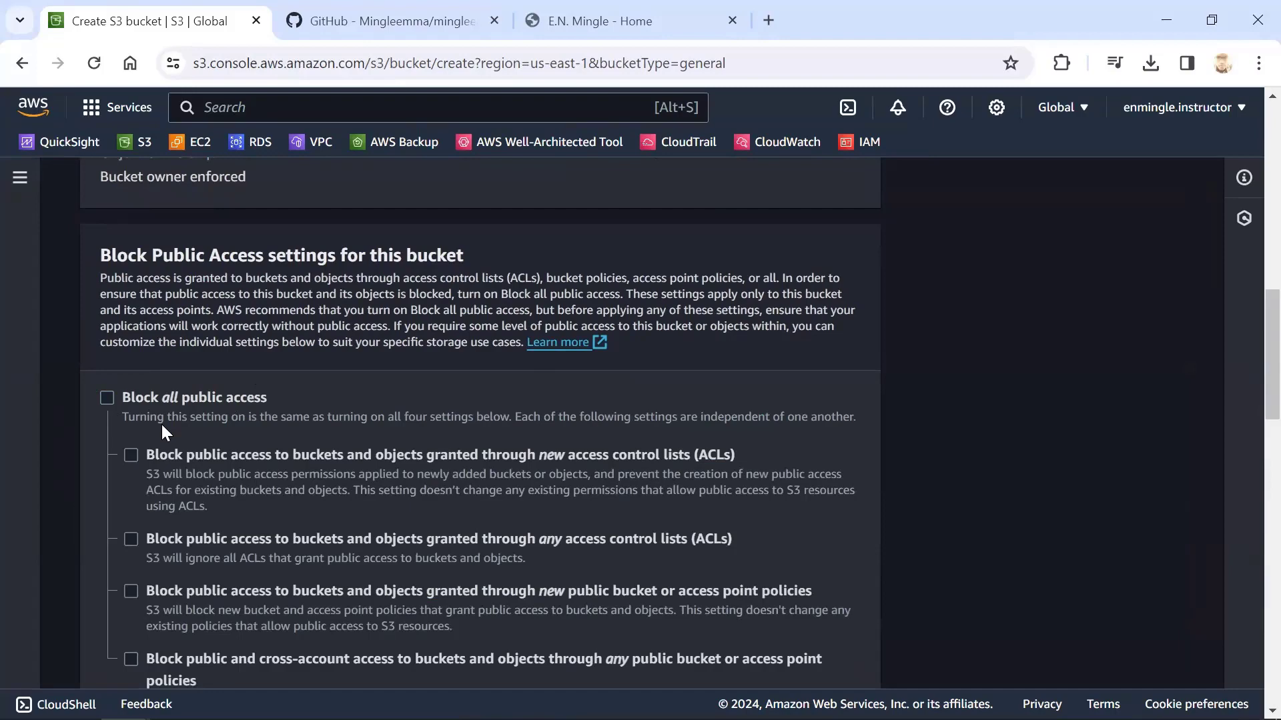
{"action": "scroll", "coordinate": [127, 393], "scroll_direction": "down", "scroll_amount": 6}
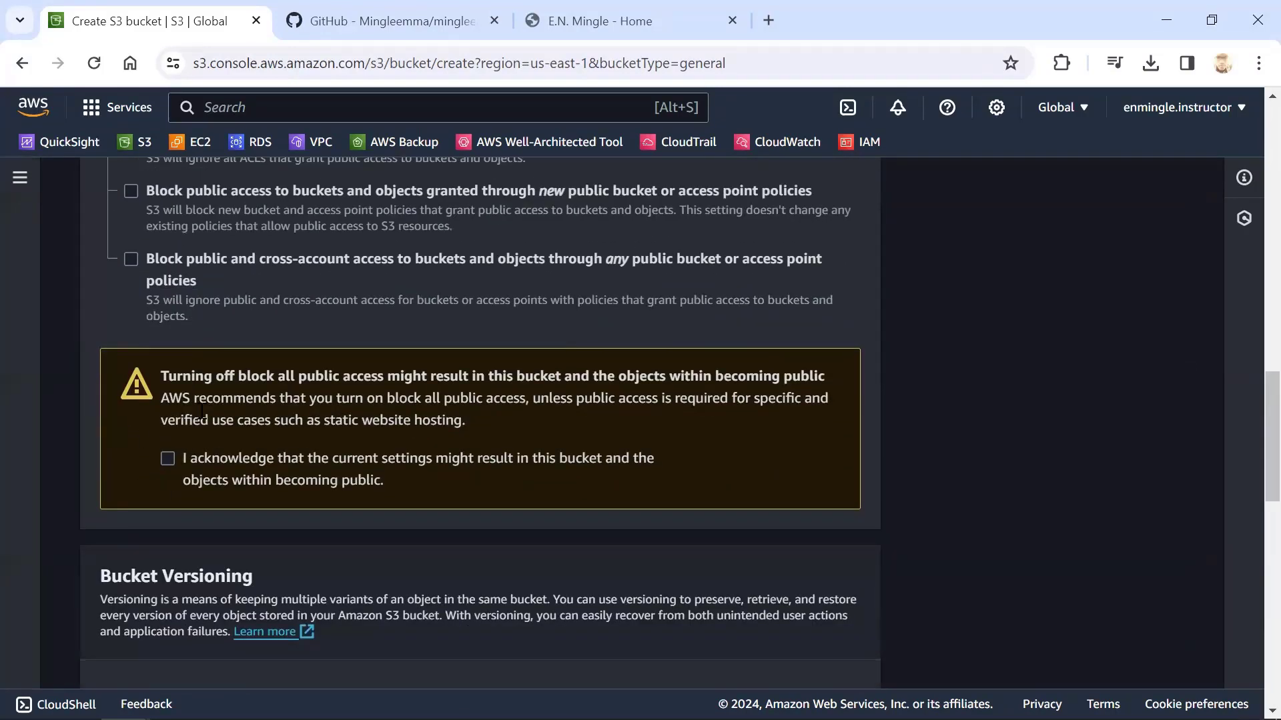
{"action": "left_click", "coordinate": [168, 459]}
Try to create the bucket with the default versioning, tags and encryption settings
{"action": "scroll", "coordinate": [339, 398], "scroll_direction": "down", "scroll_amount": 5}
{"action": "scroll", "coordinate": [265, 331], "scroll_direction": "down", "scroll_amount": 6}
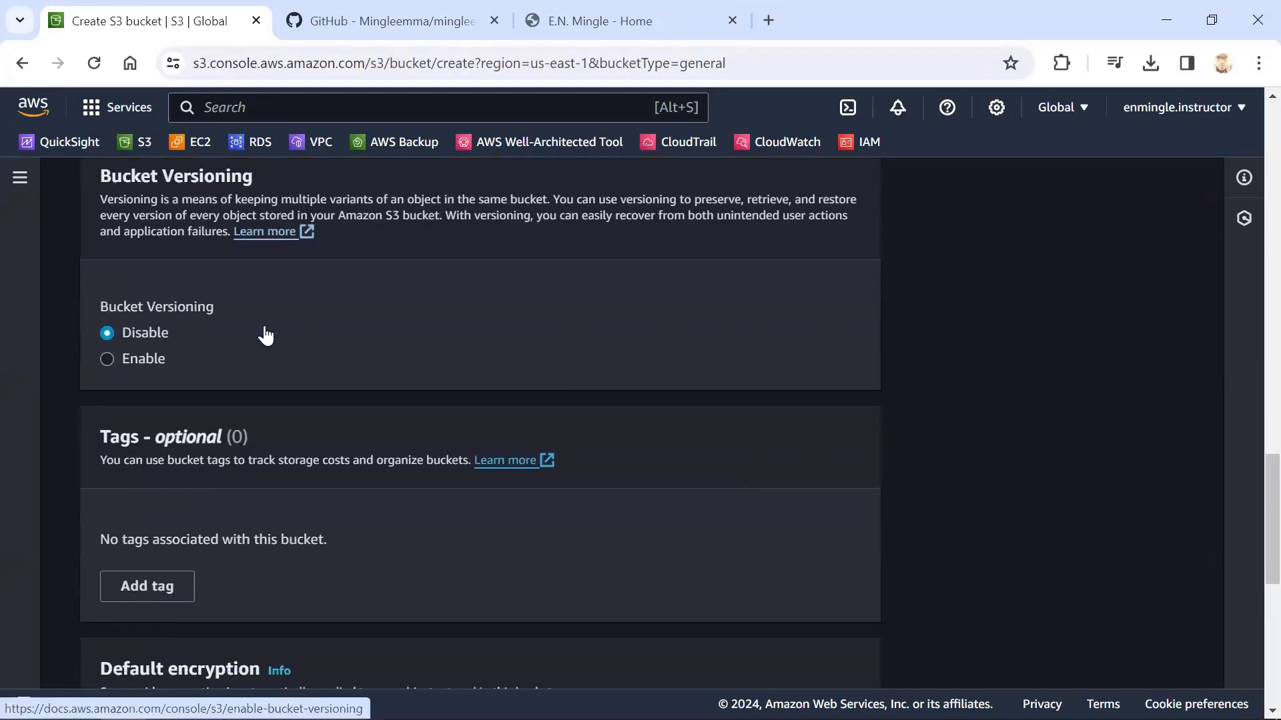
{"action": "scroll", "coordinate": [264, 334], "scroll_direction": "down", "scroll_amount": 2}
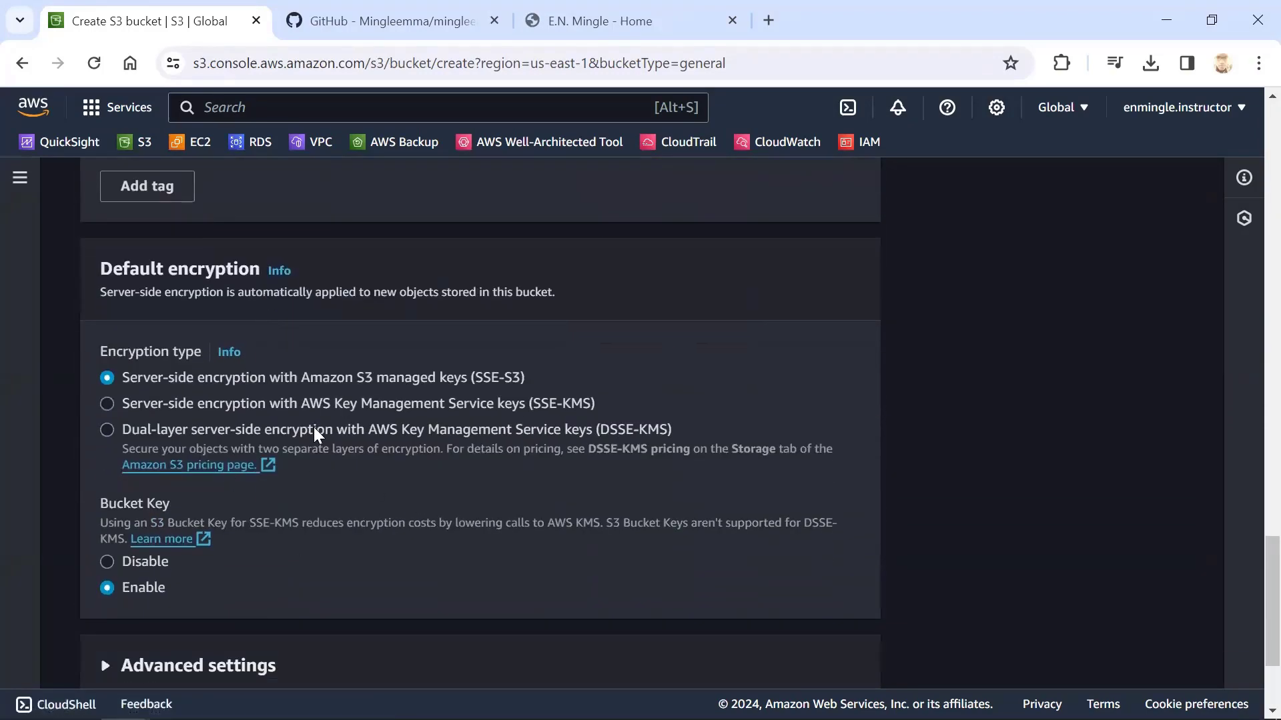
{"action": "scroll", "coordinate": [314, 430], "scroll_direction": "down", "scroll_amount": 3}
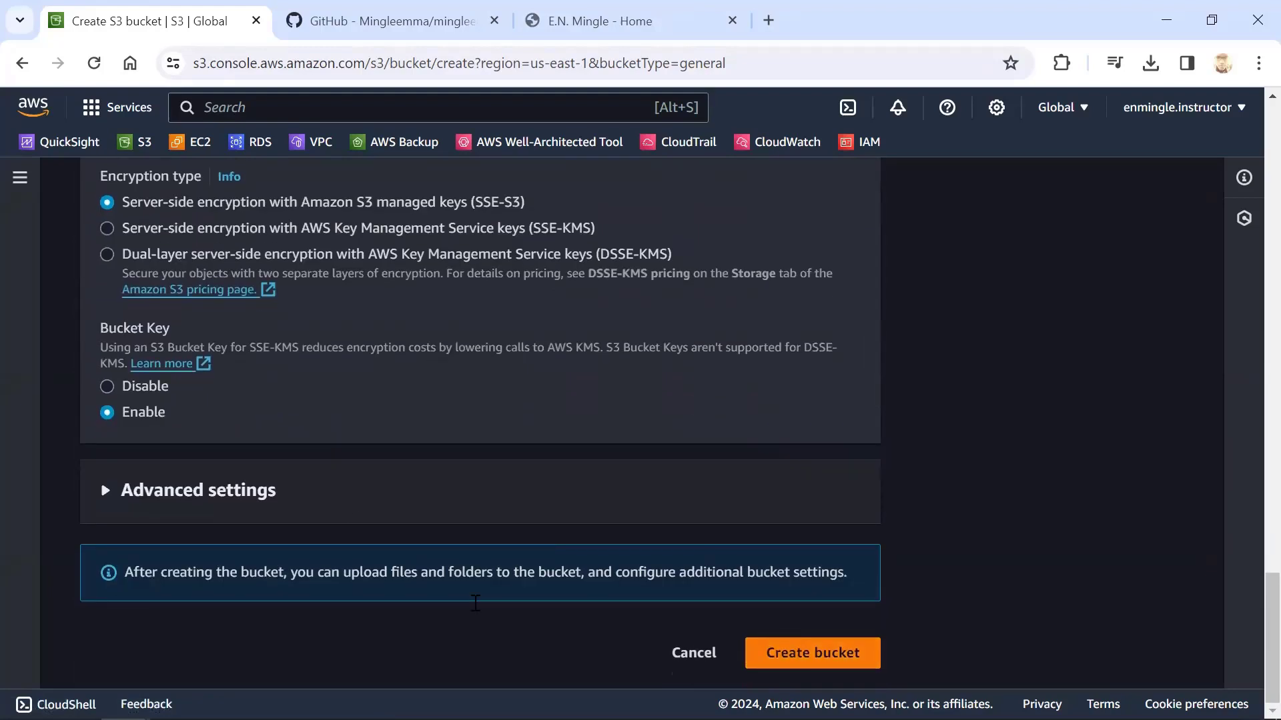
{"action": "scroll", "coordinate": [475, 602], "scroll_direction": "up", "scroll_amount": 1}
{"action": "scroll", "coordinate": [829, 613], "scroll_direction": "down", "scroll_amount": 1}
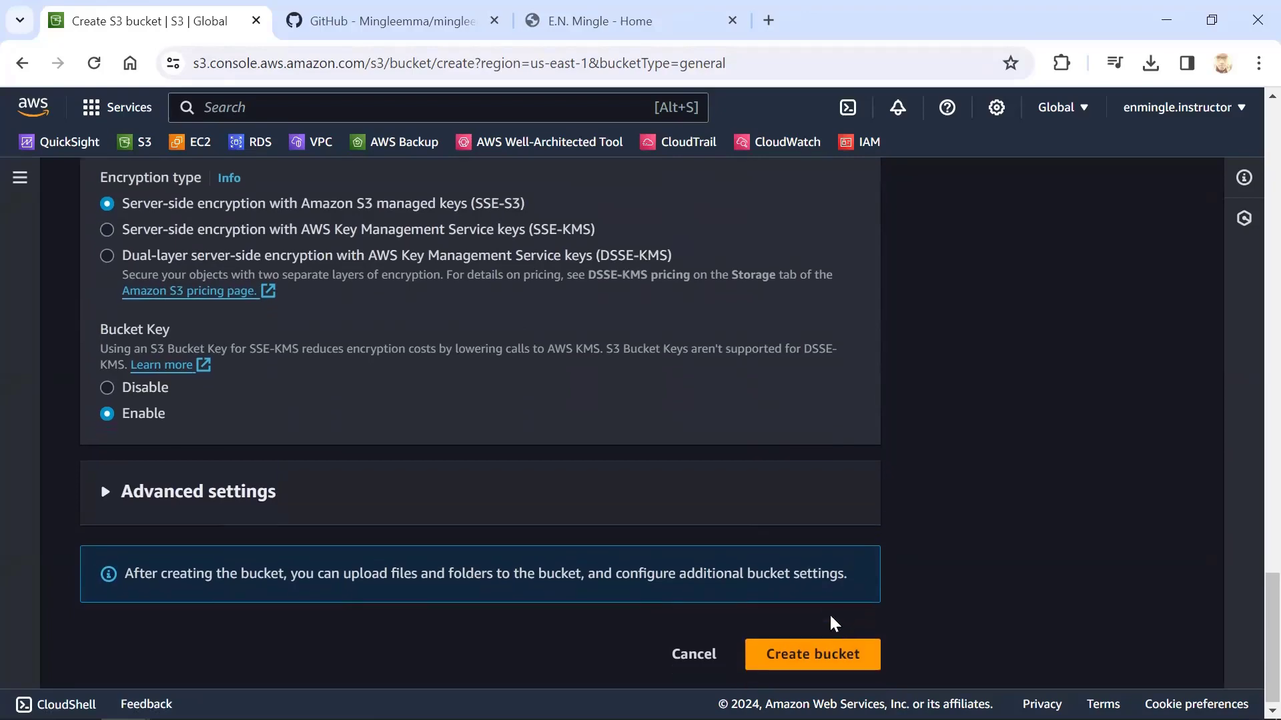
Change the bucket name to test2test2.com
{"action": "scroll", "coordinate": [842, 632], "scroll_direction": "up", "scroll_amount": 1}
{"action": "scroll", "coordinate": [842, 633], "scroll_direction": "up", "scroll_amount": 20}
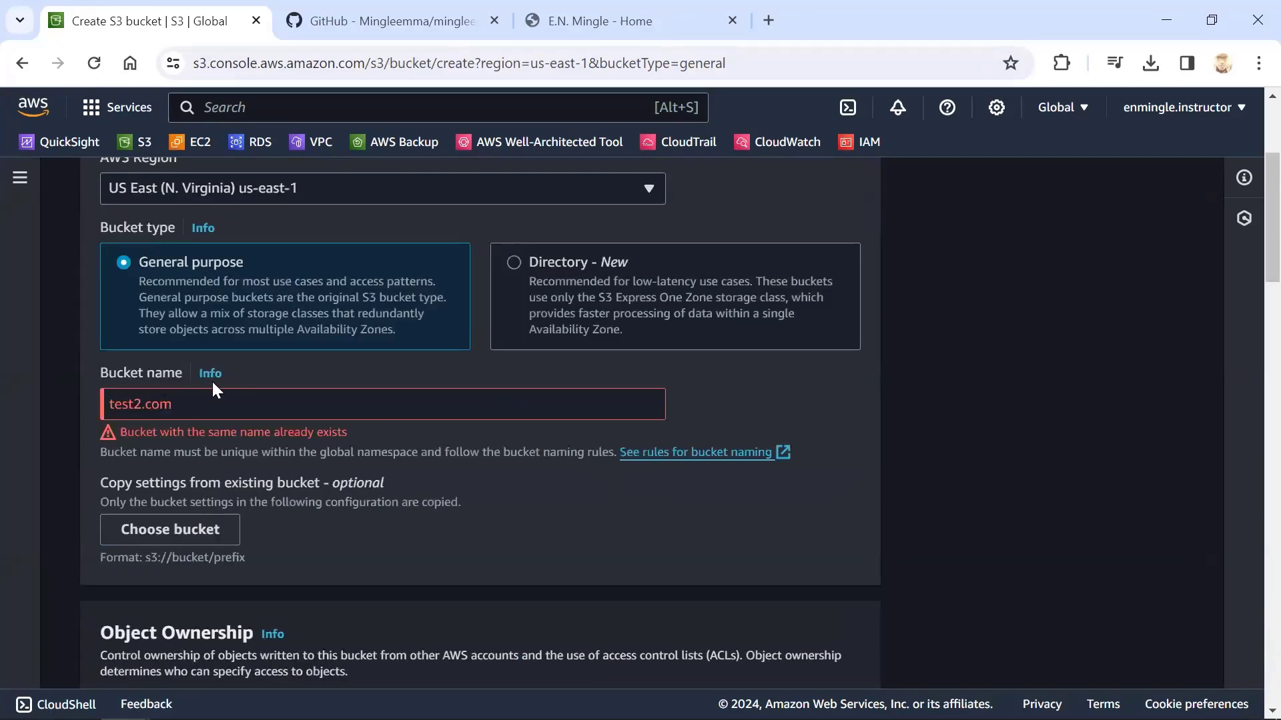
{"action": "left_click", "coordinate": [146, 404]}
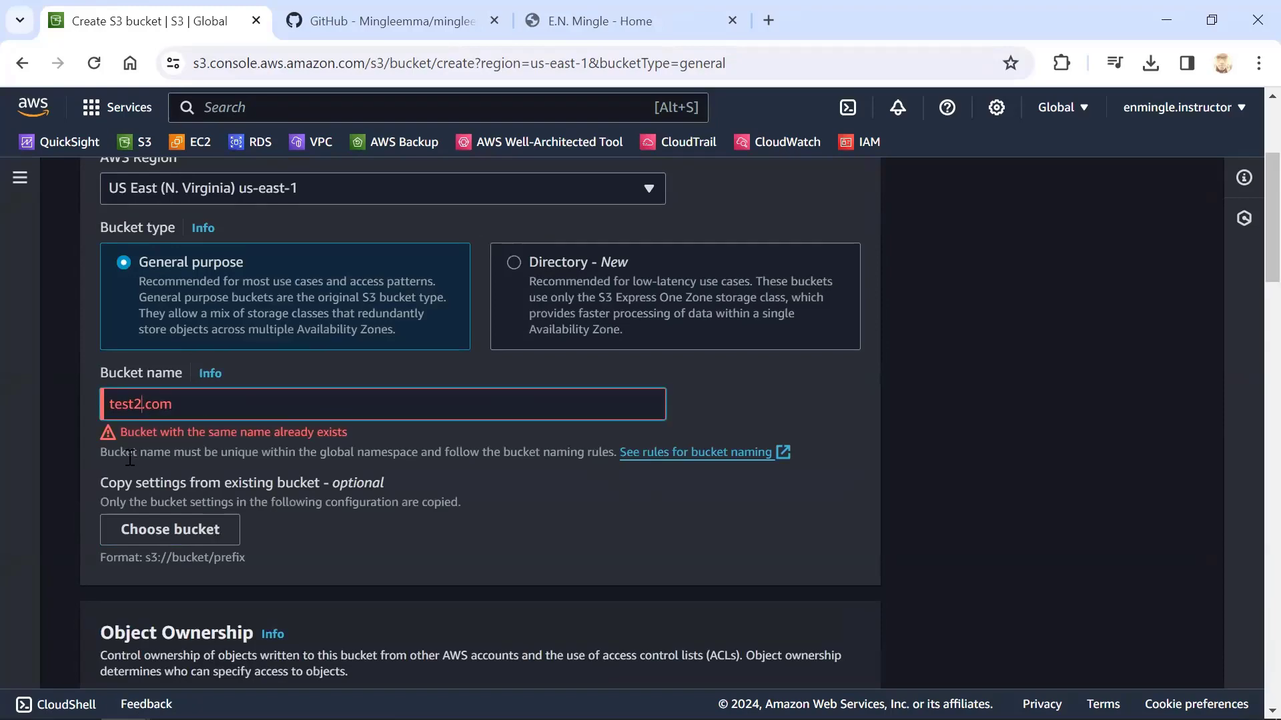
{"action": "type", "text": "tod"}
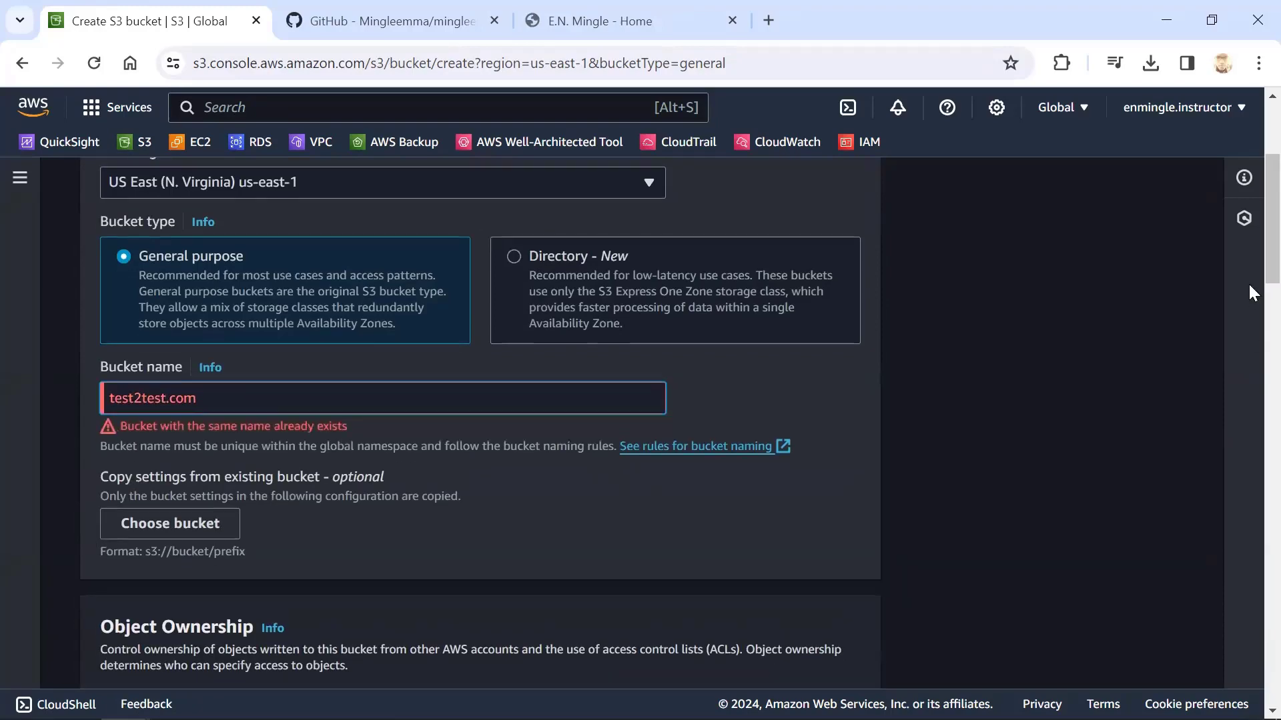
{"action": "scroll", "coordinate": [1247, 285], "scroll_direction": "down", "scroll_amount": 7}
{"action": "scroll", "coordinate": [1250, 296], "scroll_direction": "up", "scroll_amount": 5}
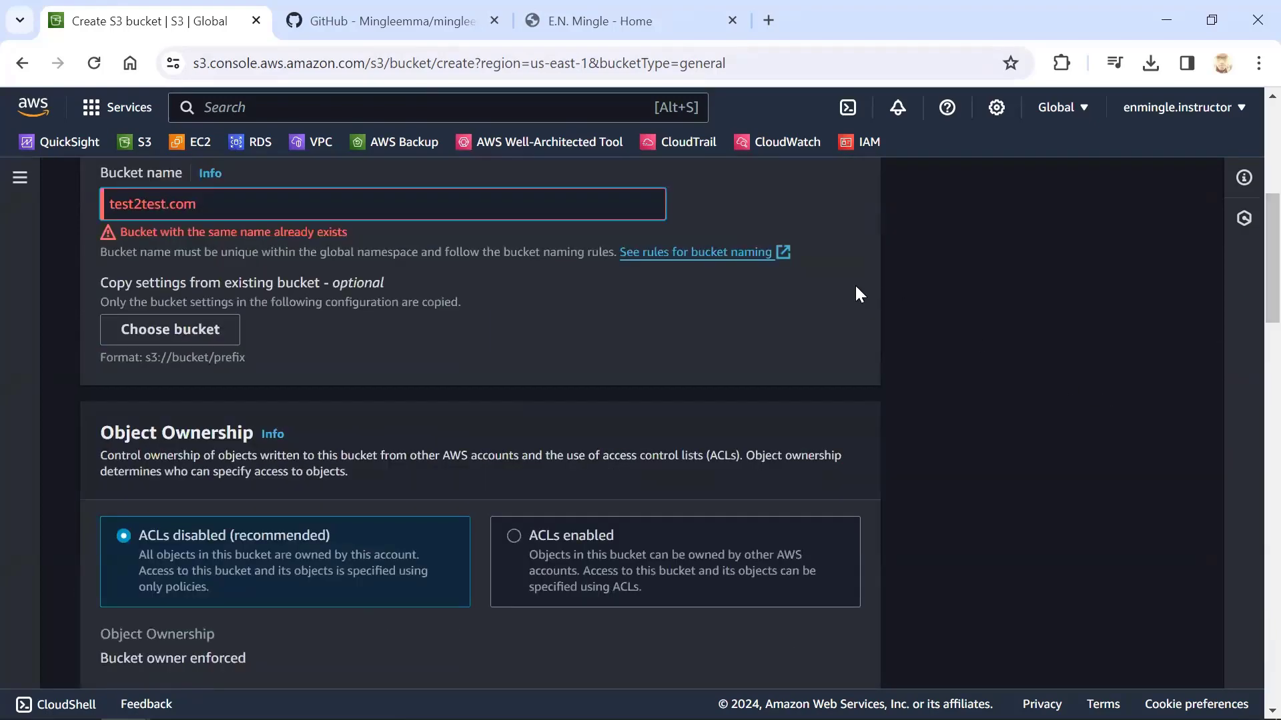
{"action": "type", "text": "2"}
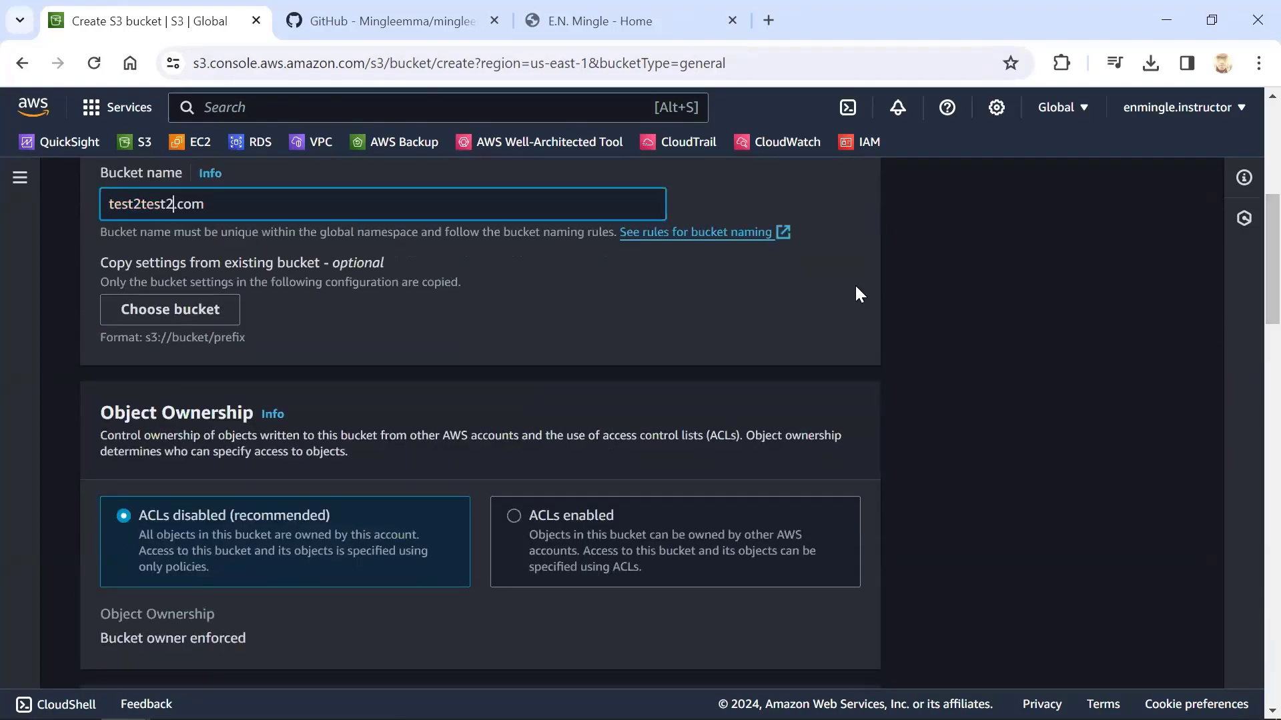
Create the test2test2.com bucket with public access blocking off and the remaining settings at their defaults
{"action": "scroll", "coordinate": [856, 288], "scroll_direction": "down", "scroll_amount": 20}
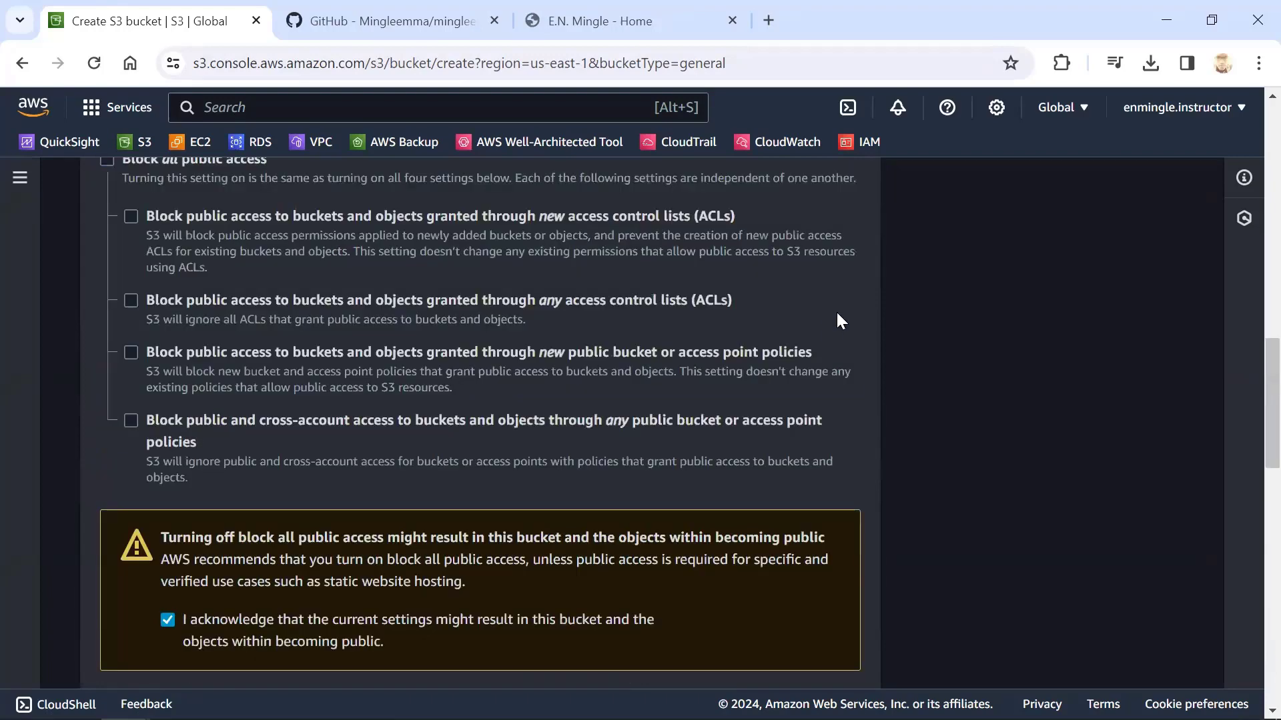
{"action": "scroll", "coordinate": [861, 347], "scroll_direction": "down", "scroll_amount": 1}
{"action": "left_click", "coordinate": [857, 640]}
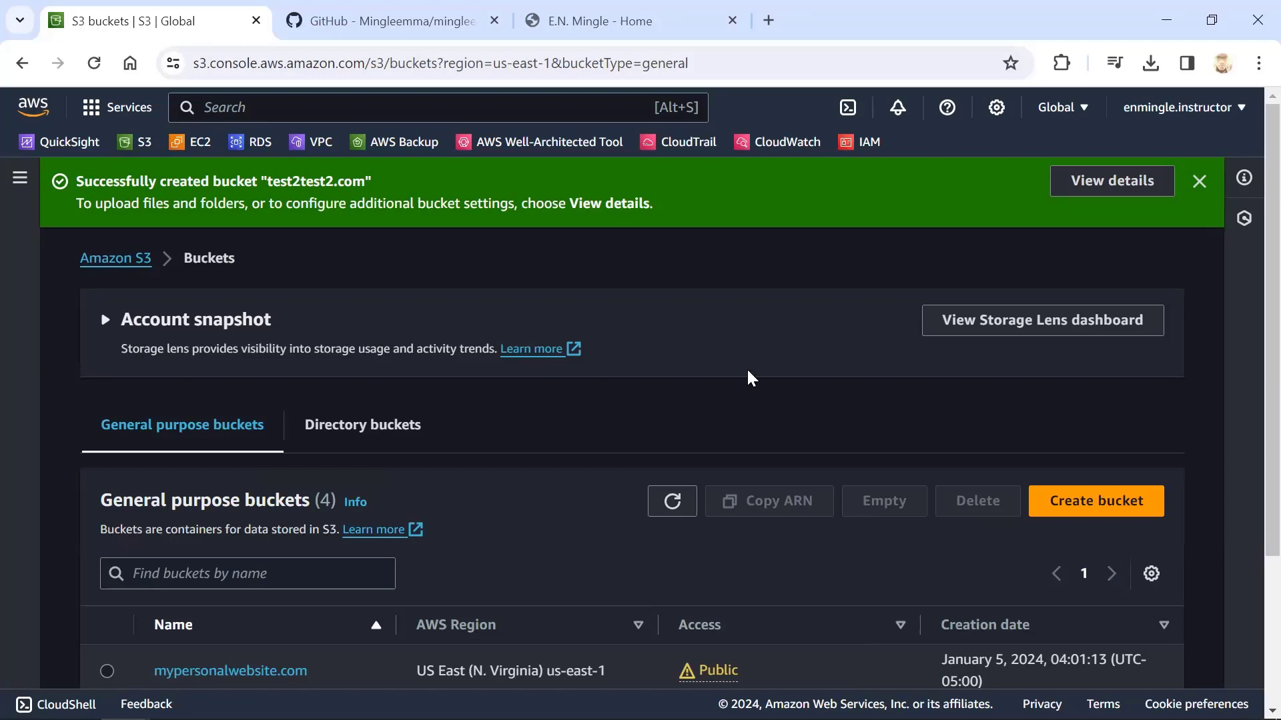
Open the test2test2.com bucket and start an upload to it
{"action": "scroll", "coordinate": [745, 377], "scroll_direction": "down", "scroll_amount": 3}
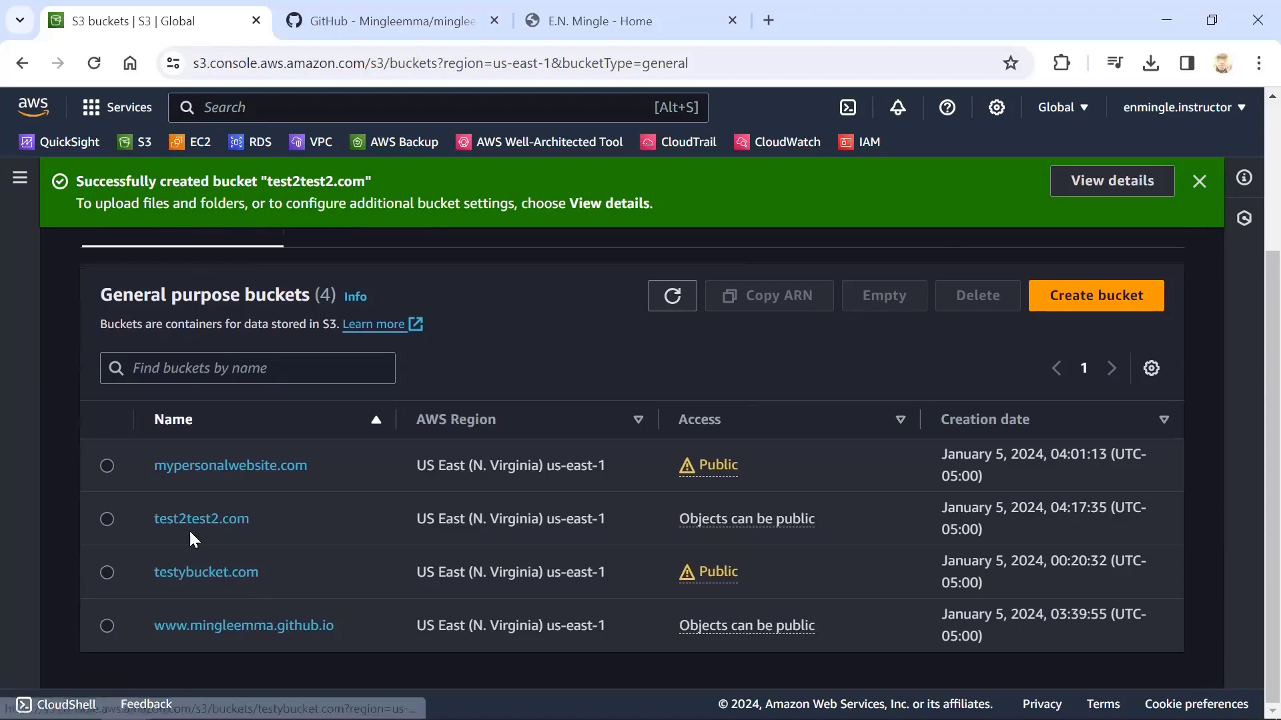
{"action": "left_click", "coordinate": [195, 523]}
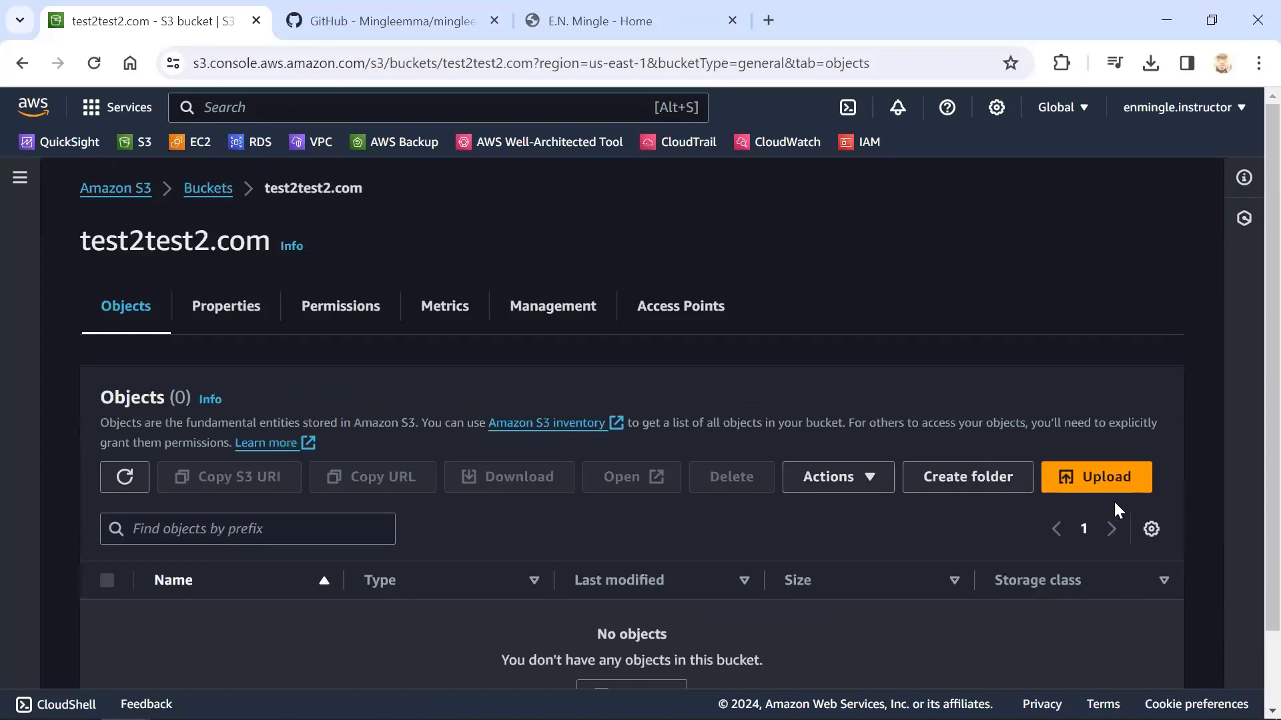
{"action": "left_click", "coordinate": [1099, 480]}
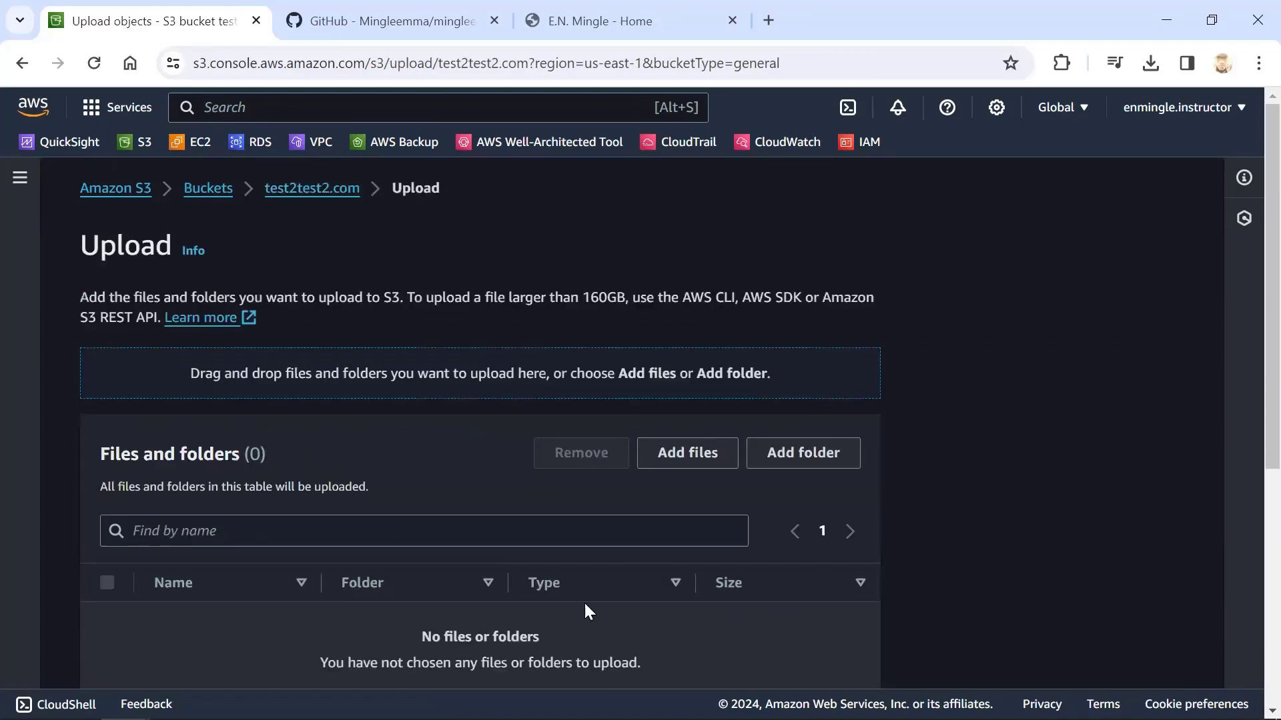
Add index.html, portfolio.html and talksnsessions.html from the cloned repository folder to the upload
{"action": "scroll", "coordinate": [587, 611], "scroll_direction": "down", "scroll_amount": 3}
{"action": "scroll", "coordinate": [567, 427], "scroll_direction": "up", "scroll_amount": 1}
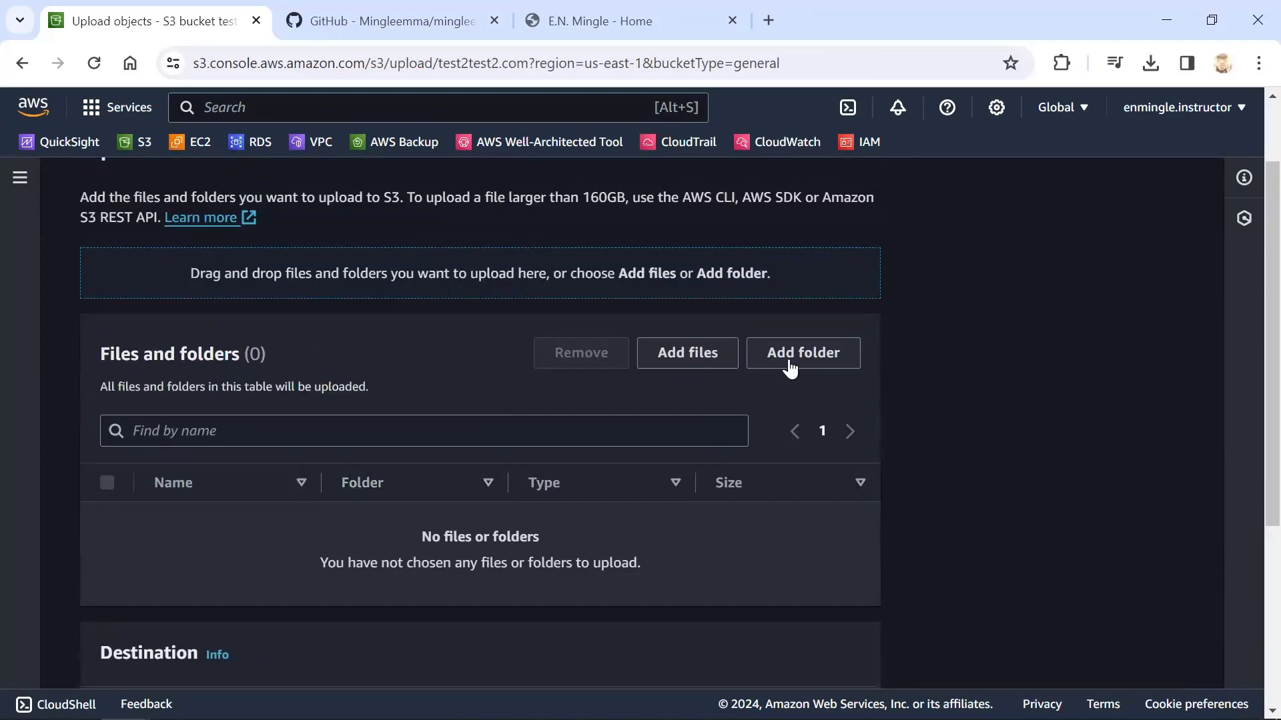
{"action": "left_click", "coordinate": [702, 367]}
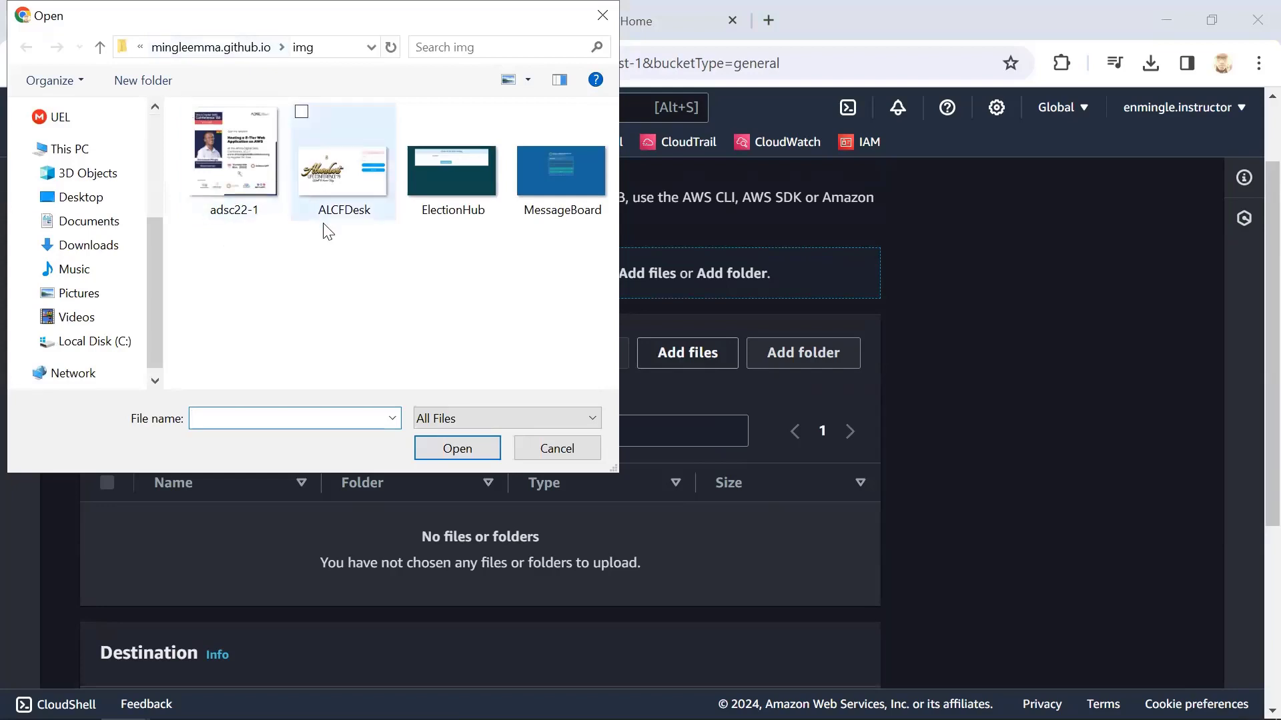
{"action": "left_click", "coordinate": [251, 52]}
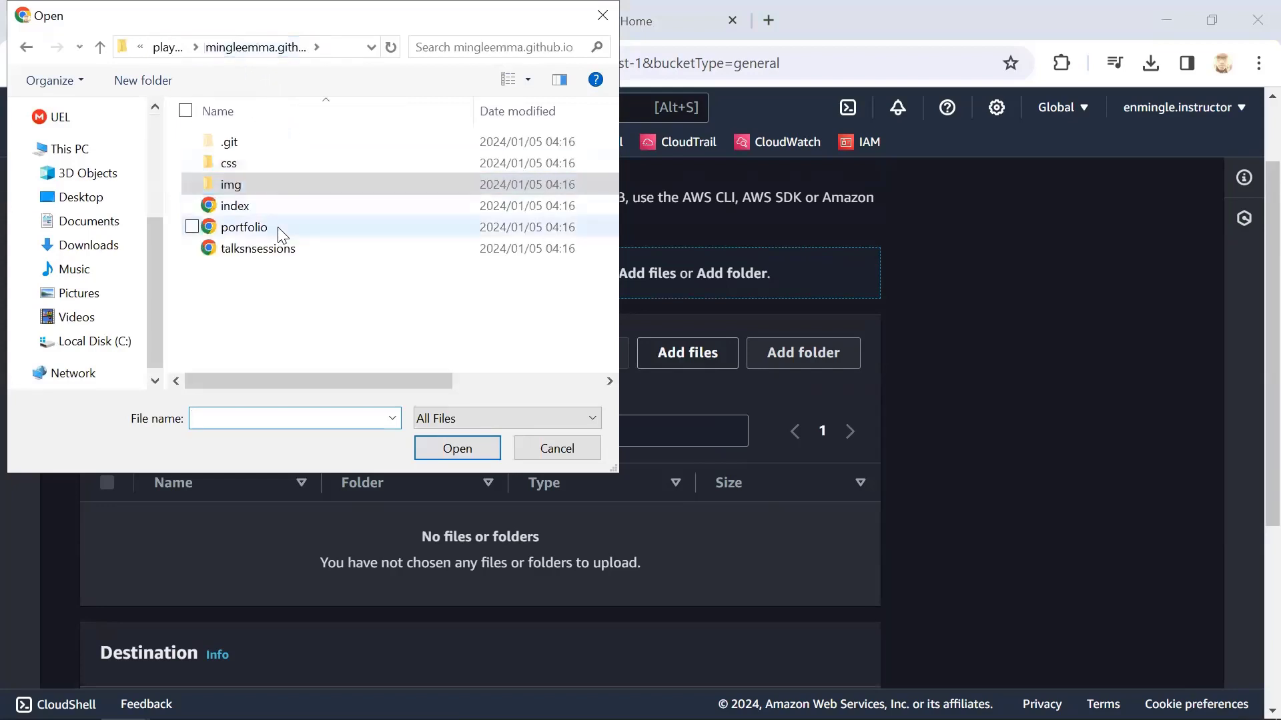
{"action": "left_click", "coordinate": [244, 215]}
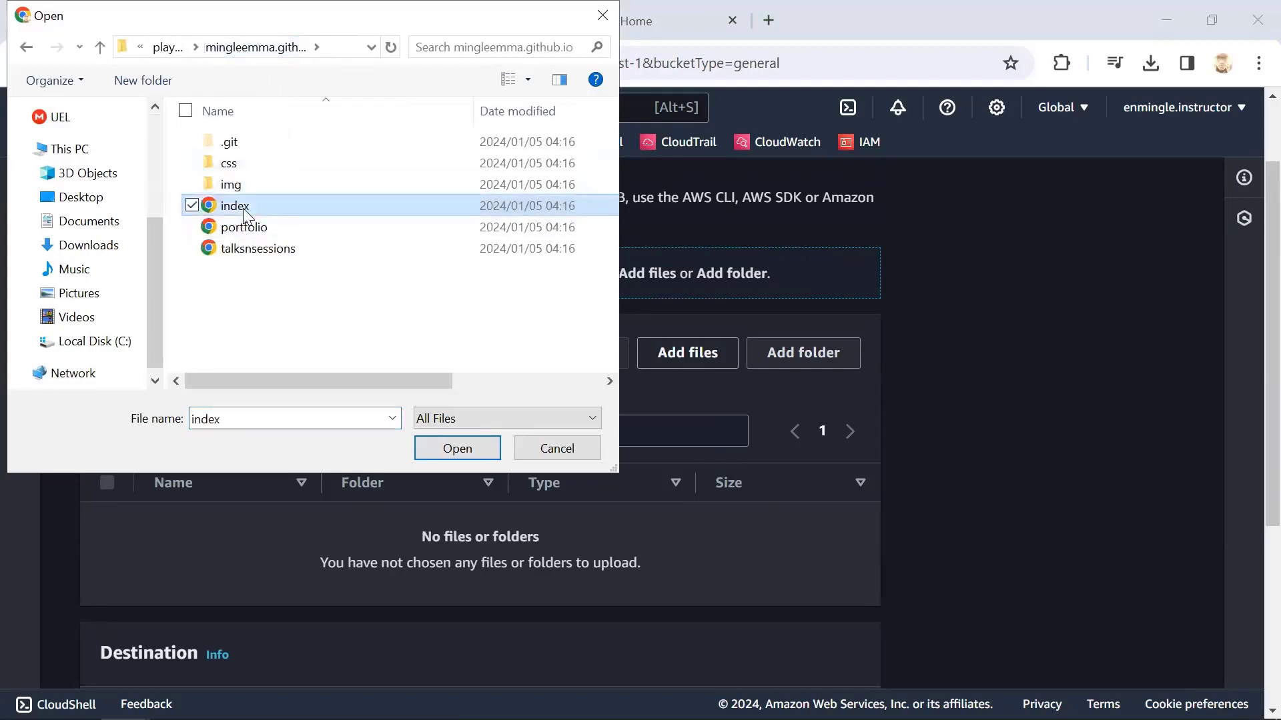
{"action": "key", "text": "shift+End"}
{"action": "key", "text": "Return"}
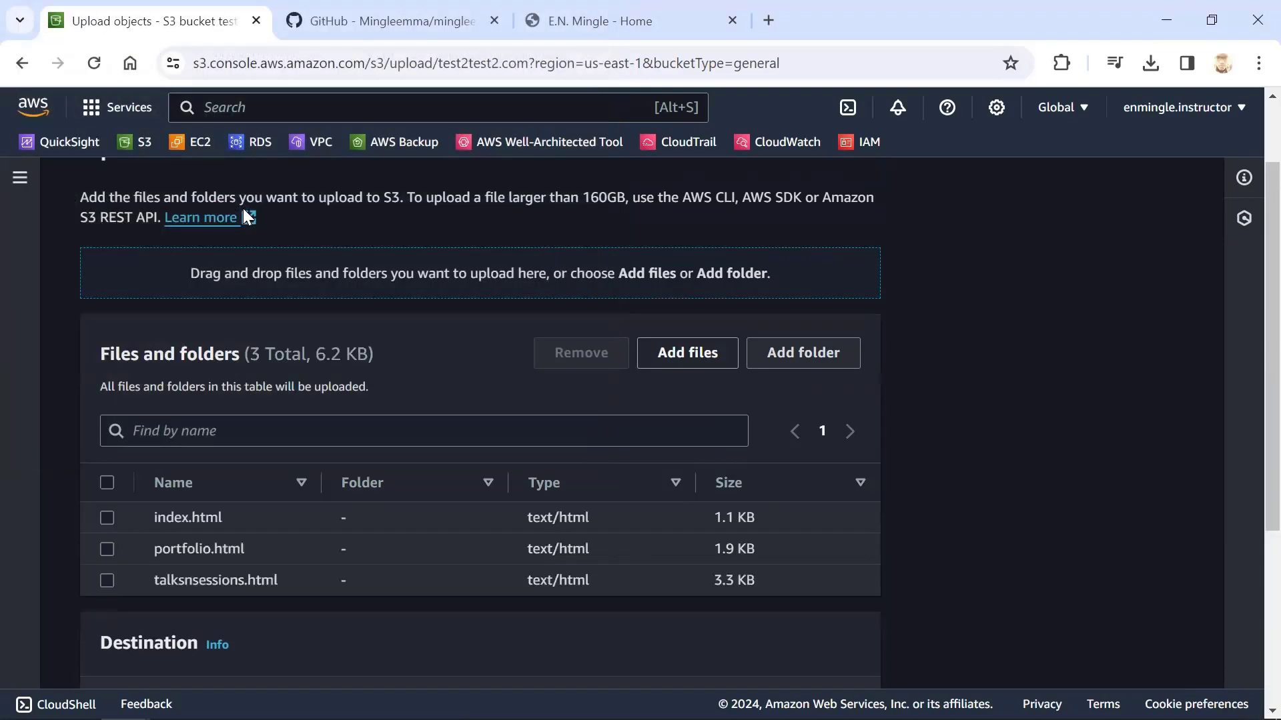
Add the css folder from the cloned repository to the upload
{"action": "left_click", "coordinate": [789, 351]}
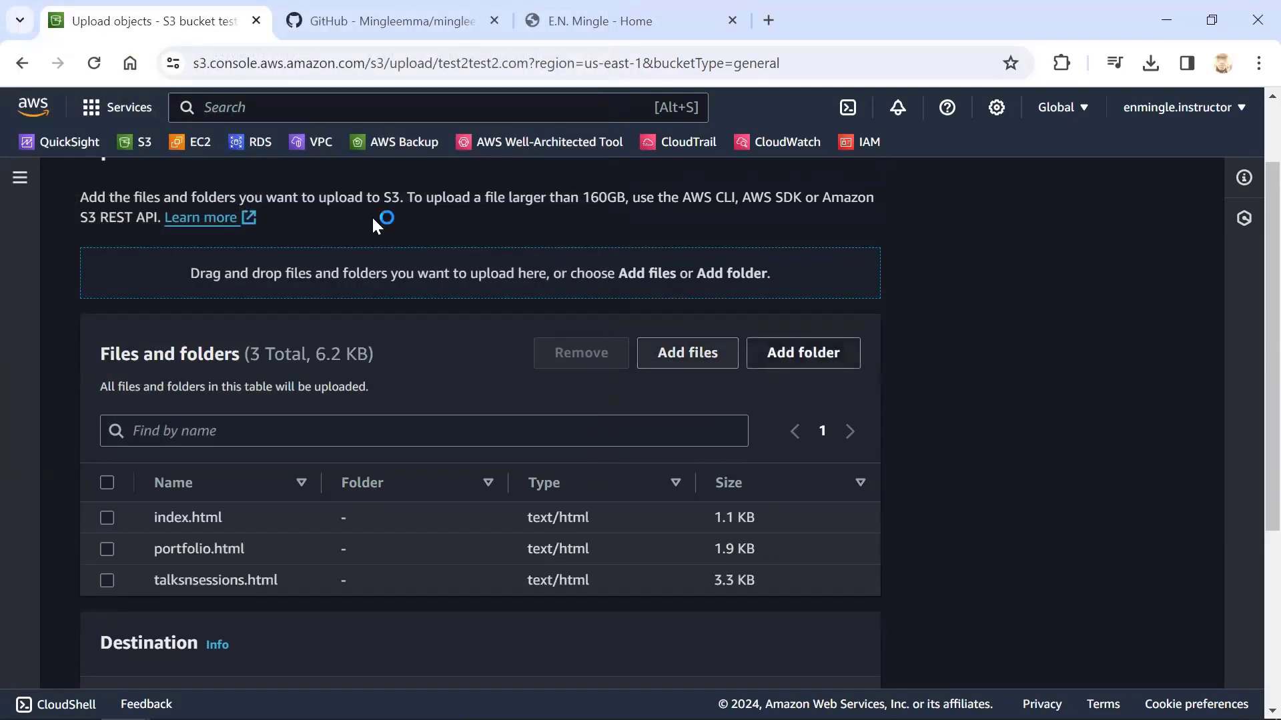
{"action": "left_click", "coordinate": [219, 163]}
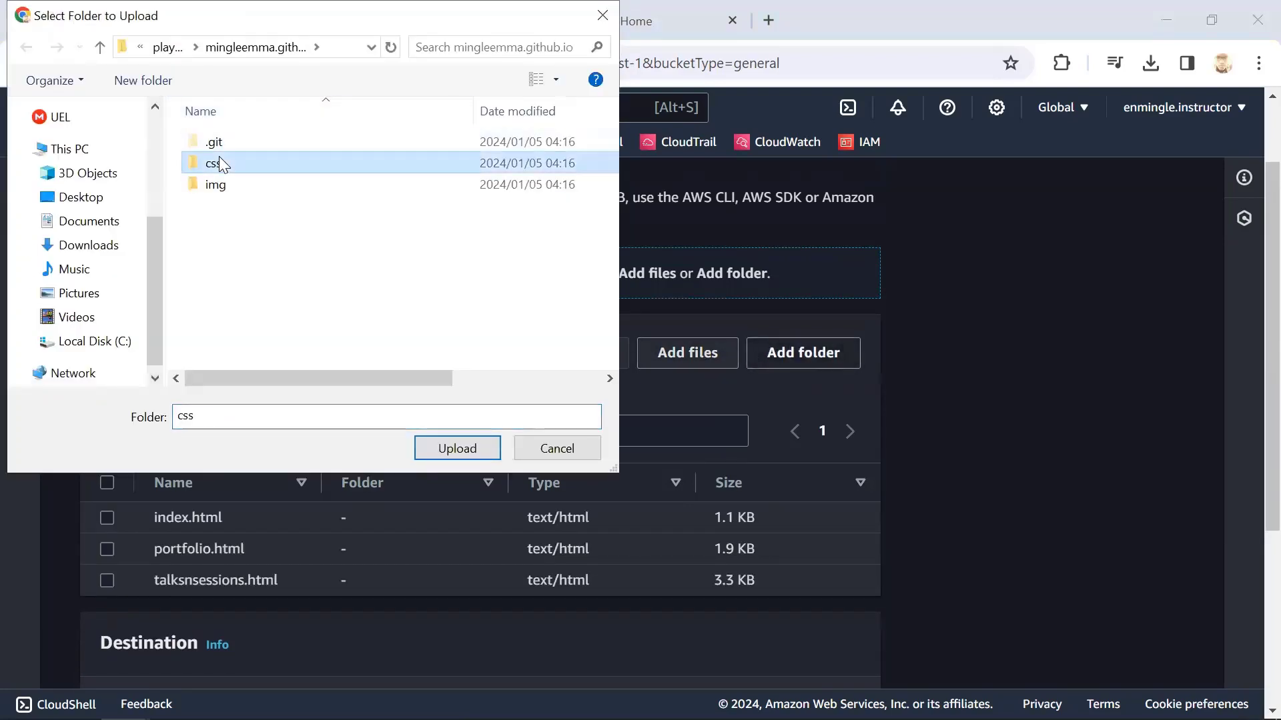
{"action": "key", "text": "Down"}
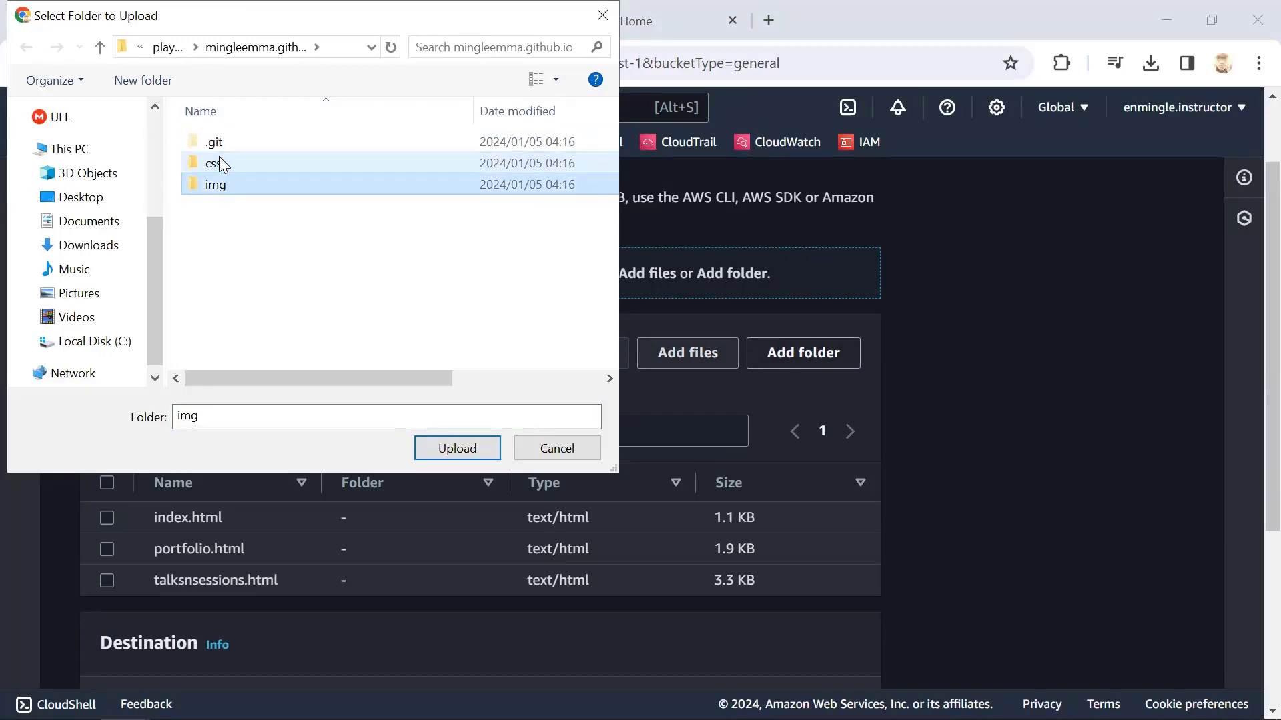
{"action": "left_click", "coordinate": [220, 164]}
{"action": "left_click", "coordinate": [429, 452]}
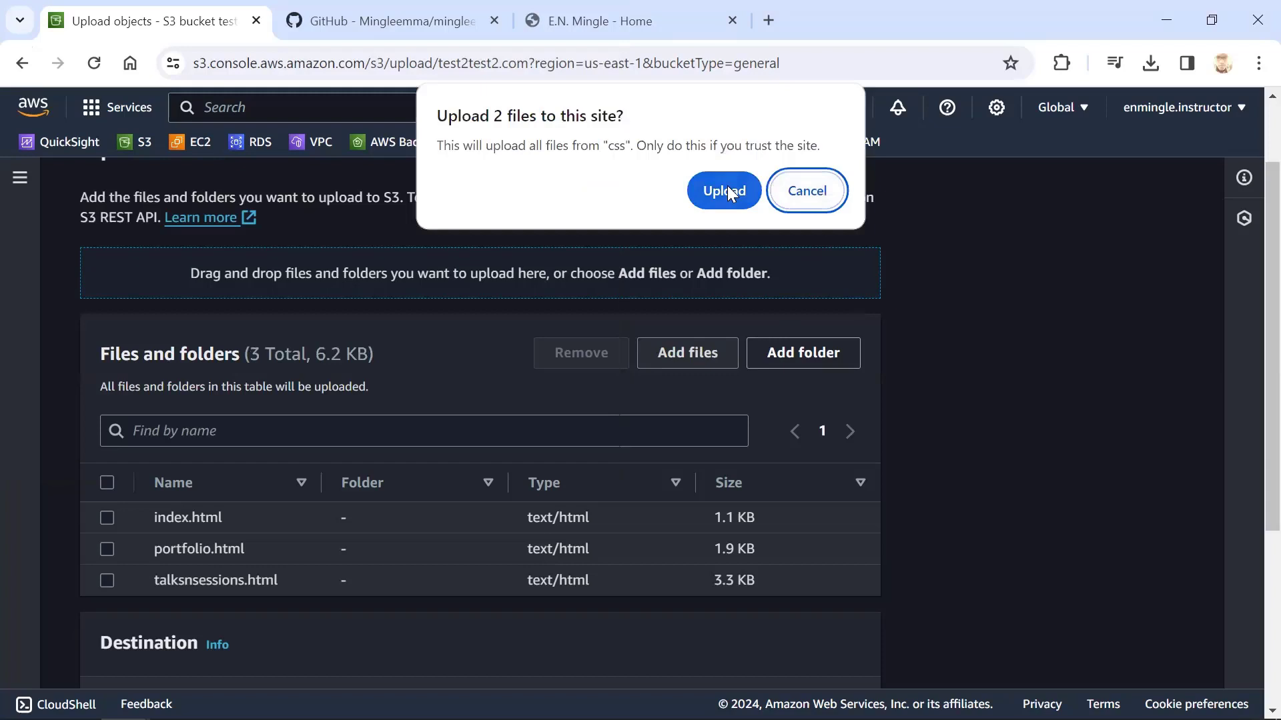
{"action": "left_click", "coordinate": [726, 188]}
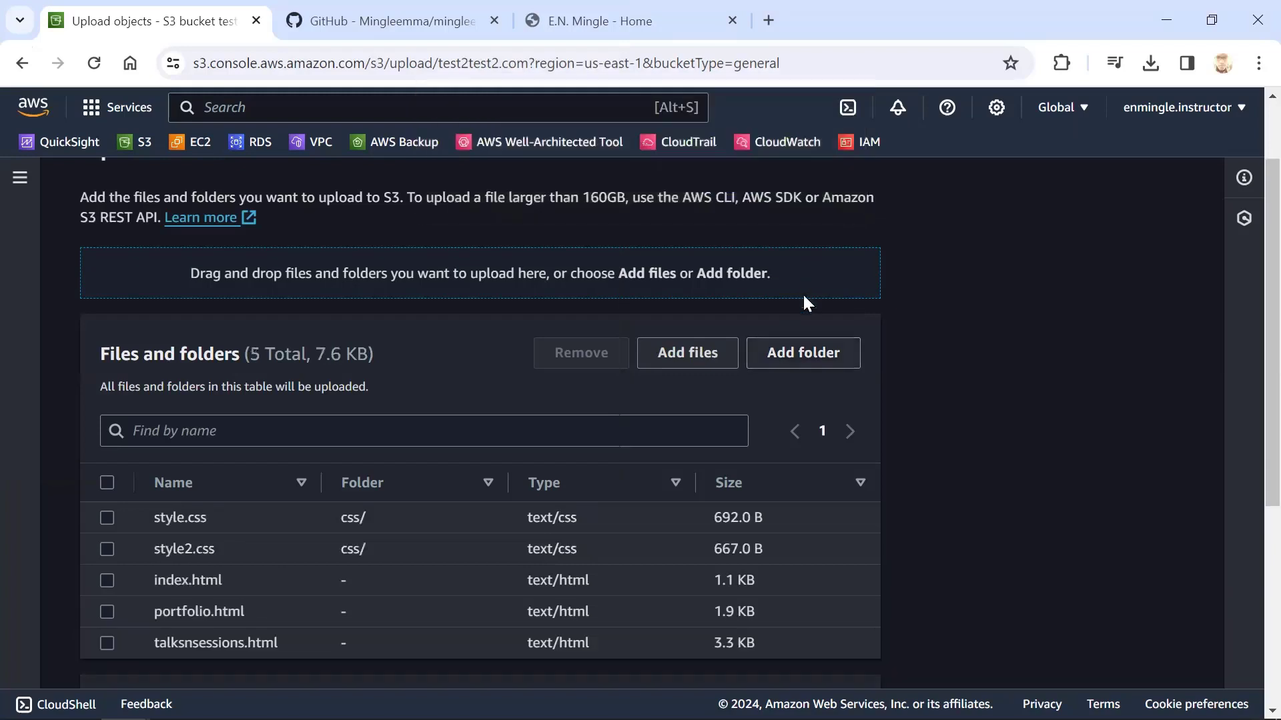
Add the img folder from the cloned repository to the upload
{"action": "left_click", "coordinate": [791, 351]}
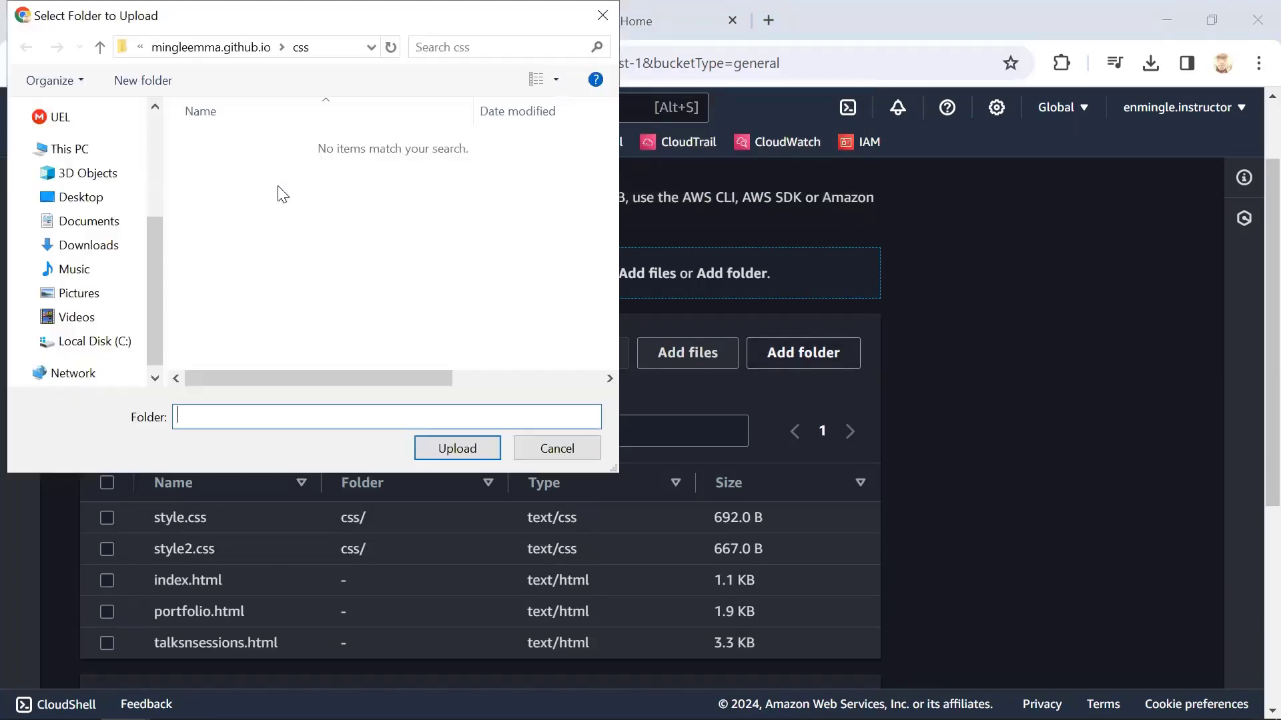
{"action": "left_click", "coordinate": [252, 48]}
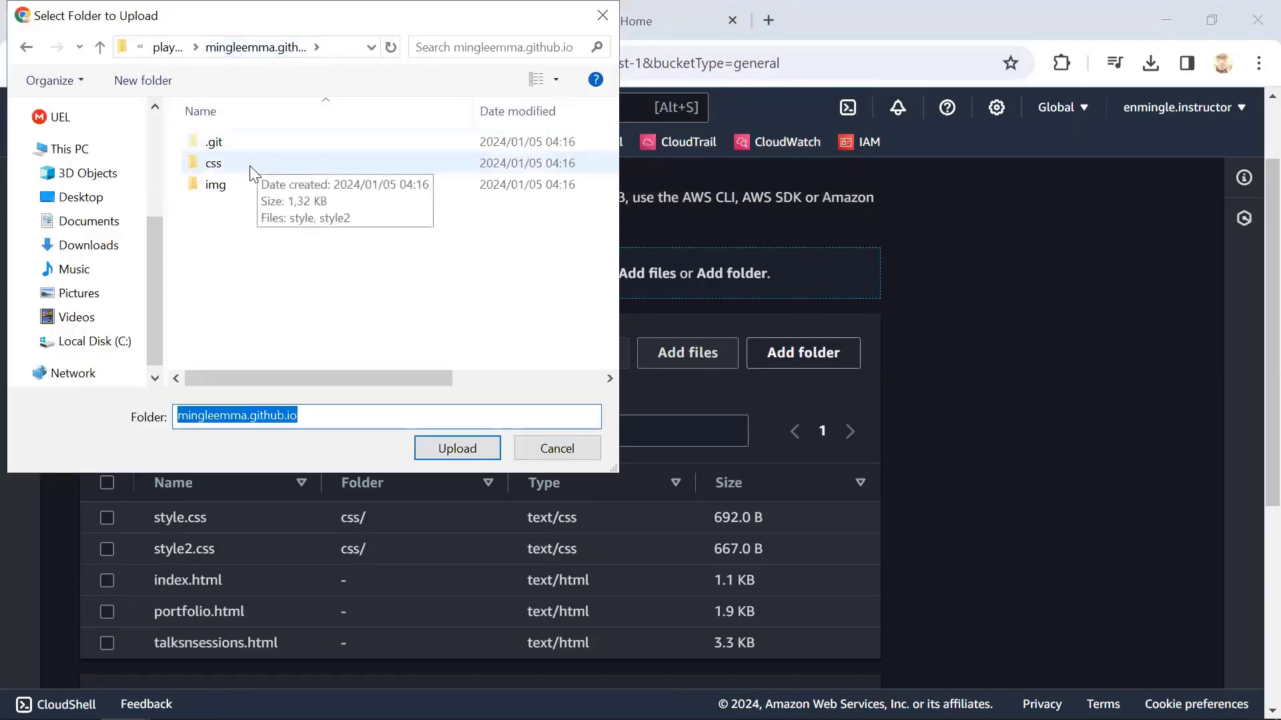
{"action": "left_click", "coordinate": [252, 185]}
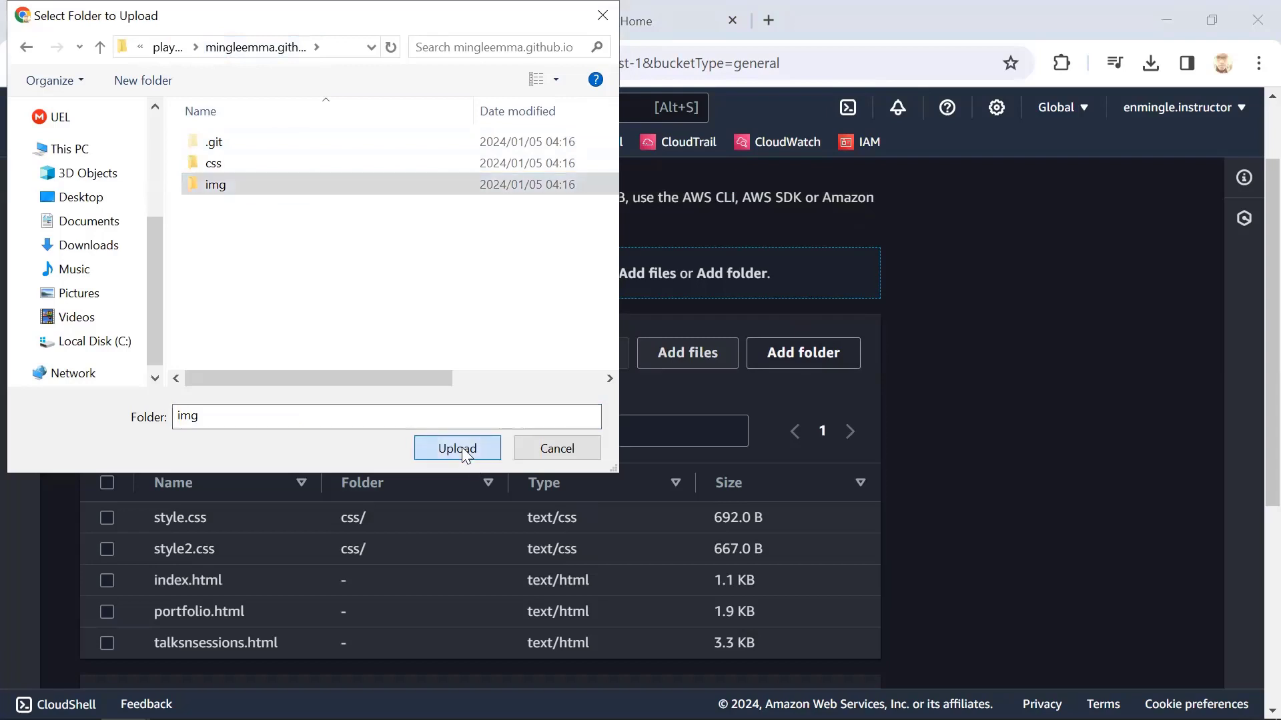
{"action": "left_click", "coordinate": [464, 452]}
{"action": "left_click", "coordinate": [725, 190]}
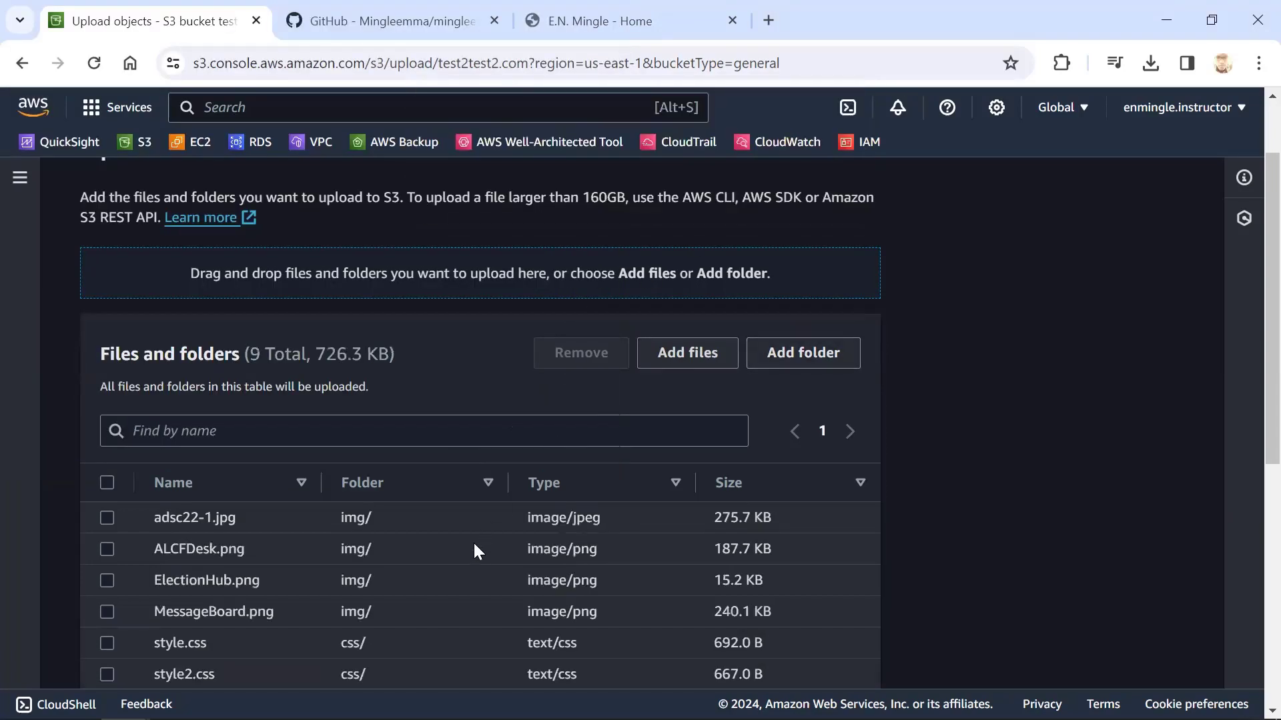
Upload all the listed files and folders to the test2test2.com bucket and close the upload status once it completes
{"action": "scroll", "coordinate": [535, 385], "scroll_direction": "down", "scroll_amount": 5}
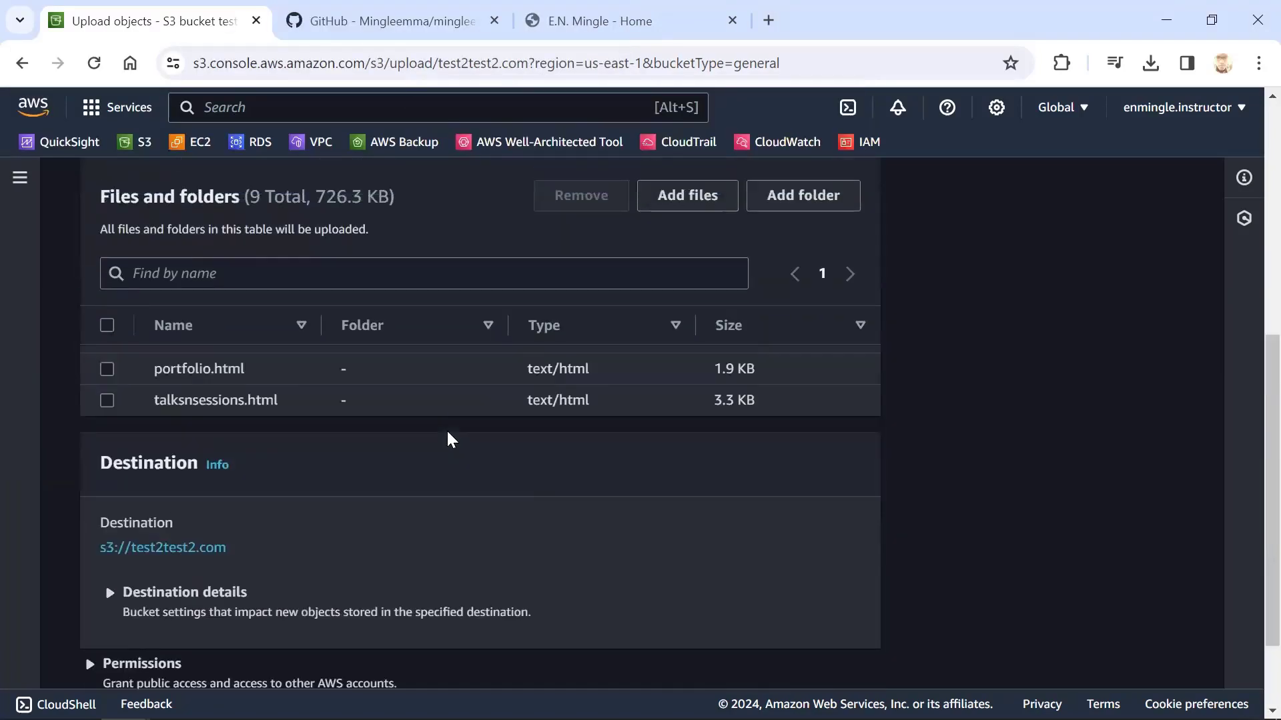
{"action": "scroll", "coordinate": [446, 430], "scroll_direction": "up", "scroll_amount": 3}
{"action": "scroll", "coordinate": [446, 430], "scroll_direction": "down", "scroll_amount": 5}
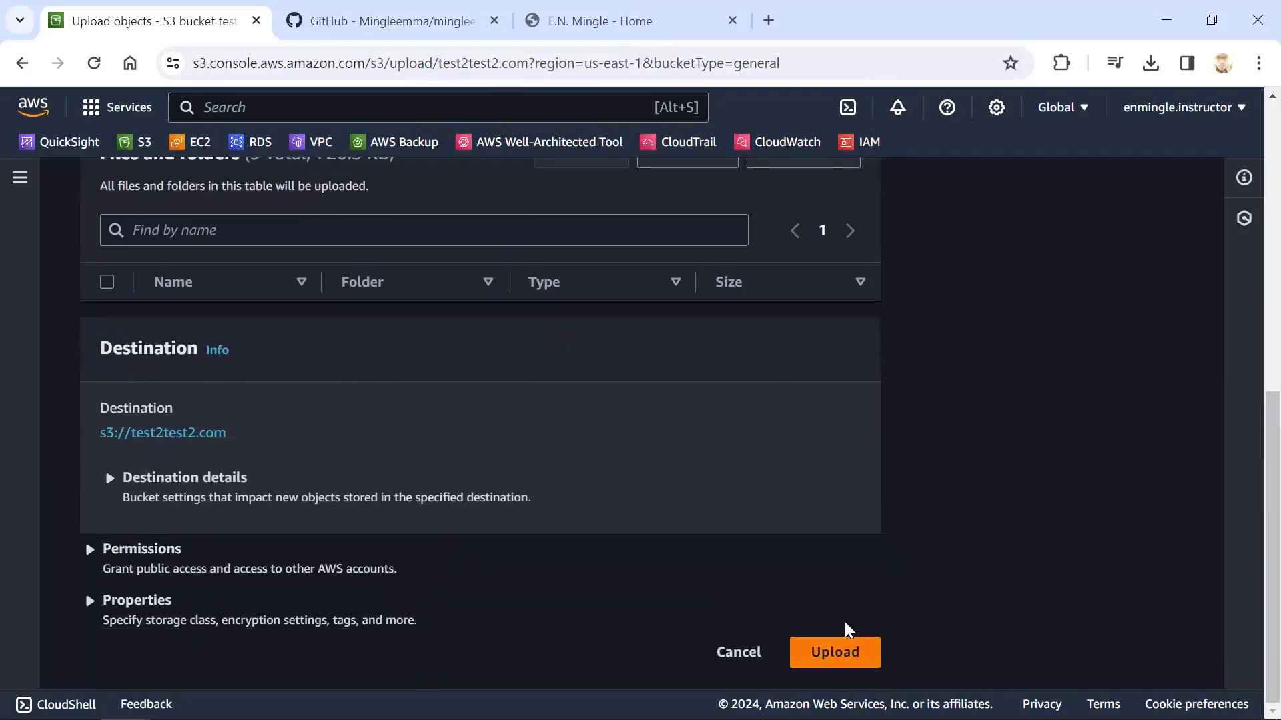
{"action": "left_click", "coordinate": [845, 630]}
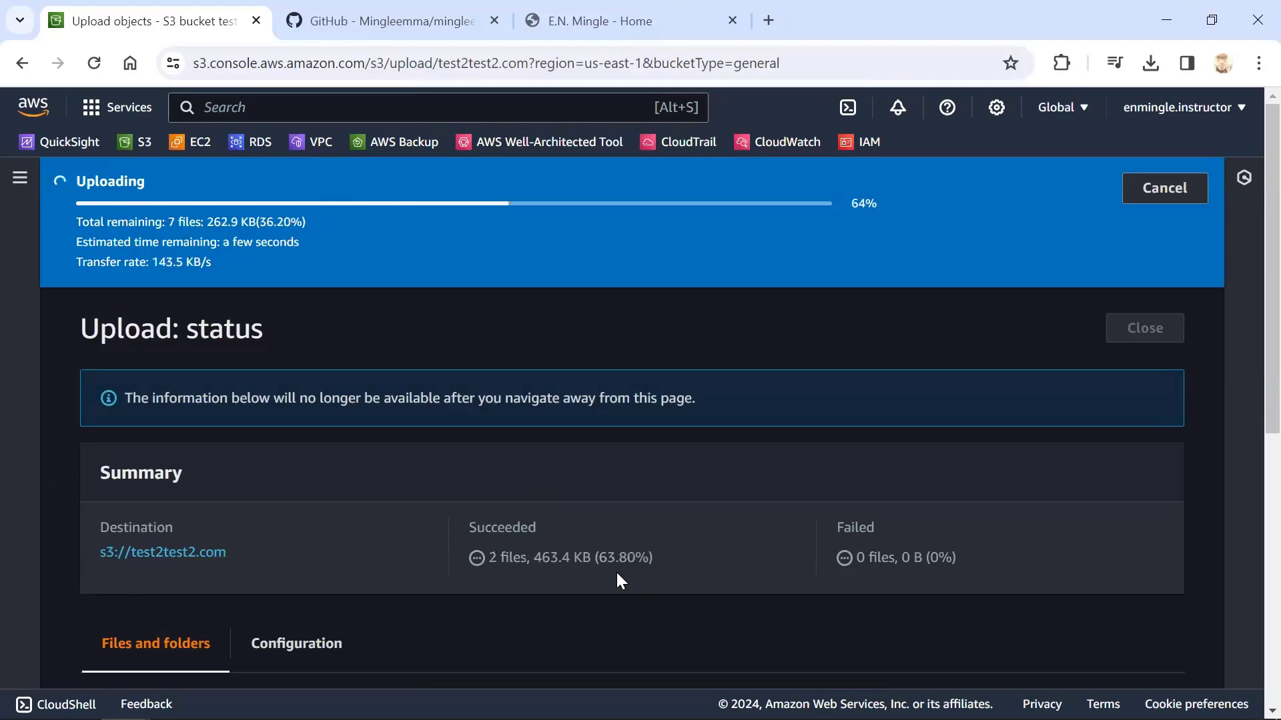
{"action": "scroll", "coordinate": [617, 580], "scroll_direction": "down", "scroll_amount": 6}
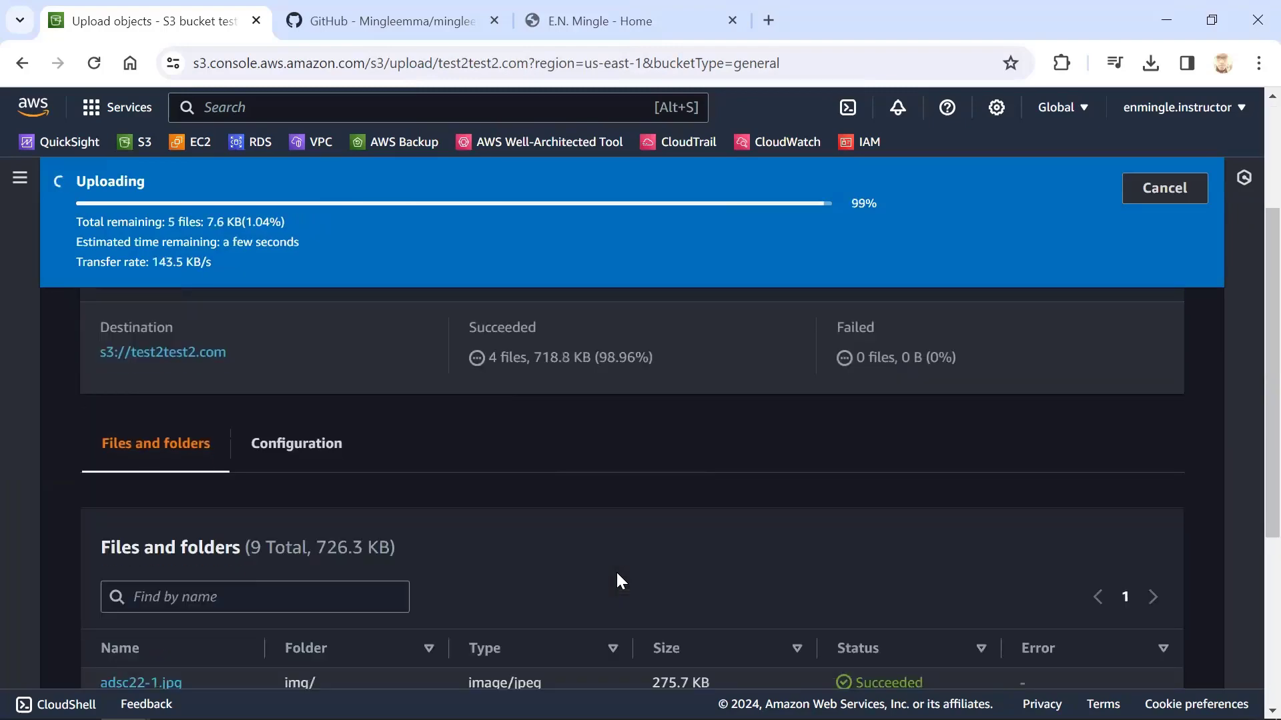
{"action": "scroll", "coordinate": [615, 571], "scroll_direction": "up", "scroll_amount": 6}
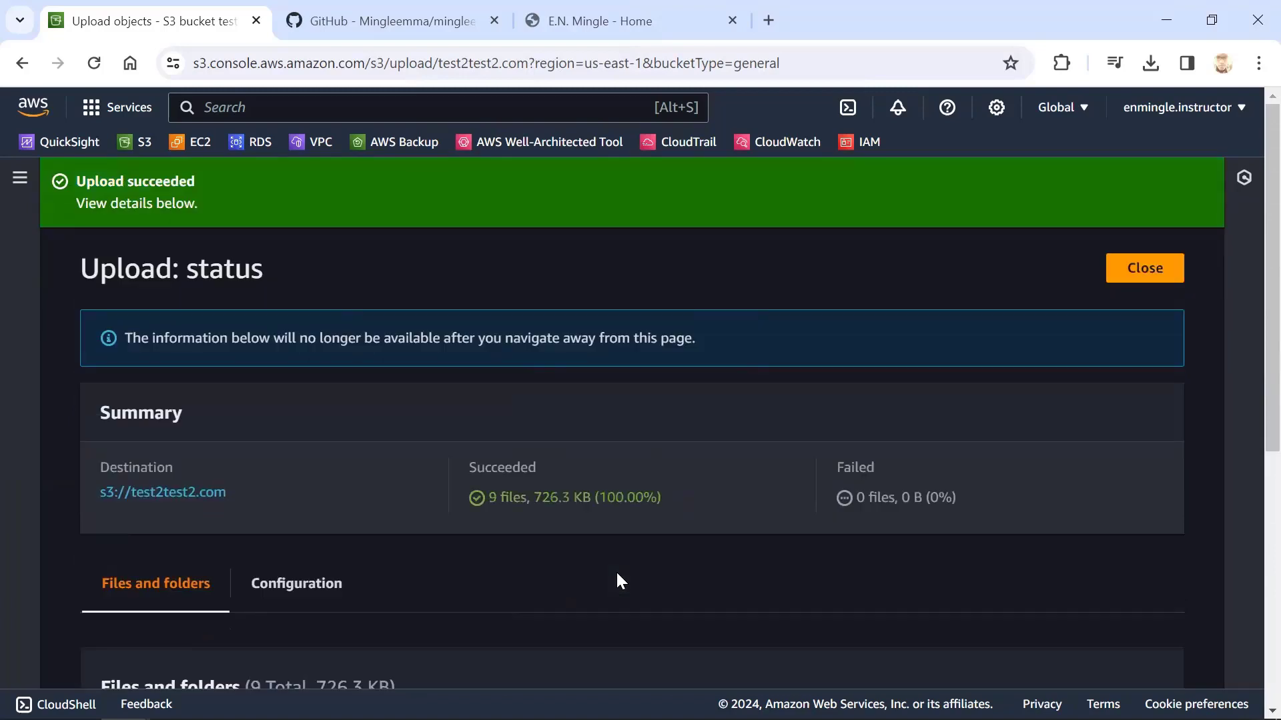
{"action": "left_click", "coordinate": [1145, 265]}
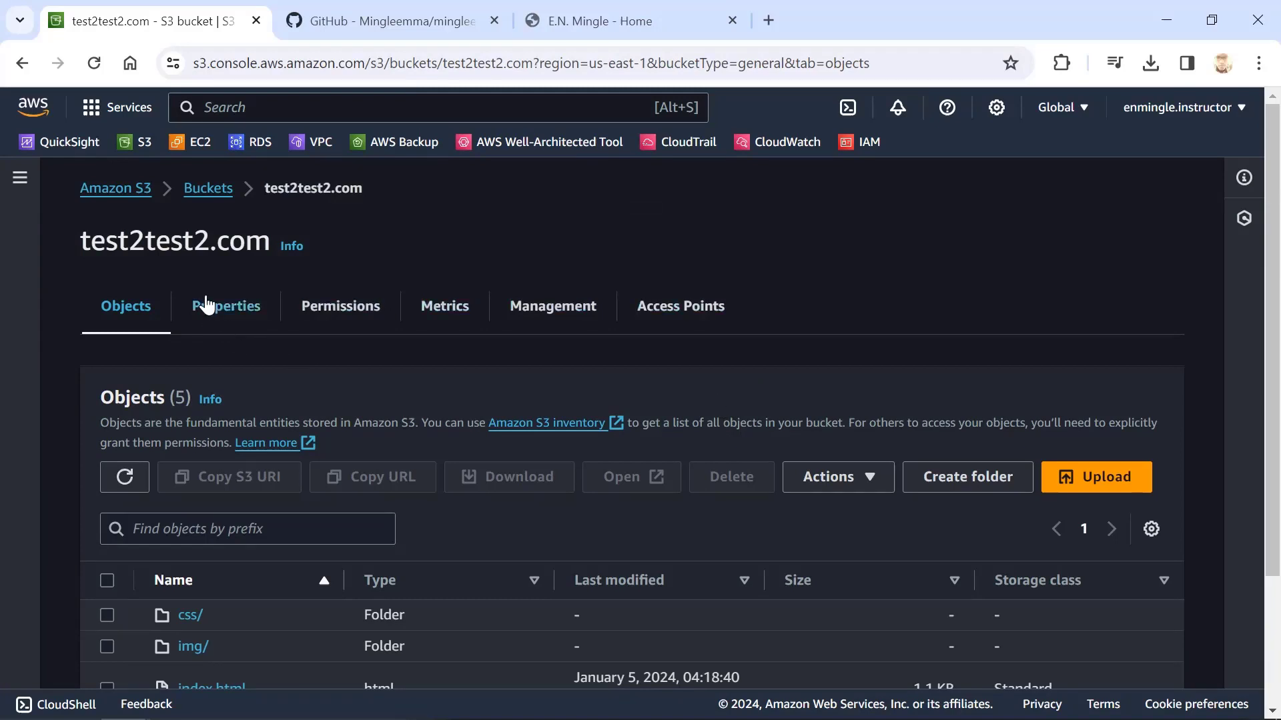
Edit the static website hosting property of the test2test2.com bucket and set it to Enable
{"action": "left_click", "coordinate": [224, 308]}
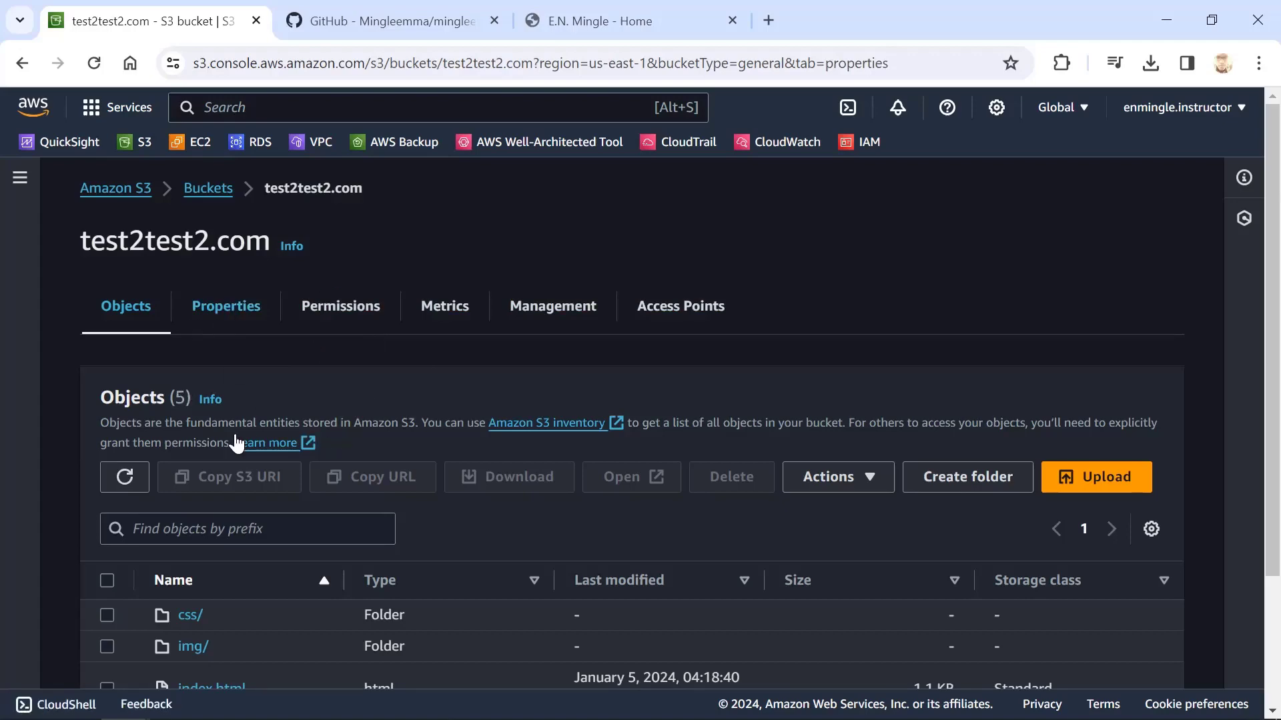
{"action": "scroll", "coordinate": [314, 445], "scroll_direction": "down", "scroll_amount": 20}
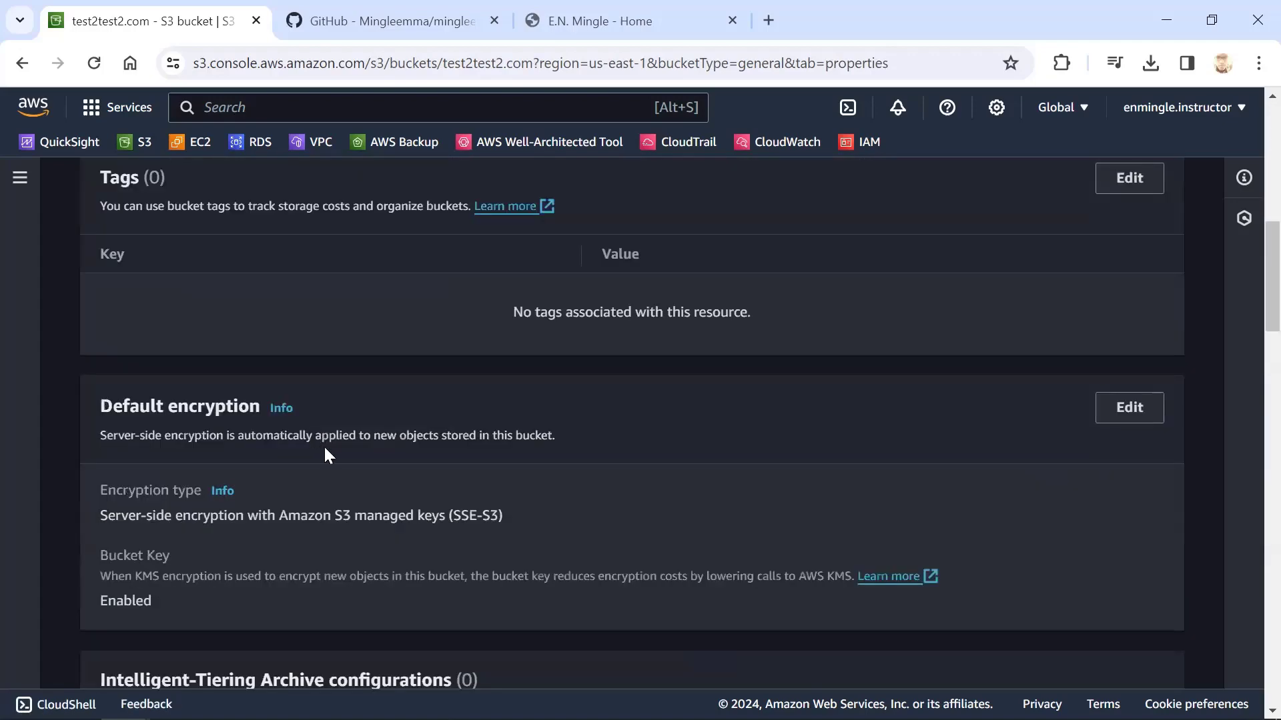
{"action": "scroll", "coordinate": [335, 433], "scroll_direction": "down", "scroll_amount": 10}
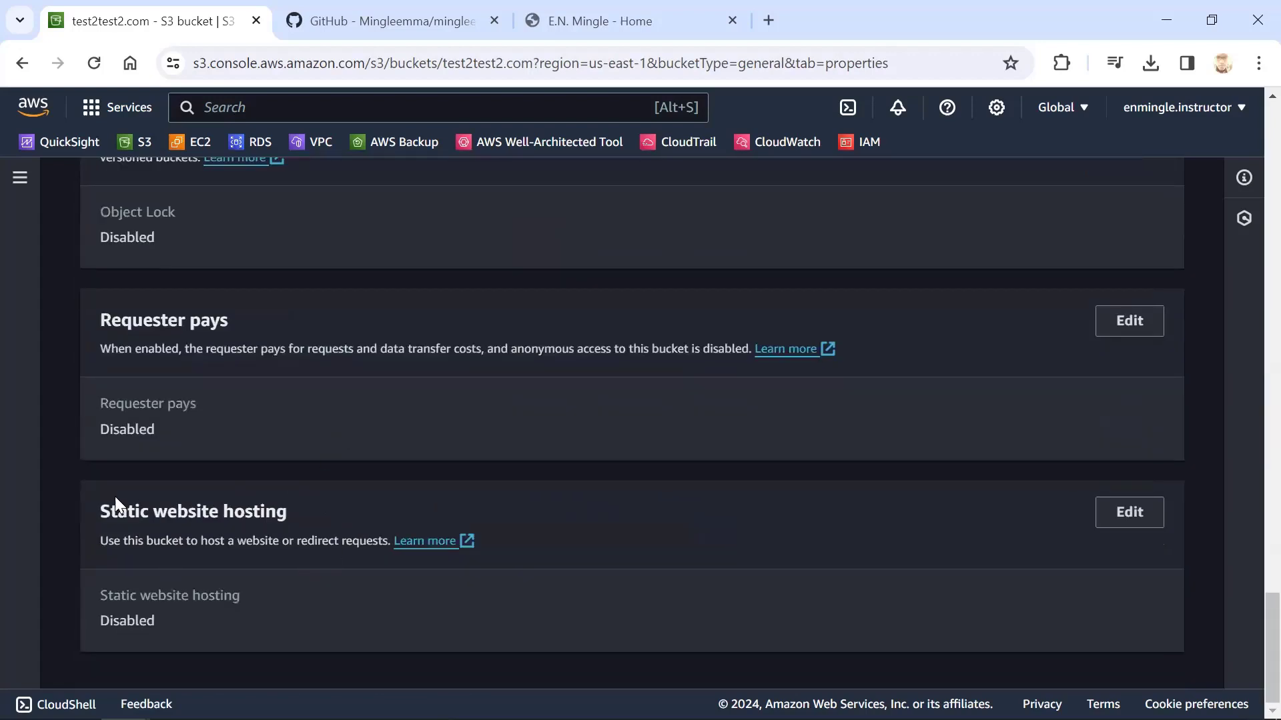
{"action": "left_click_drag", "start_coordinate": [99, 511], "coordinate": [269, 512]}
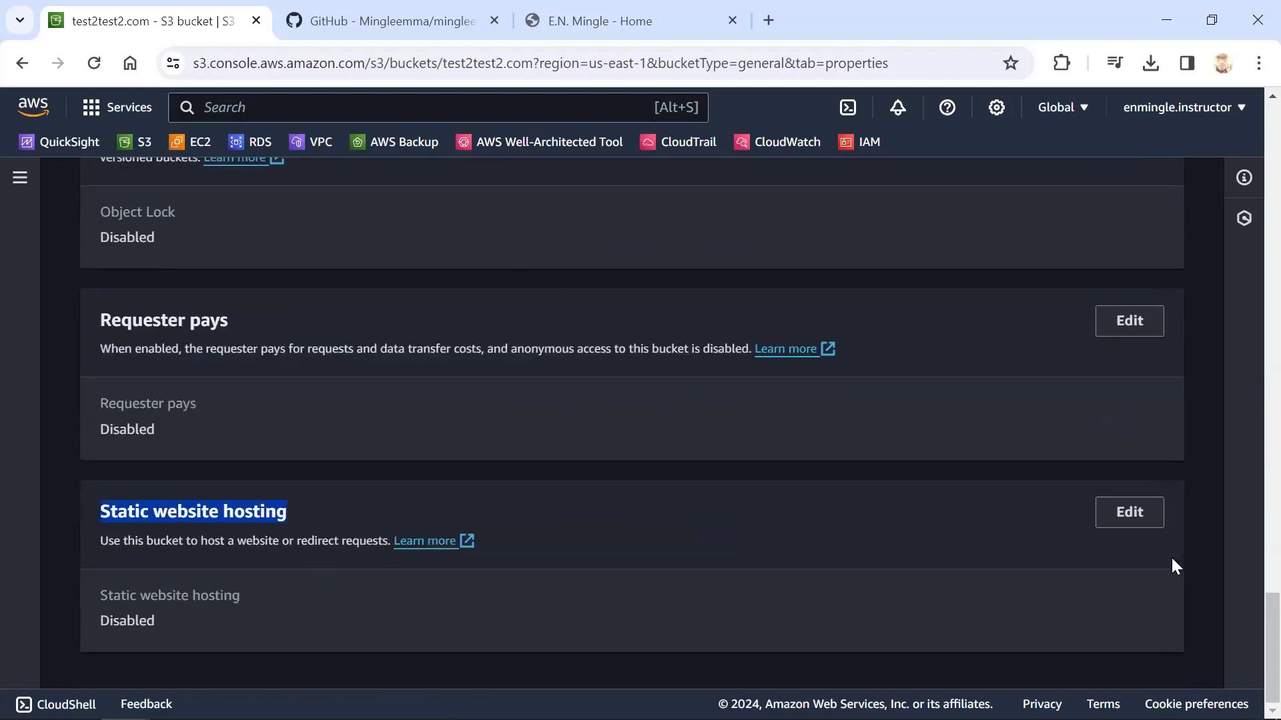
{"action": "left_click", "coordinate": [1110, 519]}
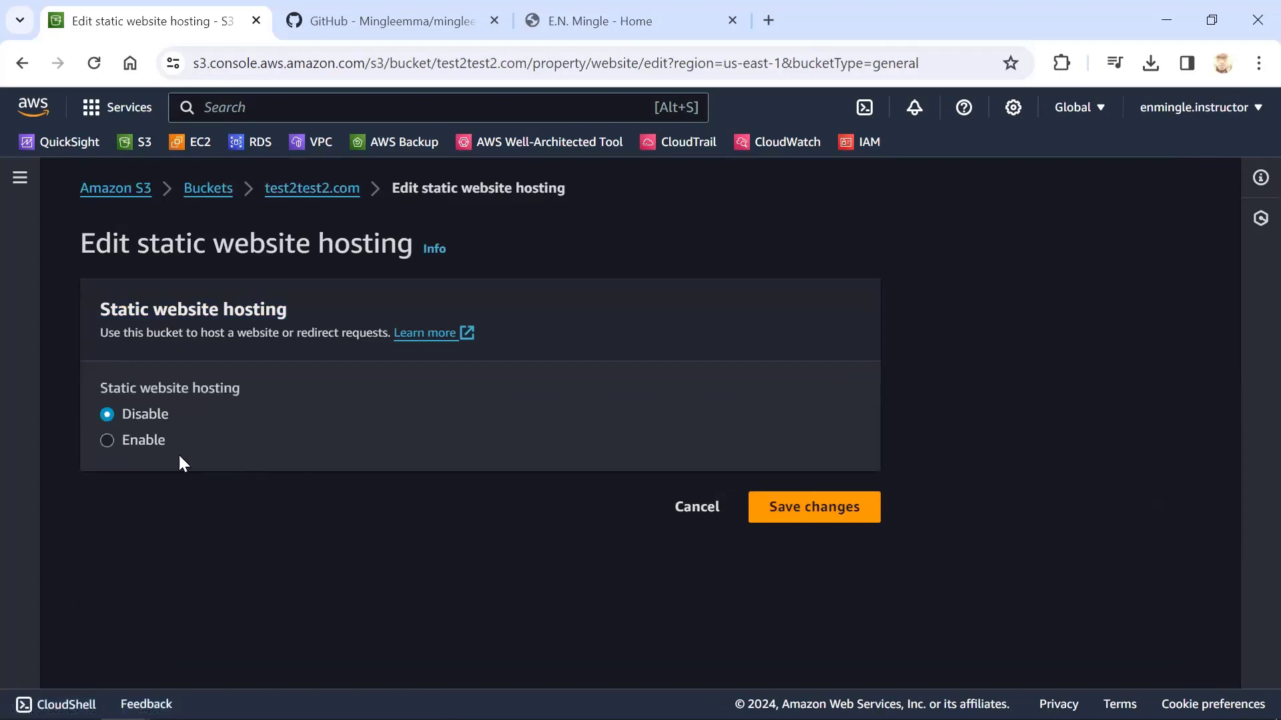
{"action": "left_click", "coordinate": [127, 445]}
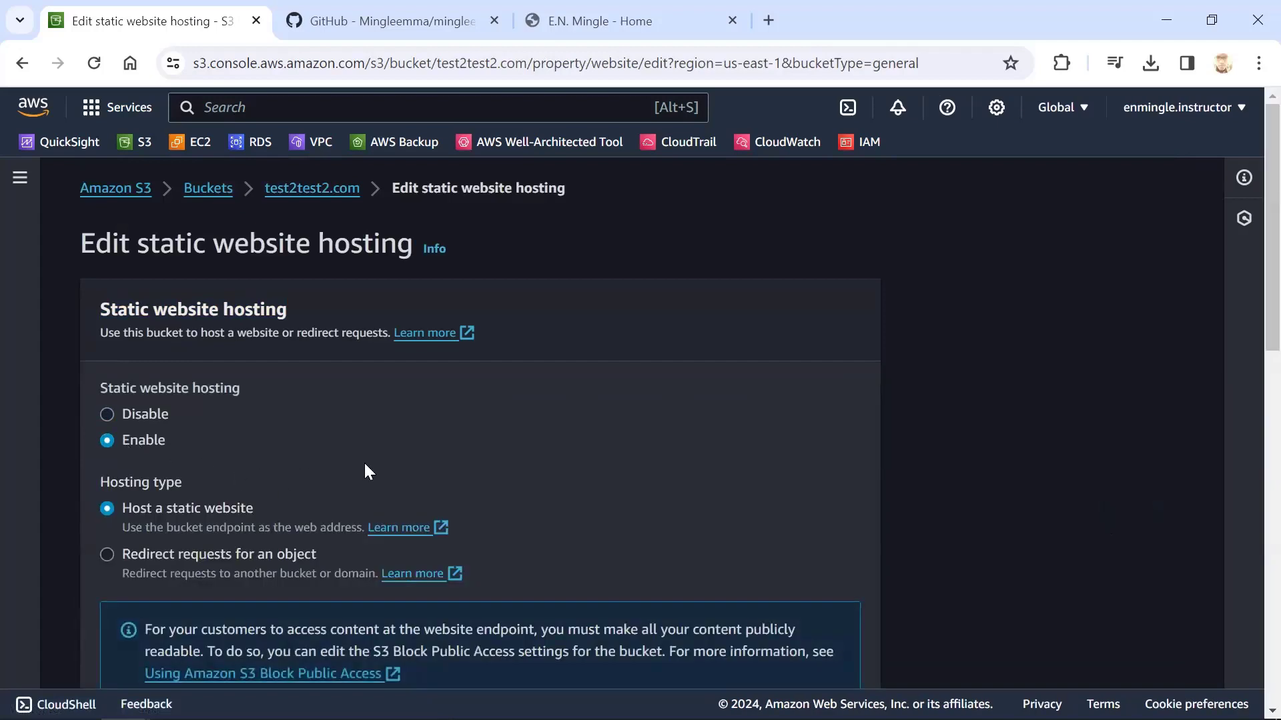
Set the index document to index.html, leave the error document and redirection rules empty, and save the hosting changes
{"action": "scroll", "coordinate": [364, 463], "scroll_direction": "down", "scroll_amount": 3}
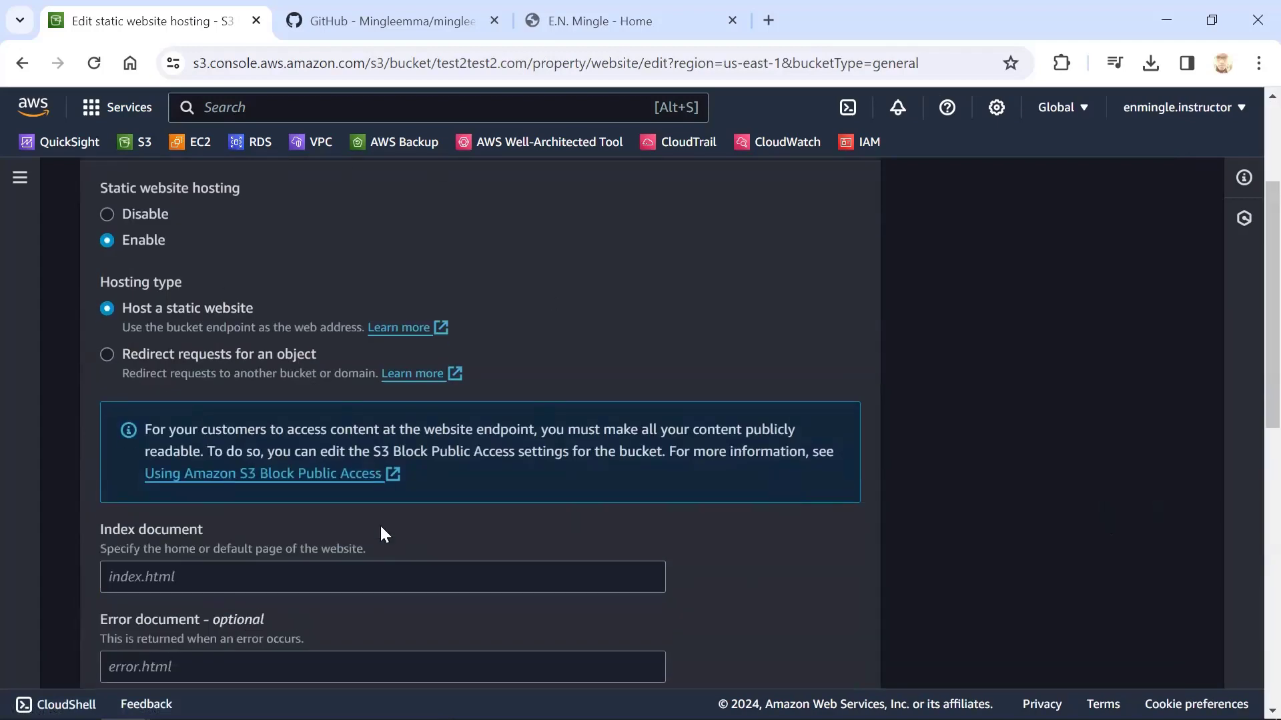
{"action": "left_click", "coordinate": [299, 575]}
{"action": "type", "text": "i"}
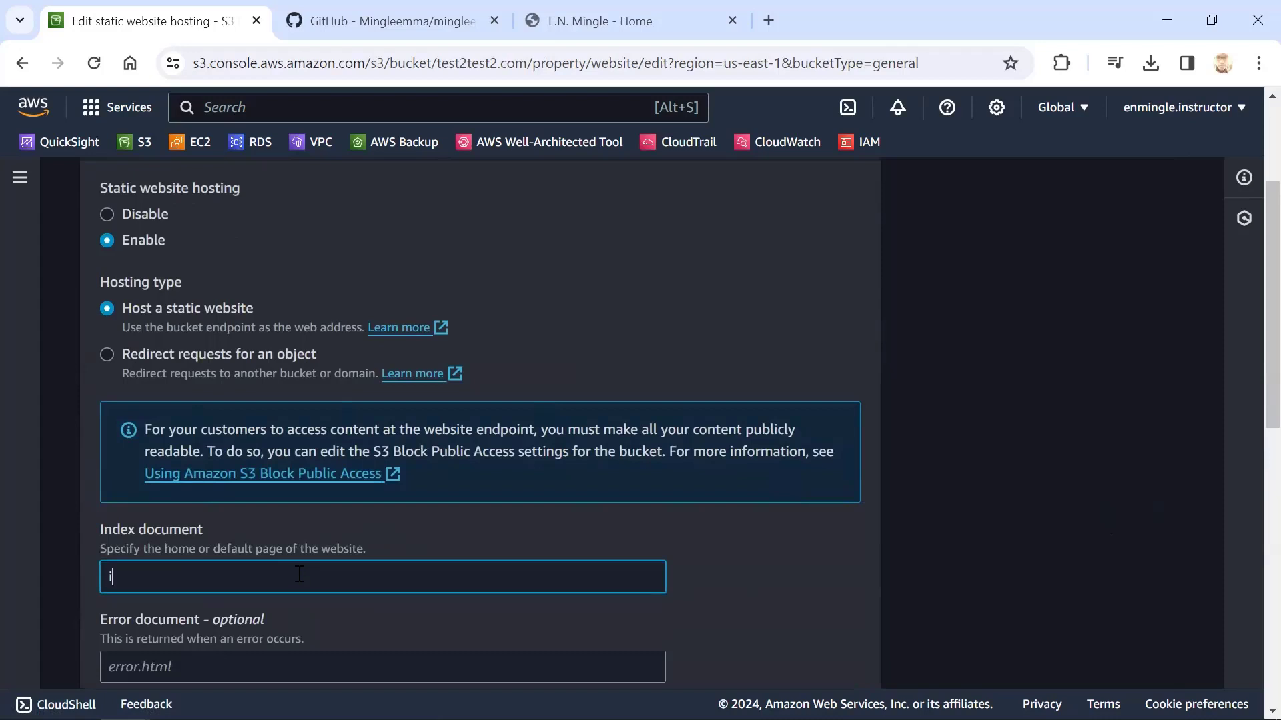
{"action": "type", "text": "ndex.html"}
{"action": "scroll", "coordinate": [333, 597], "scroll_direction": "down", "scroll_amount": 10}
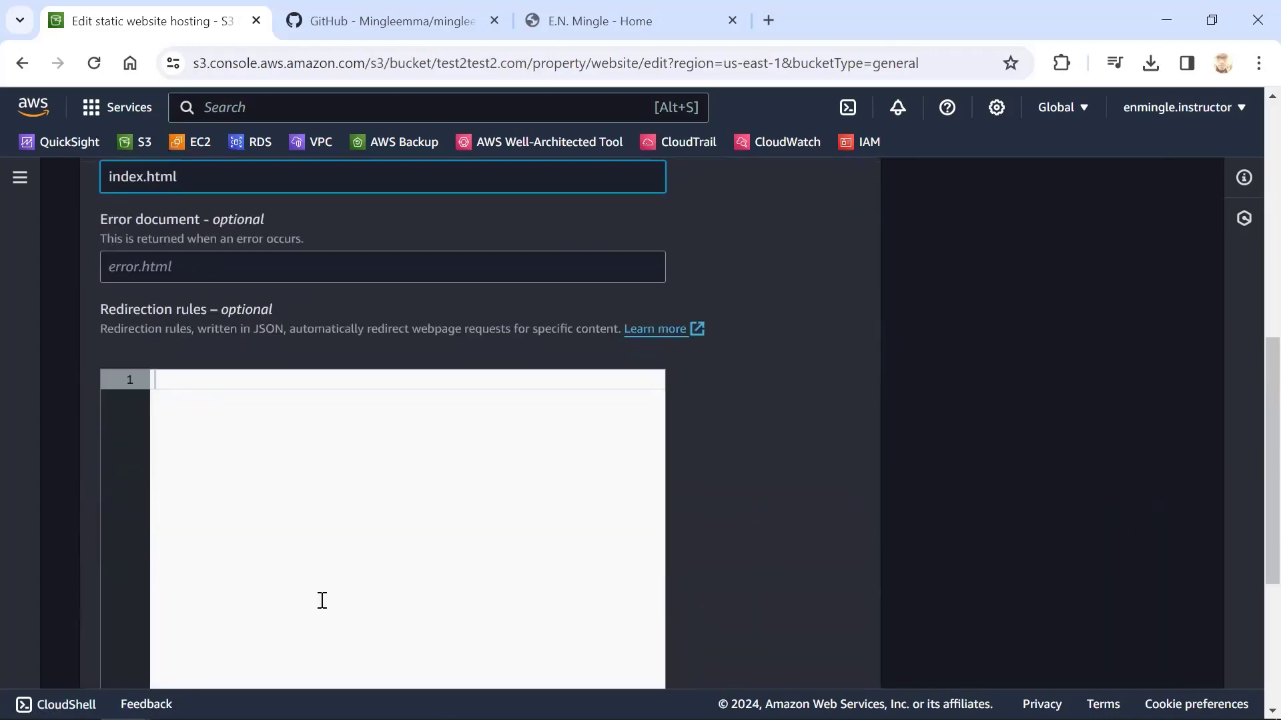
{"action": "scroll", "coordinate": [335, 508], "scroll_direction": "up", "scroll_amount": 5}
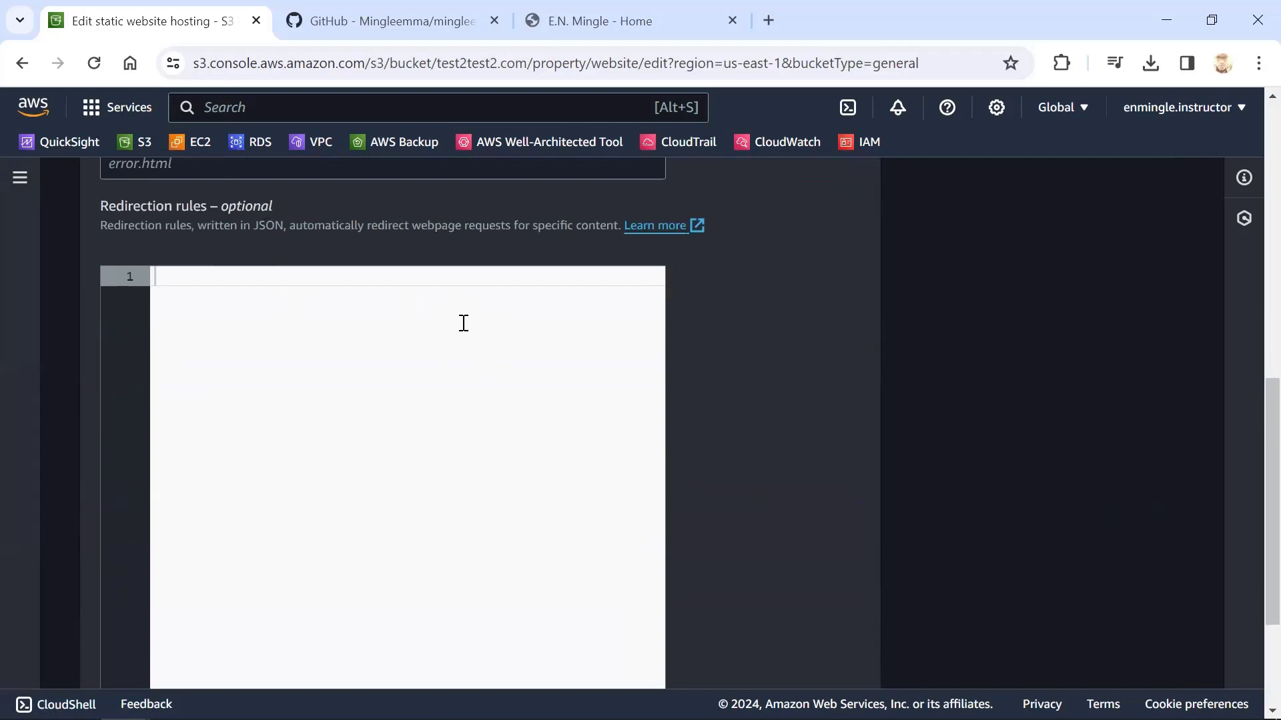
{"action": "scroll", "coordinate": [393, 410], "scroll_direction": "down", "scroll_amount": 2}
{"action": "scroll", "coordinate": [710, 343], "scroll_direction": "up", "scroll_amount": 2}
{"action": "scroll", "coordinate": [701, 397], "scroll_direction": "down", "scroll_amount": 3}
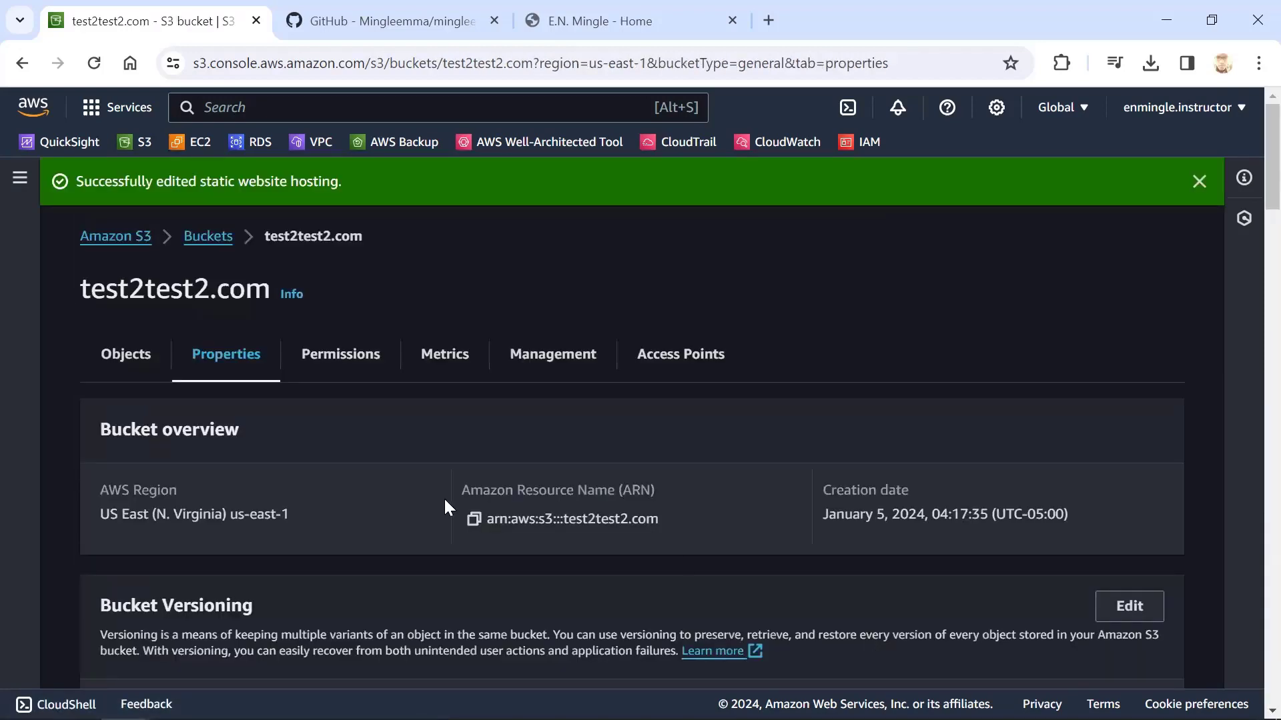
Test the site by opening the bucket website endpoint from the static website hosting section, and return to the bucket's properties
{"action": "scroll", "coordinate": [445, 500], "scroll_direction": "down", "scroll_amount": 15}
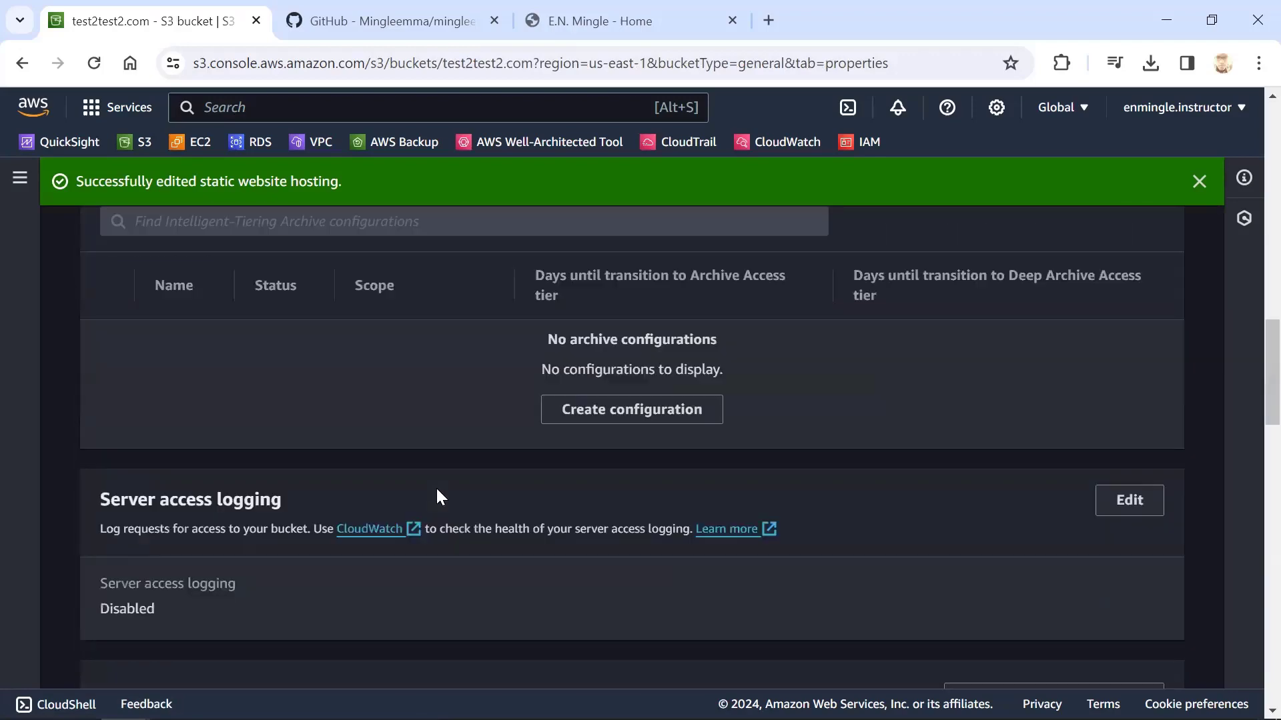
{"action": "scroll", "coordinate": [440, 497], "scroll_direction": "down", "scroll_amount": 15}
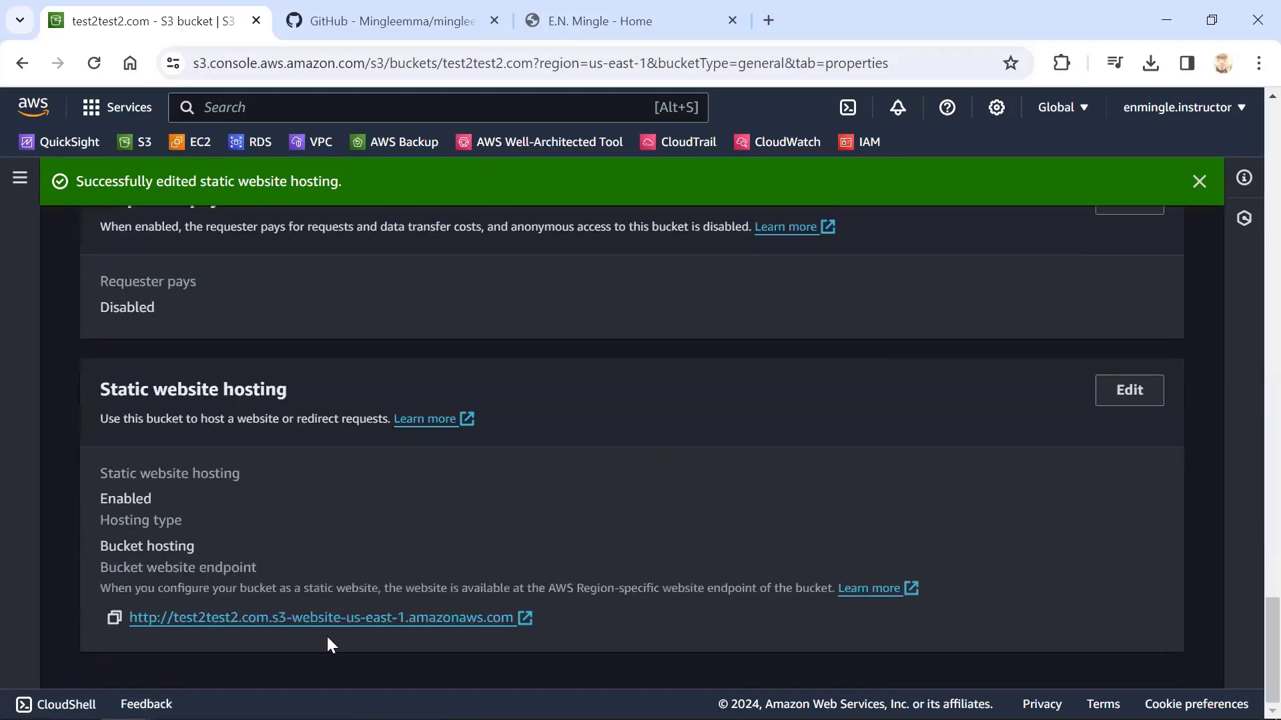
{"action": "left_click", "coordinate": [270, 618]}
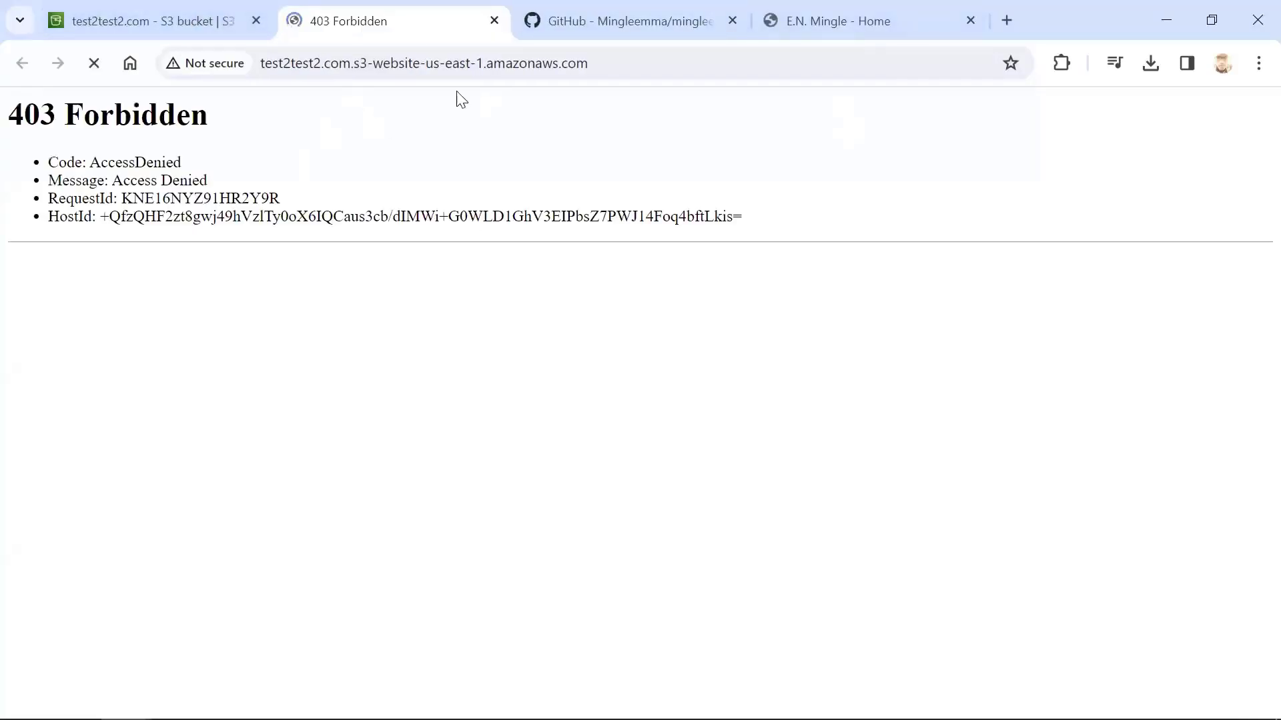
{"action": "left_click", "coordinate": [212, 16]}
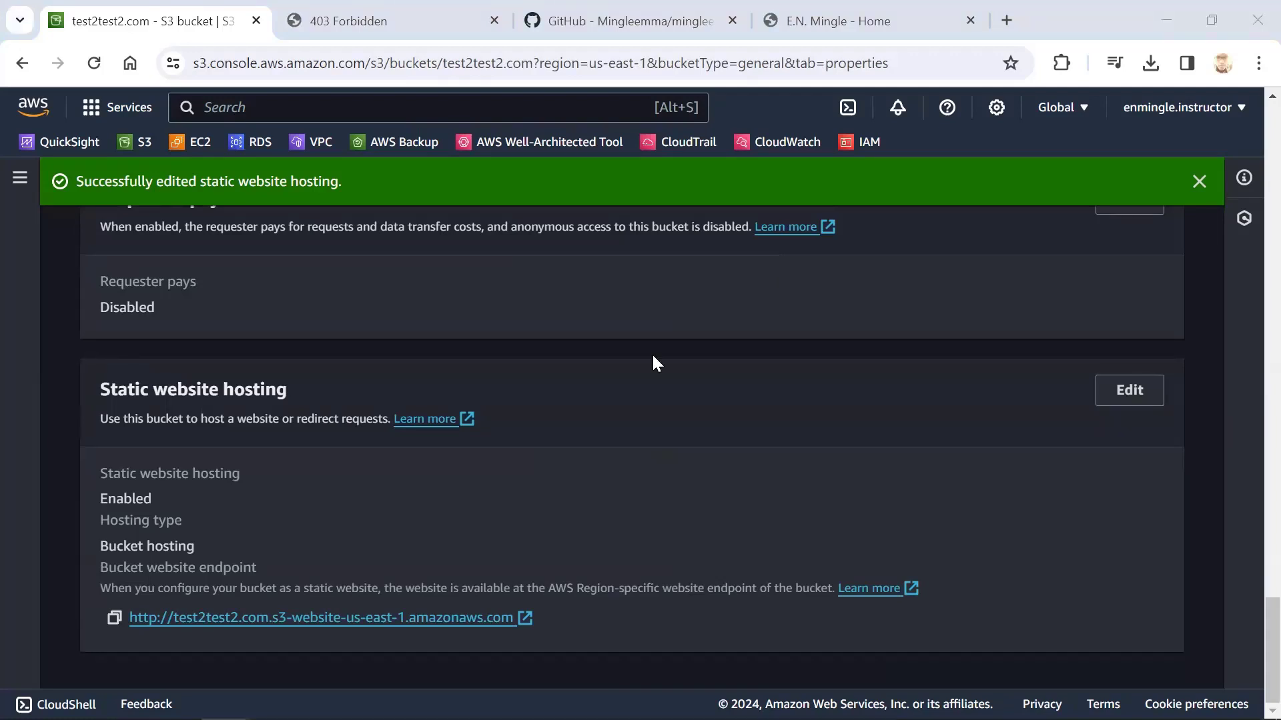
Open the bucket policy of the test2test2.com bucket for editing from the bucket's permissions
{"action": "scroll", "coordinate": [360, 364], "scroll_direction": "up", "scroll_amount": 3}
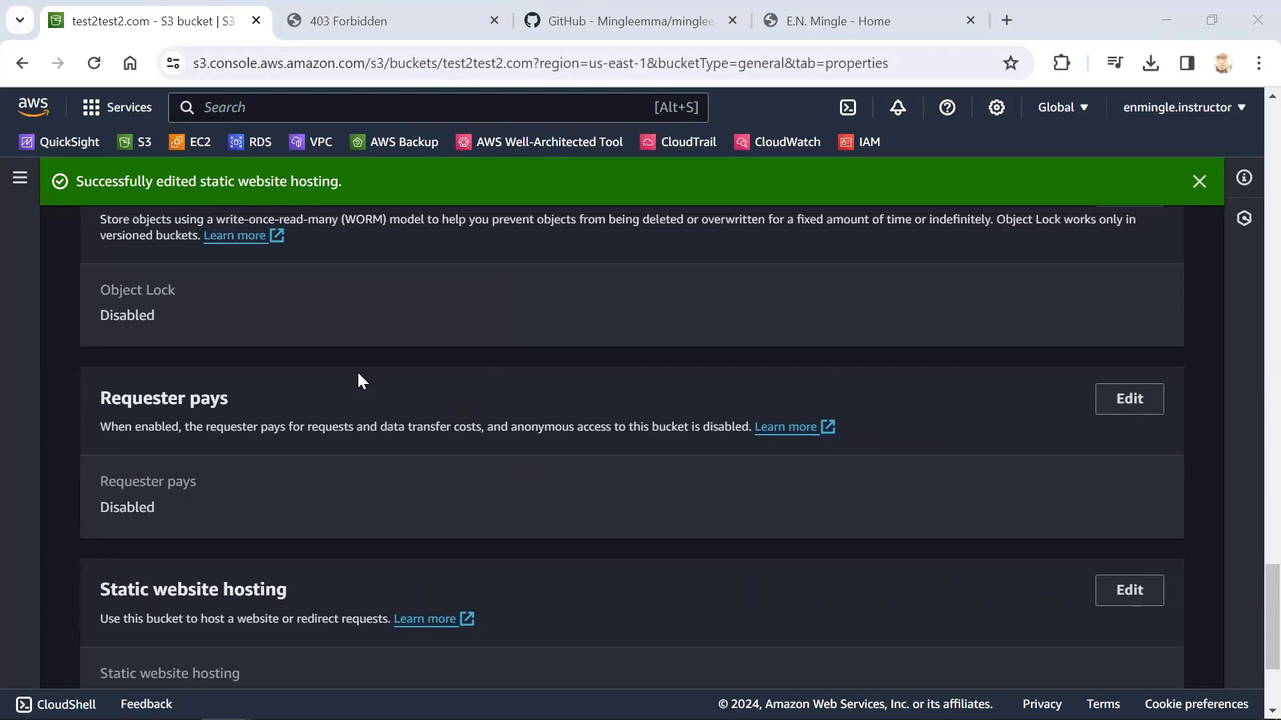
{"action": "scroll", "coordinate": [357, 374], "scroll_direction": "up", "scroll_amount": 10}
{"action": "scroll", "coordinate": [339, 334], "scroll_direction": "up", "scroll_amount": 15}
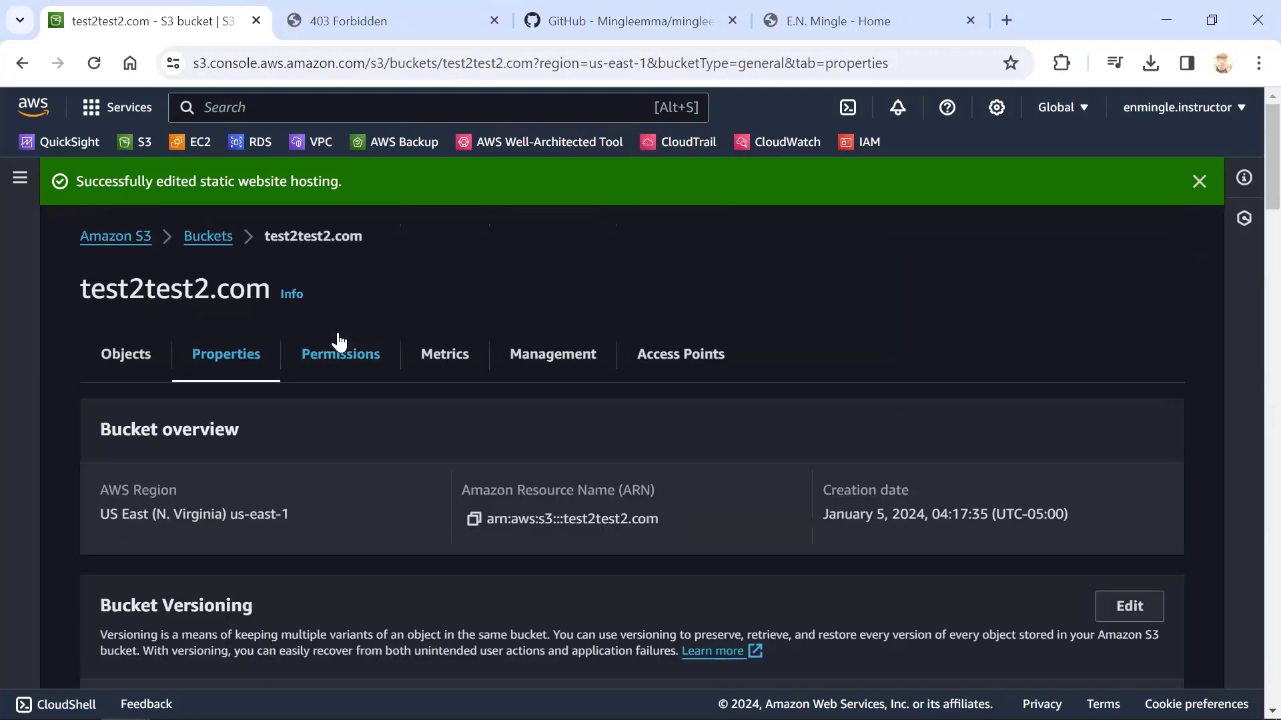
{"action": "left_click", "coordinate": [336, 351]}
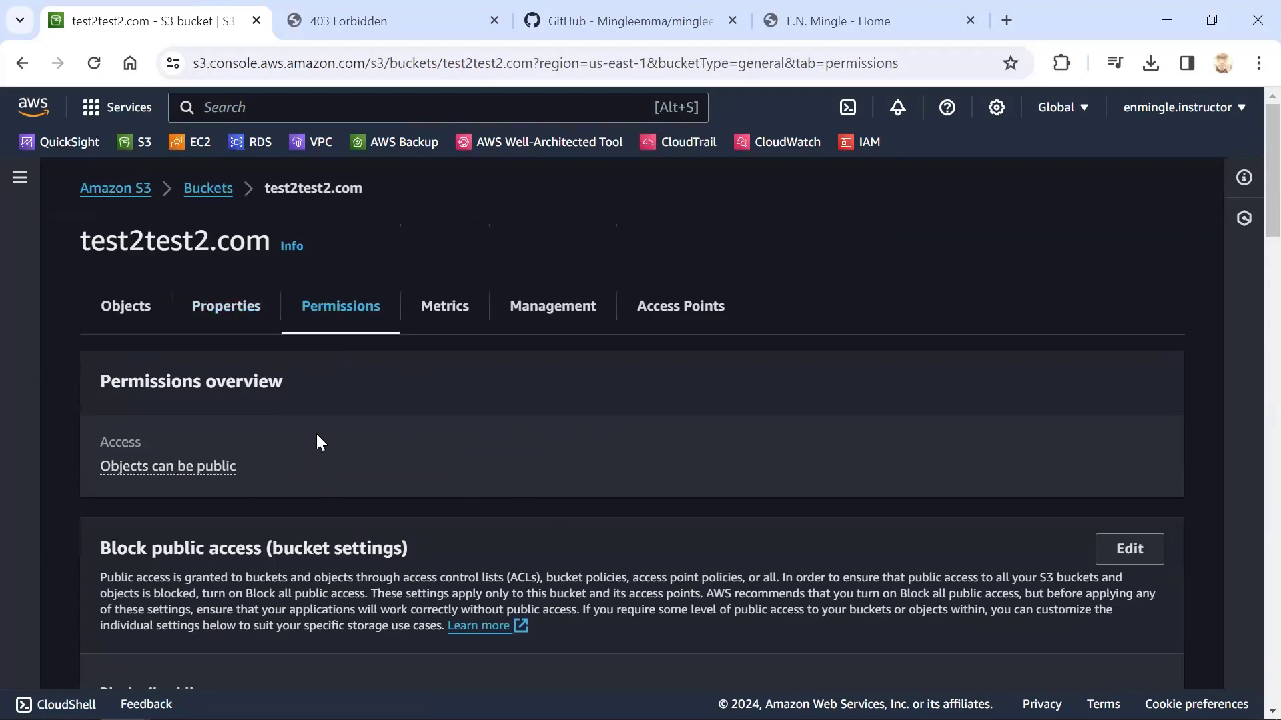
{"action": "scroll", "coordinate": [227, 504], "scroll_direction": "down", "scroll_amount": 7}
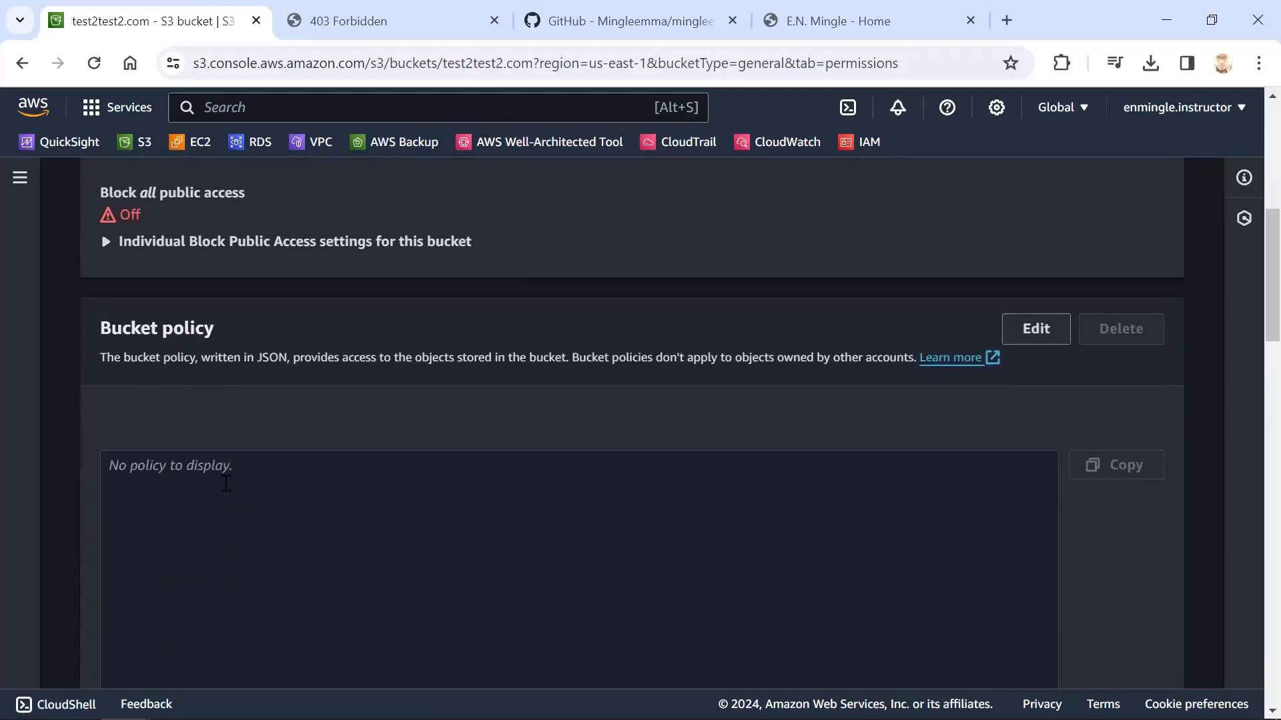
{"action": "left_click_drag", "start_coordinate": [101, 329], "coordinate": [217, 325]}
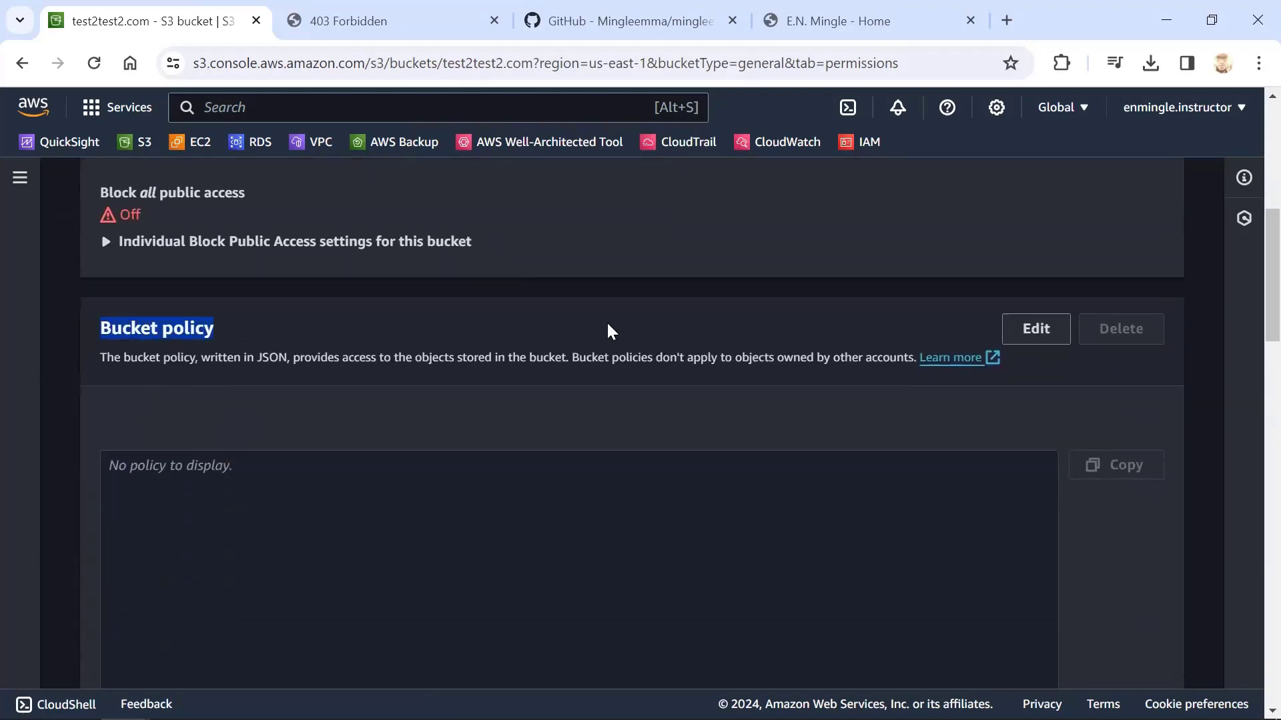
{"action": "left_click", "coordinate": [1032, 334]}
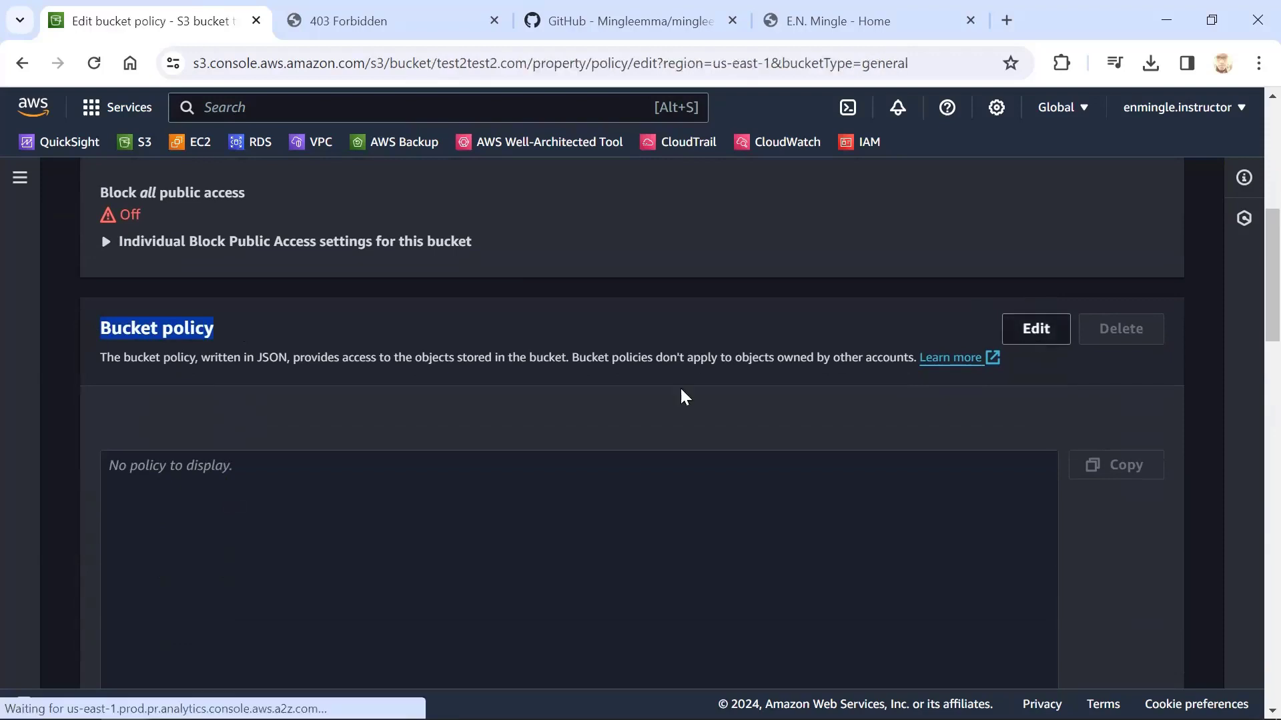
Paste the PublicReadGetObject policy allowing s3:GetObject for every principal into the policy editor, and remove the trailing blank line
{"action": "scroll", "coordinate": [506, 476], "scroll_direction": "down", "scroll_amount": 3}
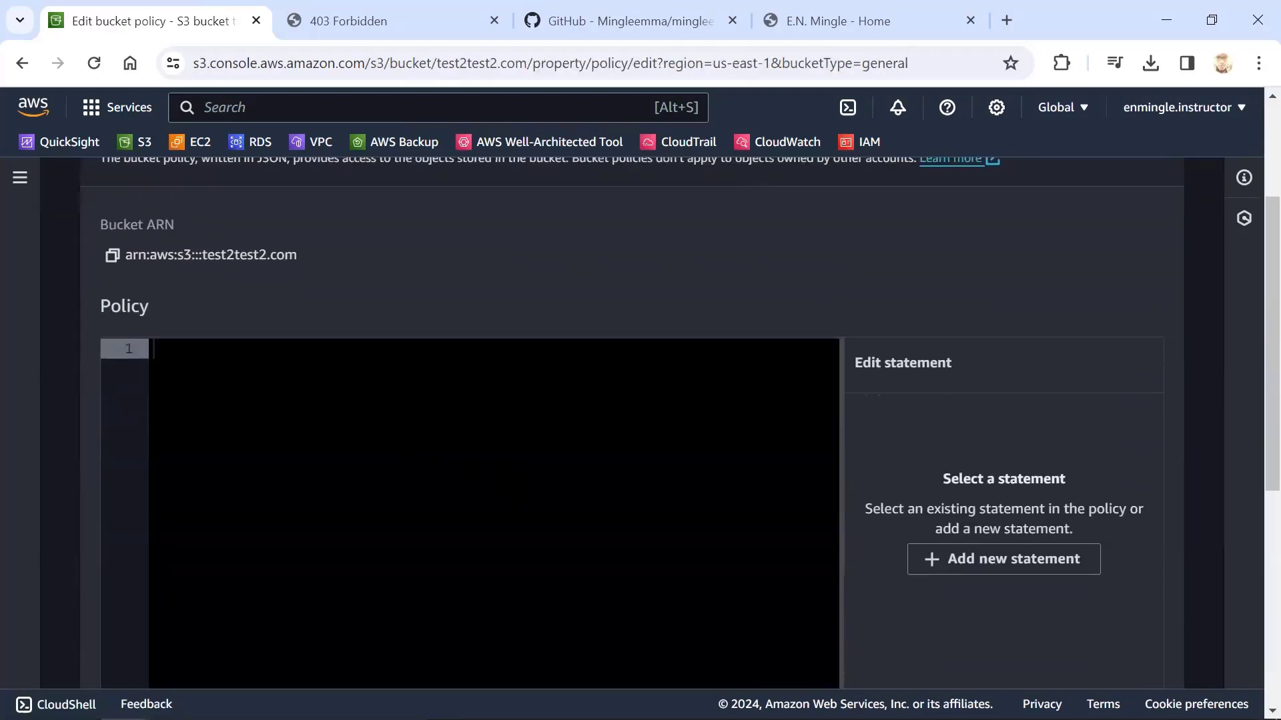
{"action": "left_click", "coordinate": [506, 474]}
{"action": "type", "text": "{   \"Version\":\"2012-10-17\",   \"Statement\":[{     \"Sid\":\"PublicReadGetObject\",         \"Effect\":\"Allow\",       \"Principal\": \"*\",       \"Action\":[\"s3:GetObject\"],       \"Resource\":[\"arn:aws:s3:::example-bucket/*\"       ]     }   ] }"}
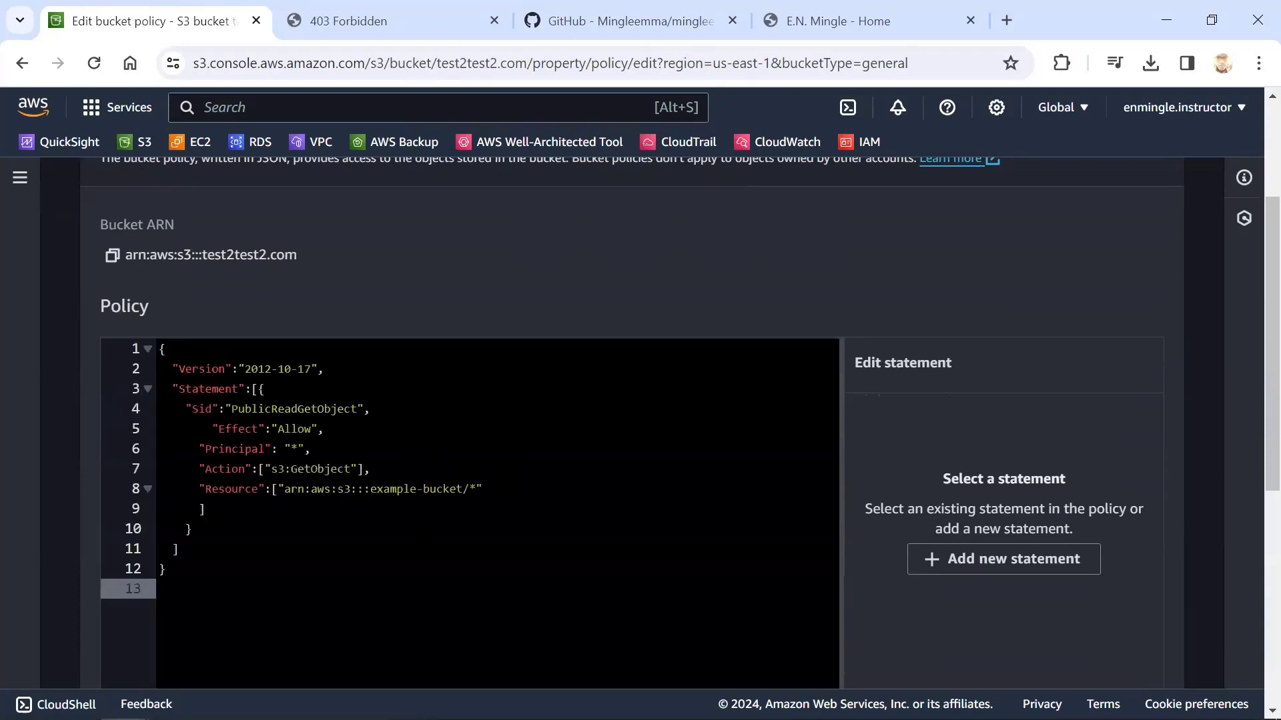
{"action": "key", "text": "BackSpace"}
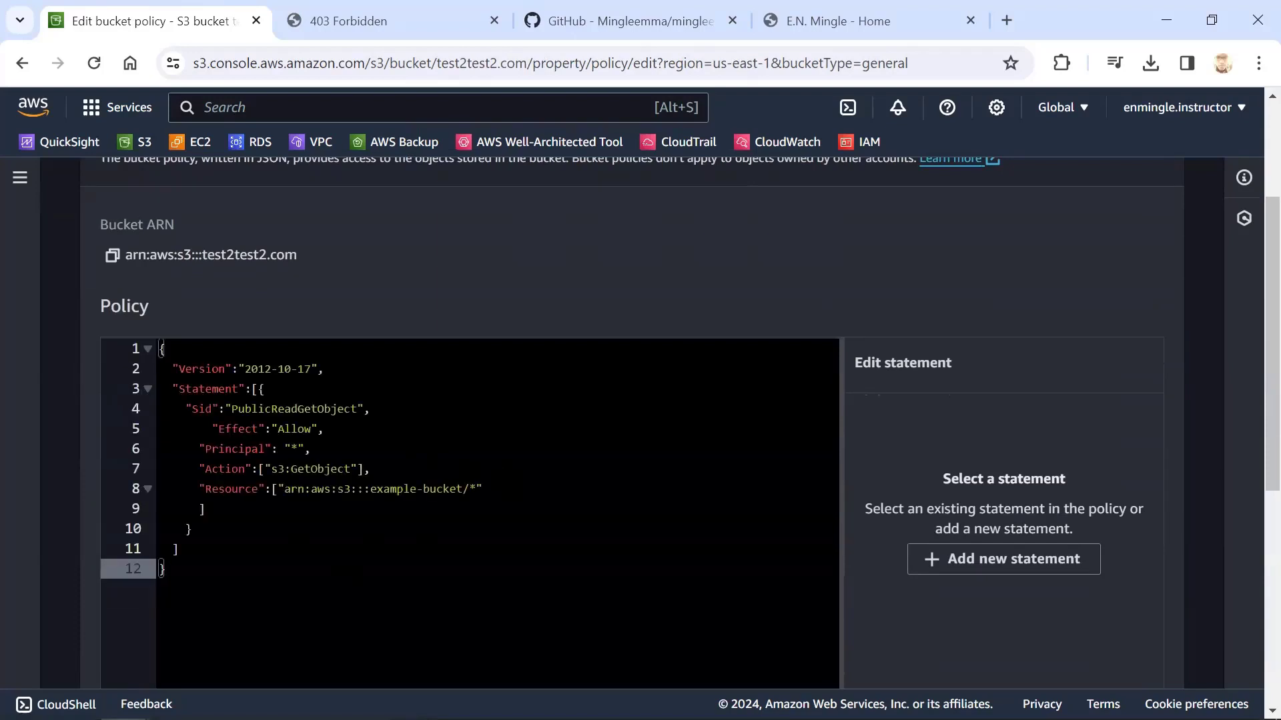
Replace example-bucket in the policy's resource ARN with test2test2.com, keeping the /* suffix, and save the bucket policy
{"action": "left_click", "coordinate": [233, 489]}
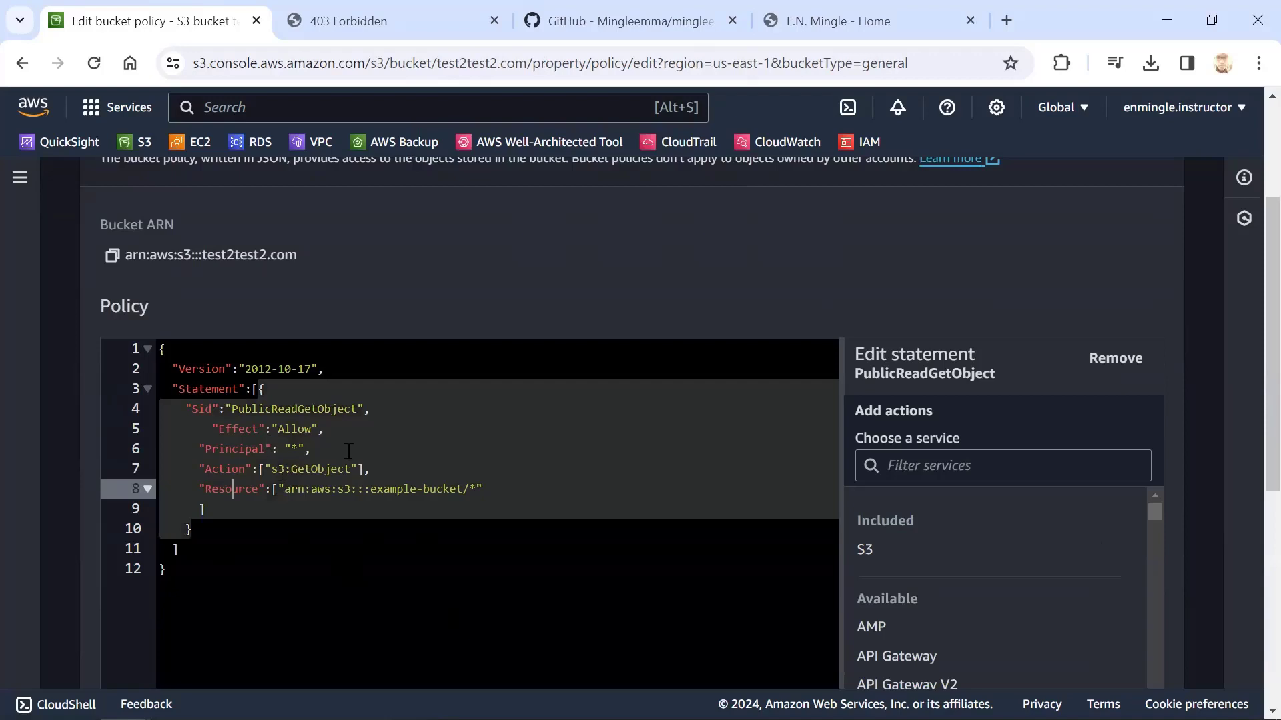
{"action": "left_click", "coordinate": [377, 488]}
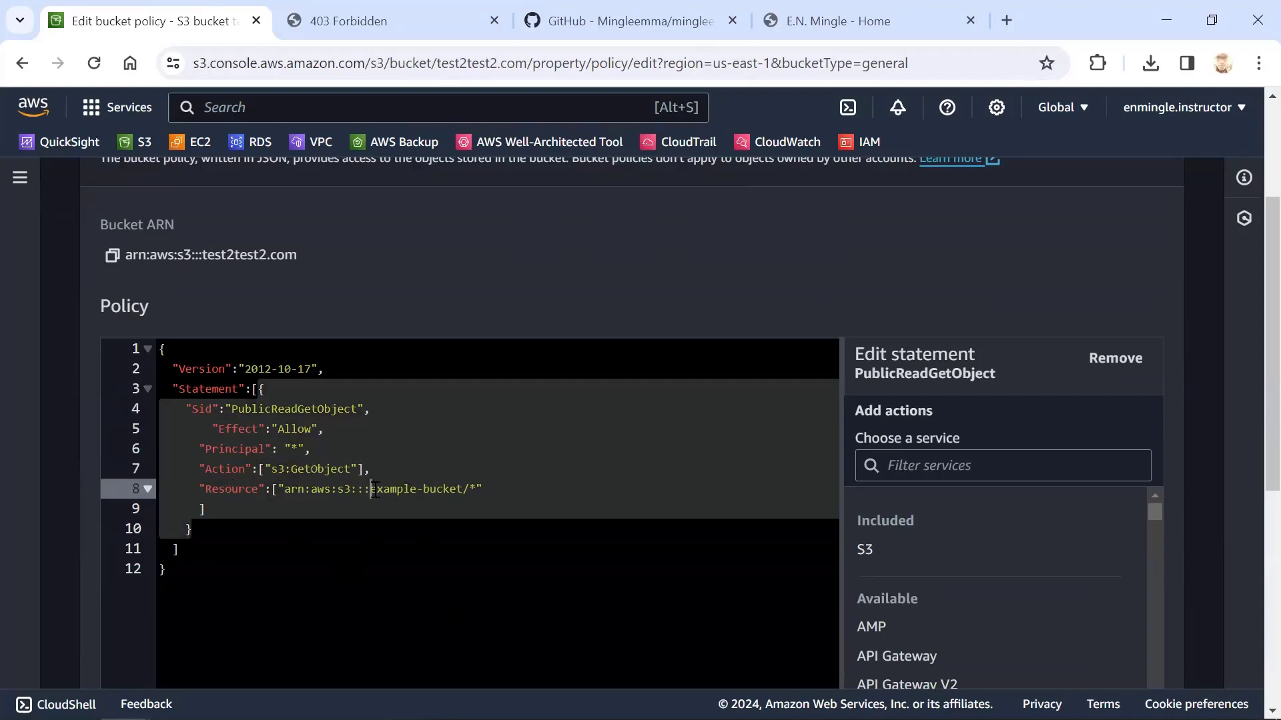
{"action": "key", "text": "ctrl+shift+Right"}
{"action": "key", "text": "shift+Right"}
{"action": "key", "text": "ctrl+shift+Right"}
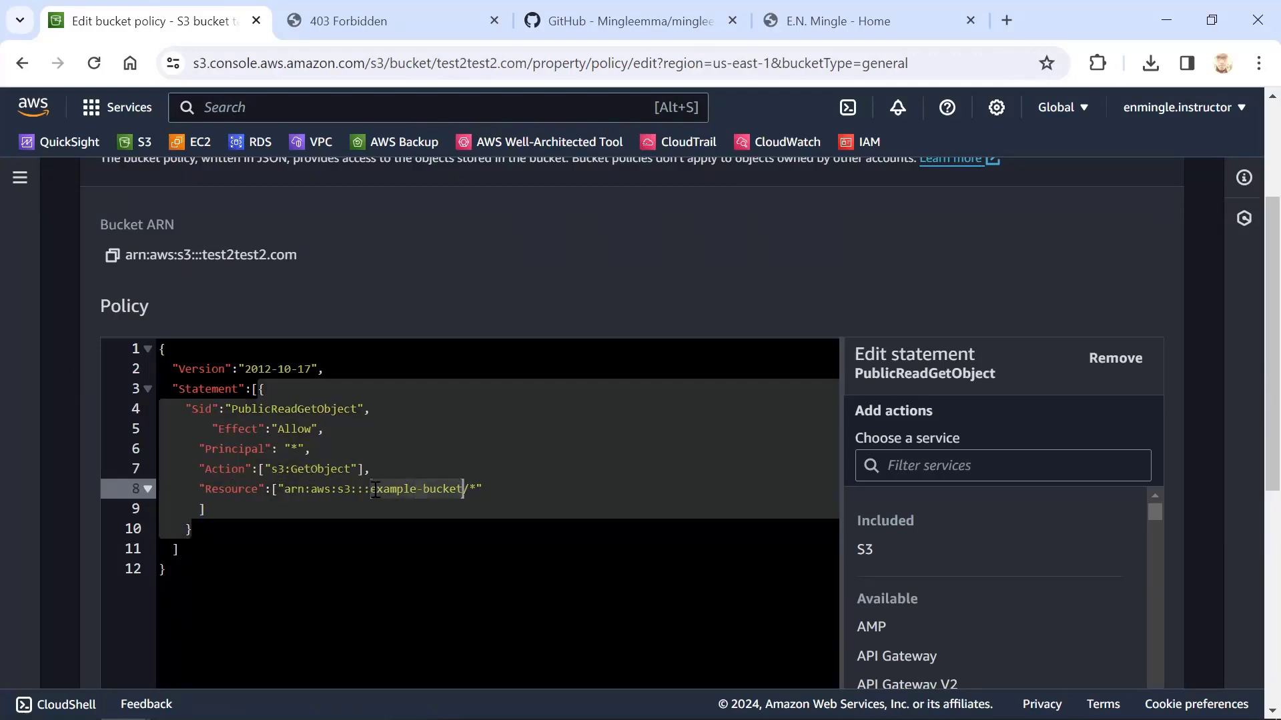
{"action": "type", "text": "test2te"}
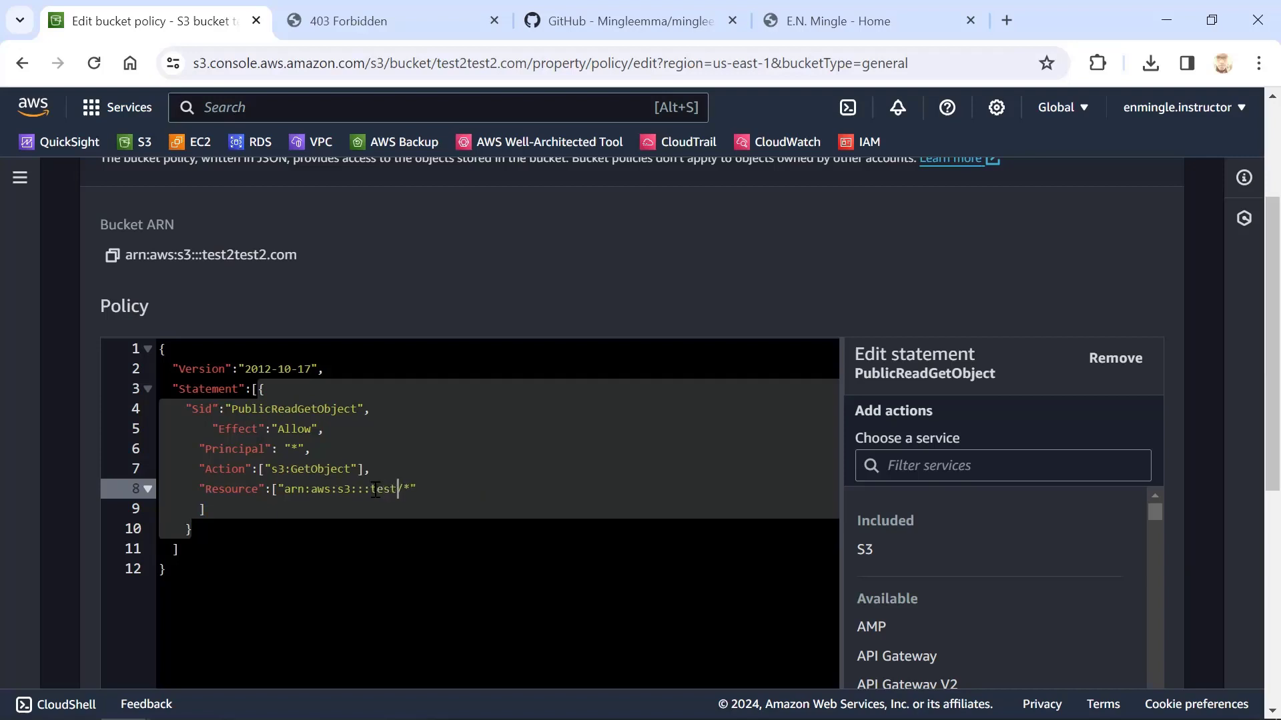
{"action": "type", "text": "st2.com"}
{"action": "scroll", "coordinate": [470, 487], "scroll_direction": "down", "scroll_amount": 6}
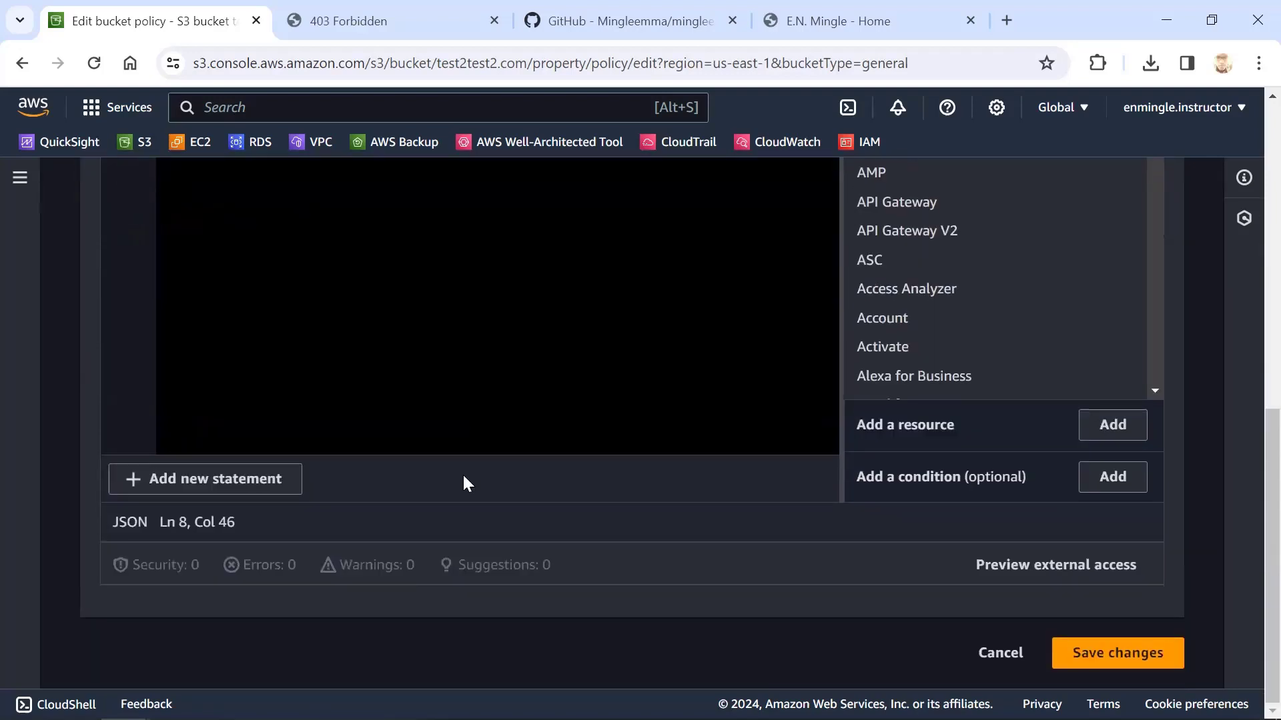
{"action": "left_click", "coordinate": [1099, 644]}
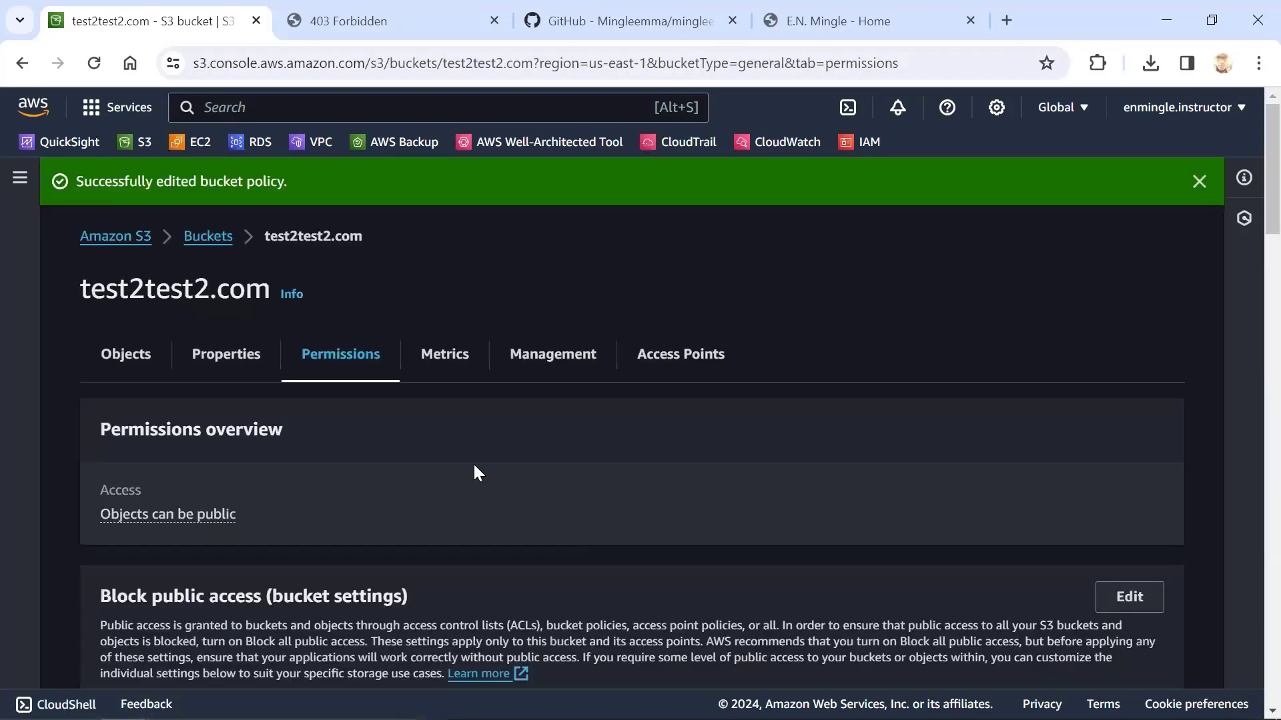
Reload the bucket's website endpoint page to check that the site loads, and look over the home page content
{"action": "left_click", "coordinate": [443, 26]}
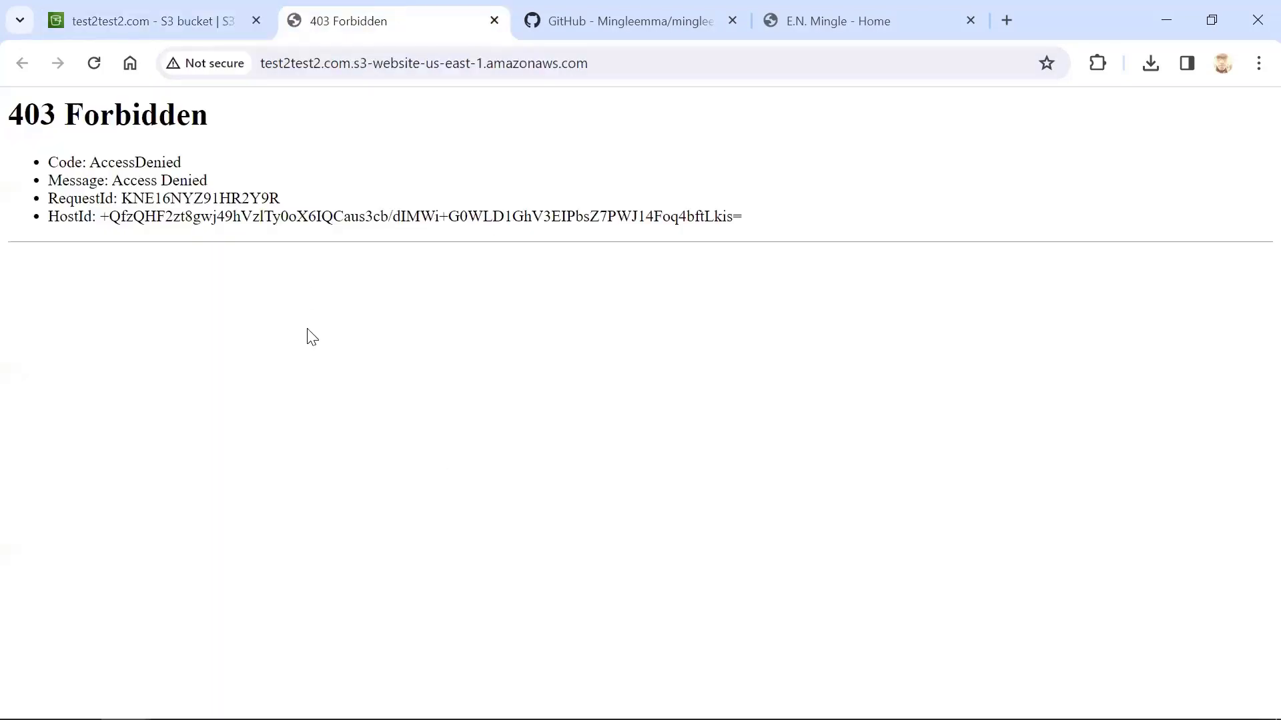
{"action": "key", "text": "F5"}
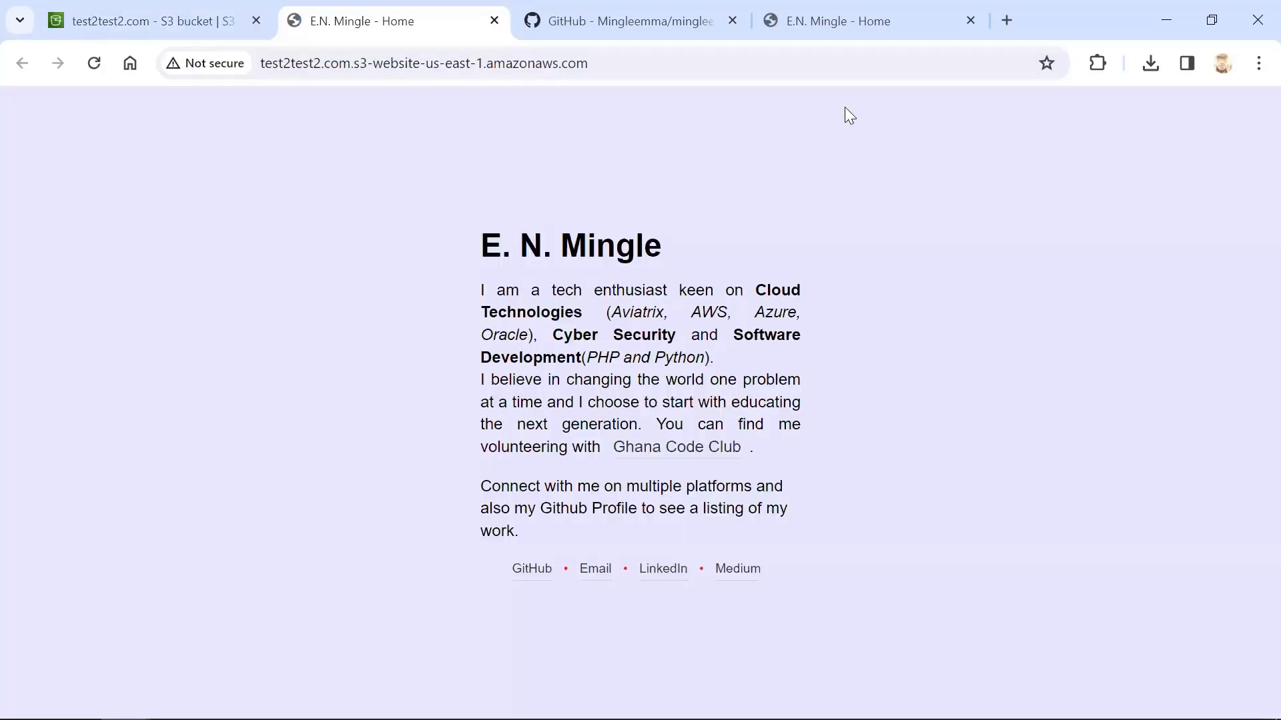
{"action": "left_click_drag", "start_coordinate": [448, 234], "coordinate": [838, 610]}
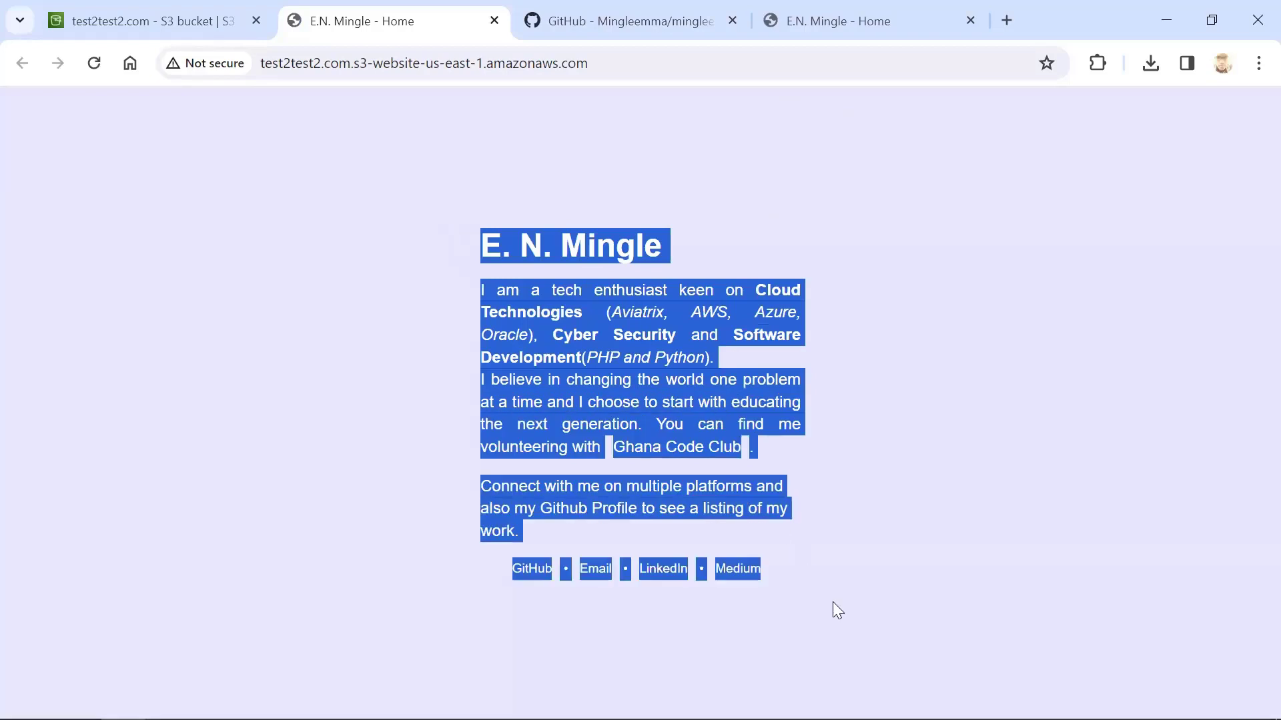
{"action": "left_click", "coordinate": [933, 485]}
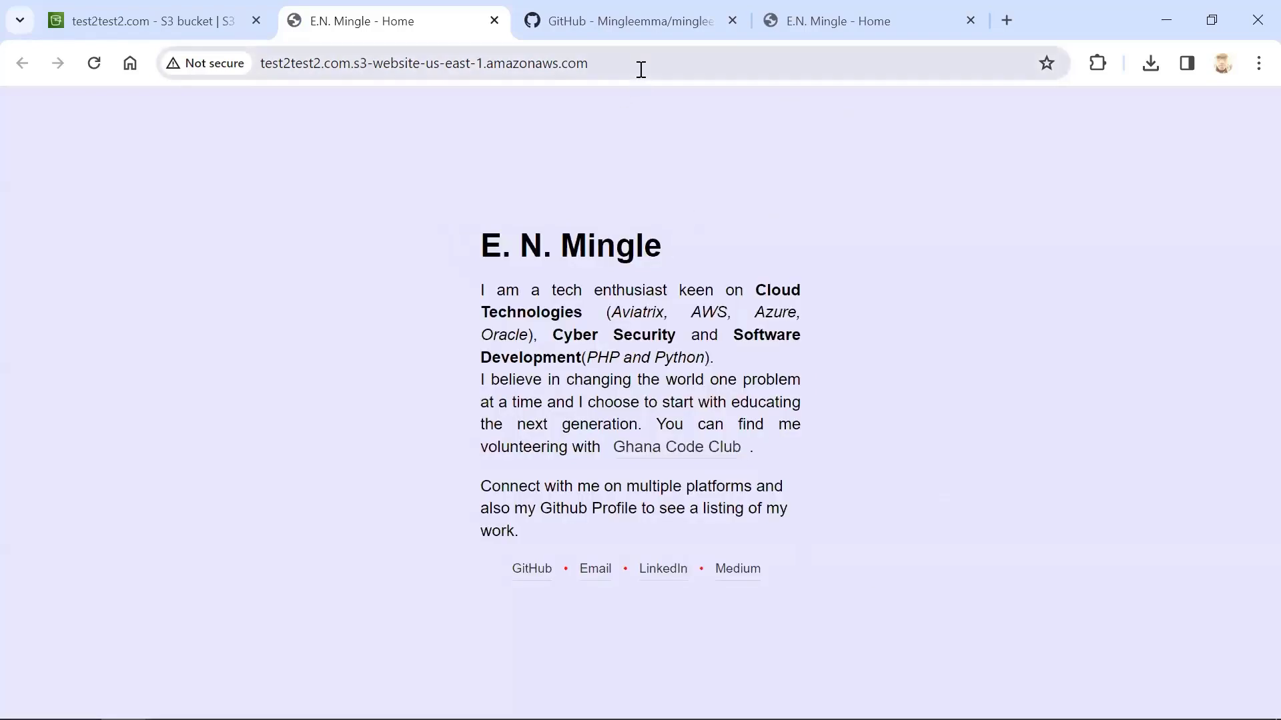
Check the page file names in the GitHub repository and open /portfolio.html on the bucket website endpoint
{"action": "left_click", "coordinate": [637, 18]}
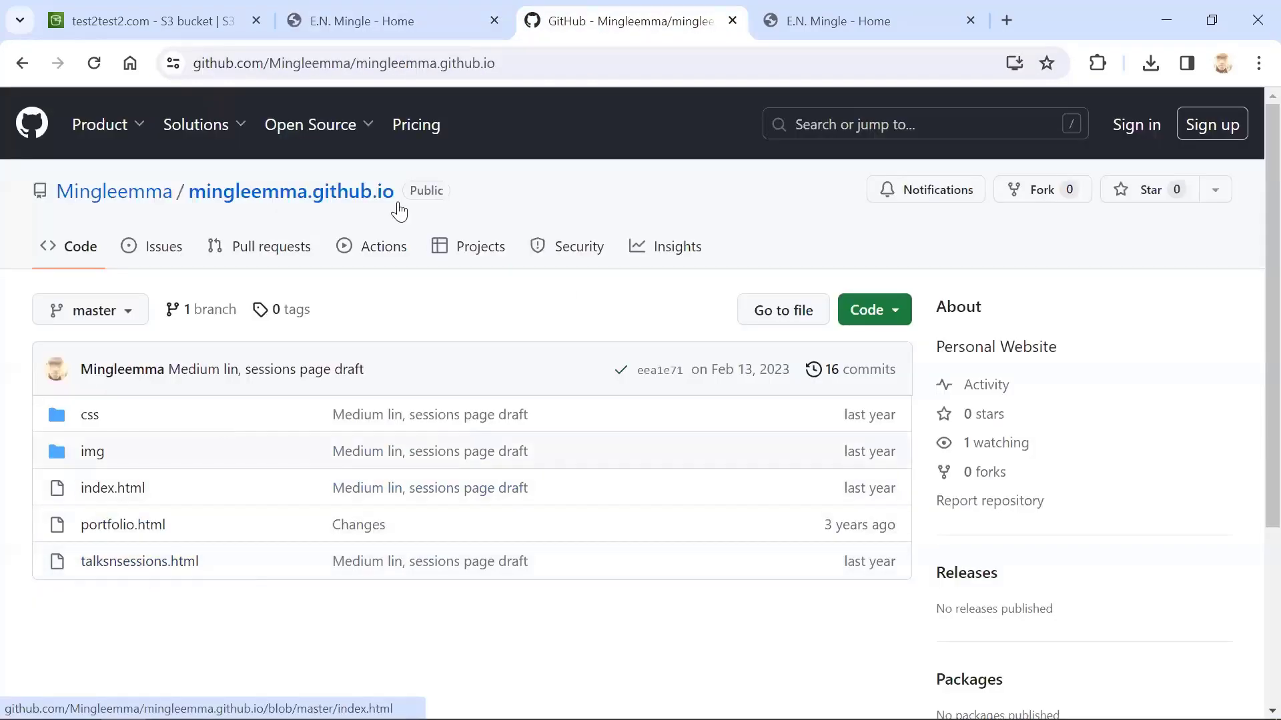
{"action": "left_click", "coordinate": [434, 14]}
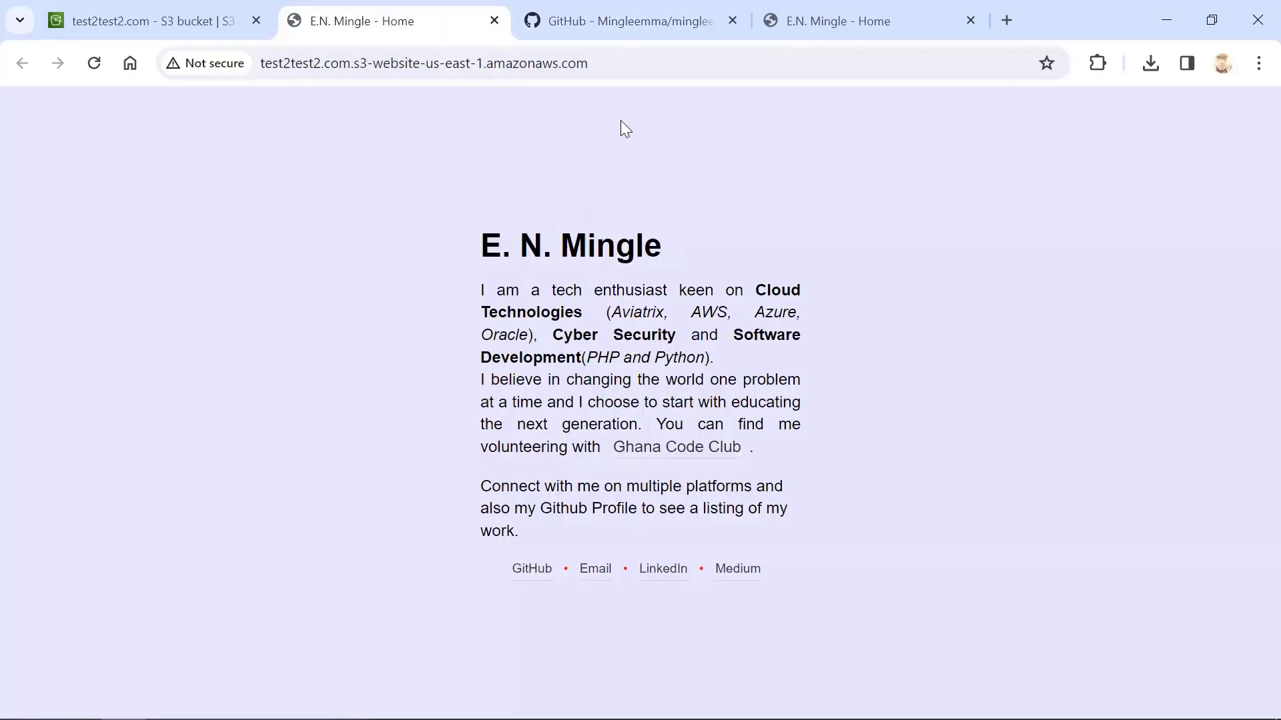
{"action": "left_click", "coordinate": [619, 61]}
{"action": "left_click", "coordinate": [620, 62]}
{"action": "type", "text": "/"}
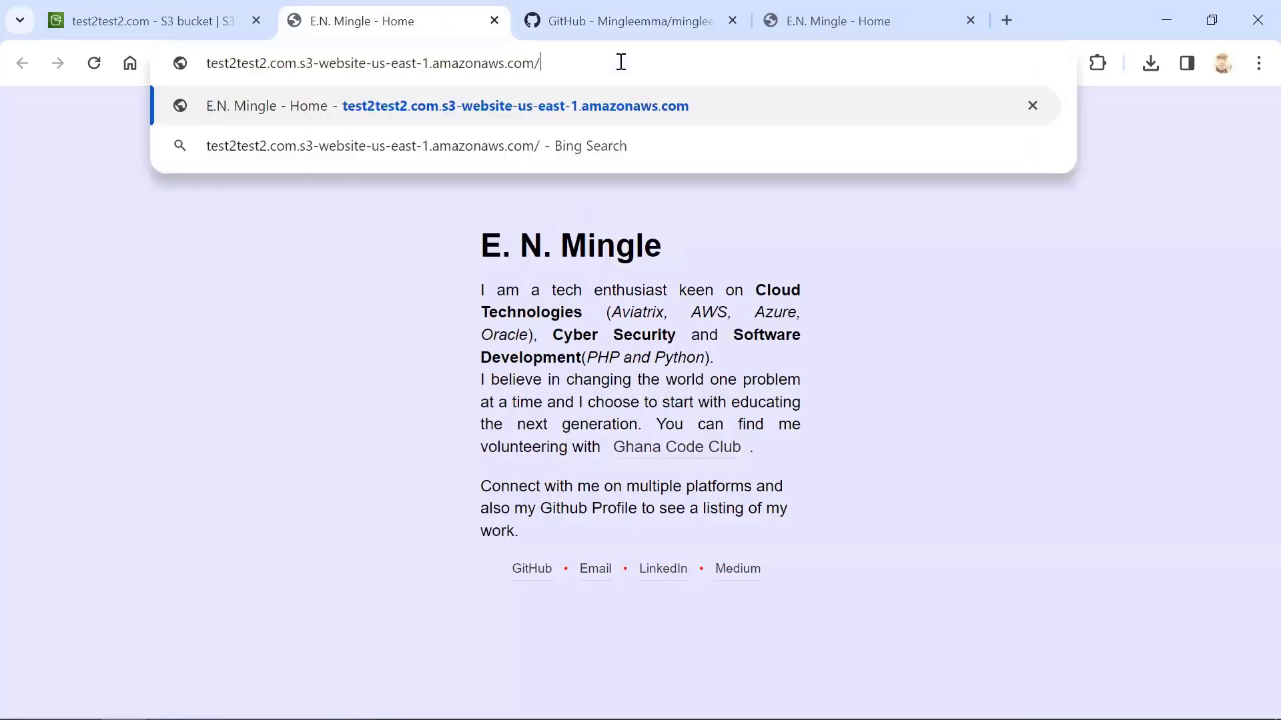
{"action": "type", "text": "portfolio.hm"}
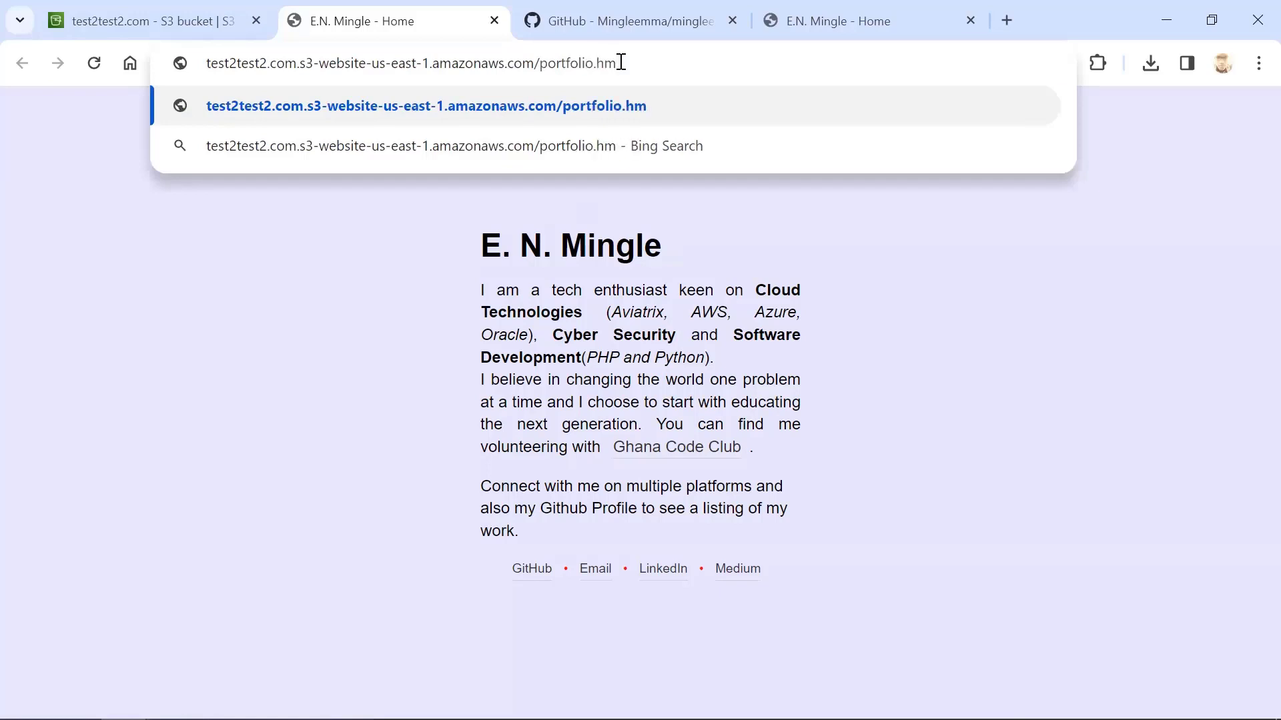
{"action": "key", "text": "BackSpace"}
{"action": "type", "text": "tml"}
{"action": "key", "text": "Return"}
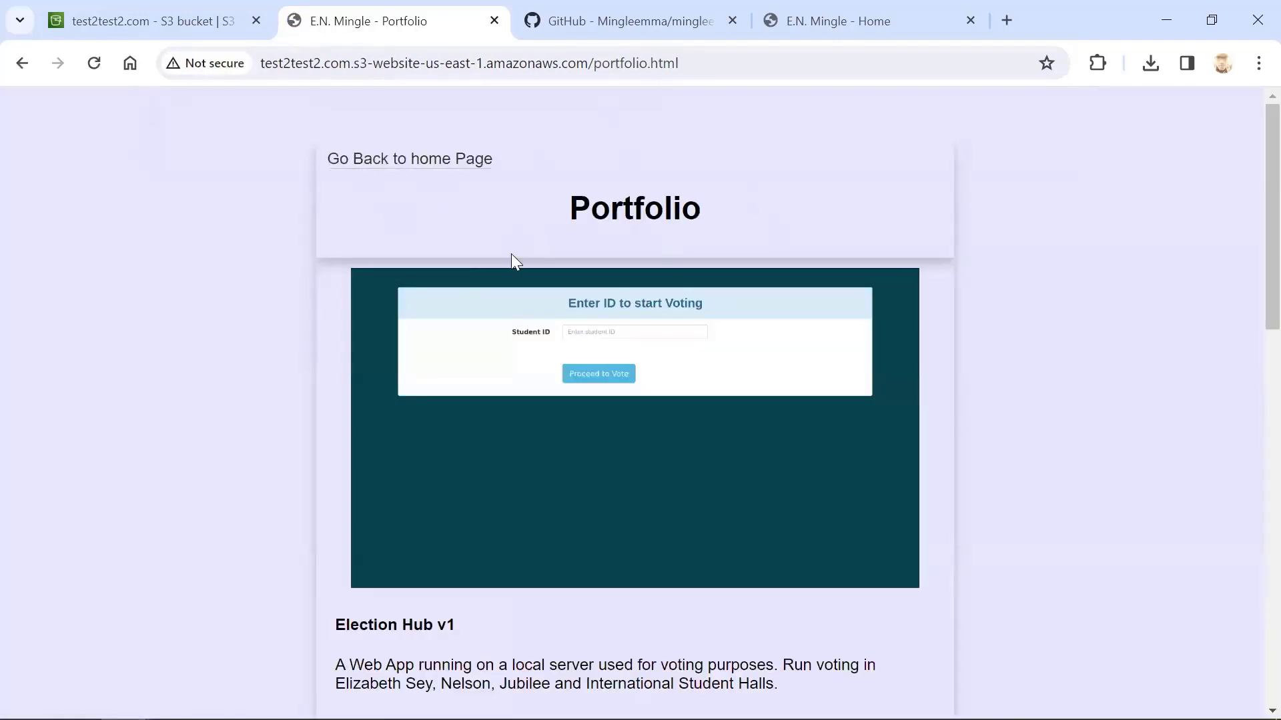
Look through the whole portfolio page and return to the site's home page through its link
{"action": "scroll", "coordinate": [511, 257], "scroll_direction": "down", "scroll_amount": 12}
{"action": "scroll", "coordinate": [511, 257], "scroll_direction": "down", "scroll_amount": 2}
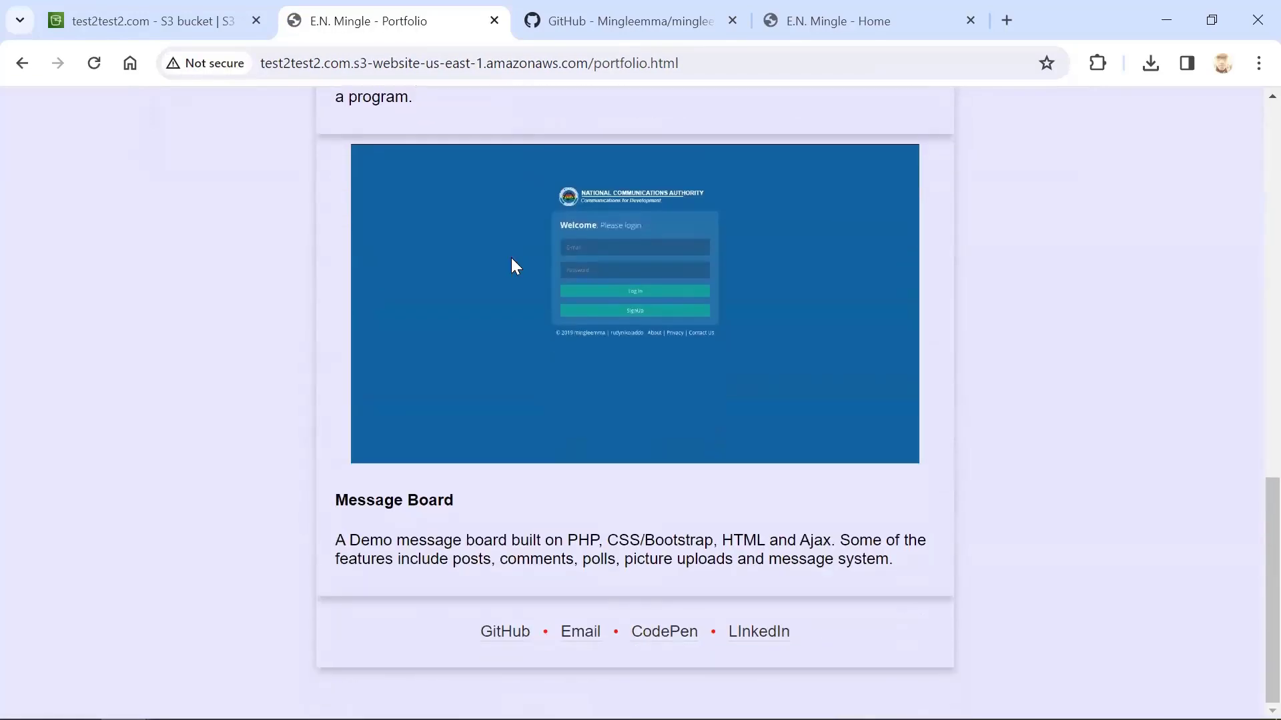
{"action": "scroll", "coordinate": [511, 257], "scroll_direction": "up", "scroll_amount": 3}
{"action": "scroll", "coordinate": [511, 258], "scroll_direction": "down", "scroll_amount": 3}
{"action": "scroll", "coordinate": [513, 260], "scroll_direction": "up", "scroll_amount": 3}
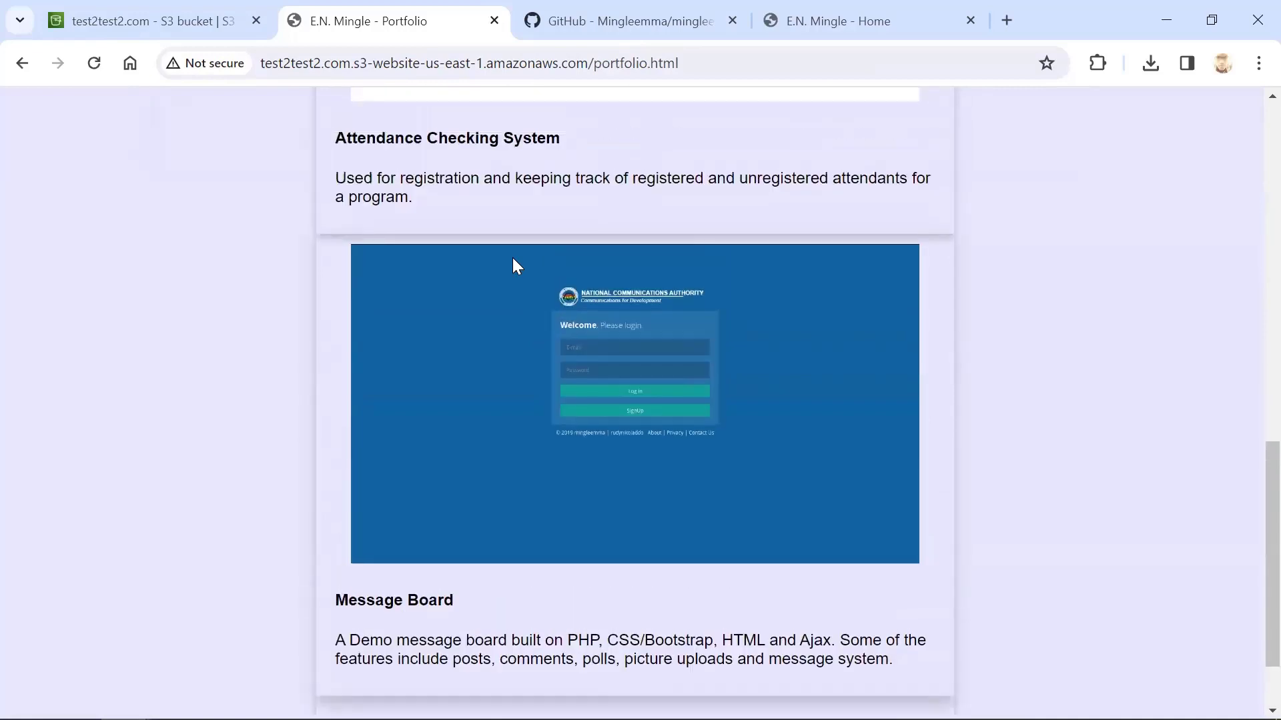
{"action": "scroll", "coordinate": [513, 260], "scroll_direction": "up", "scroll_amount": 3}
{"action": "scroll", "coordinate": [513, 264], "scroll_direction": "up", "scroll_amount": 10}
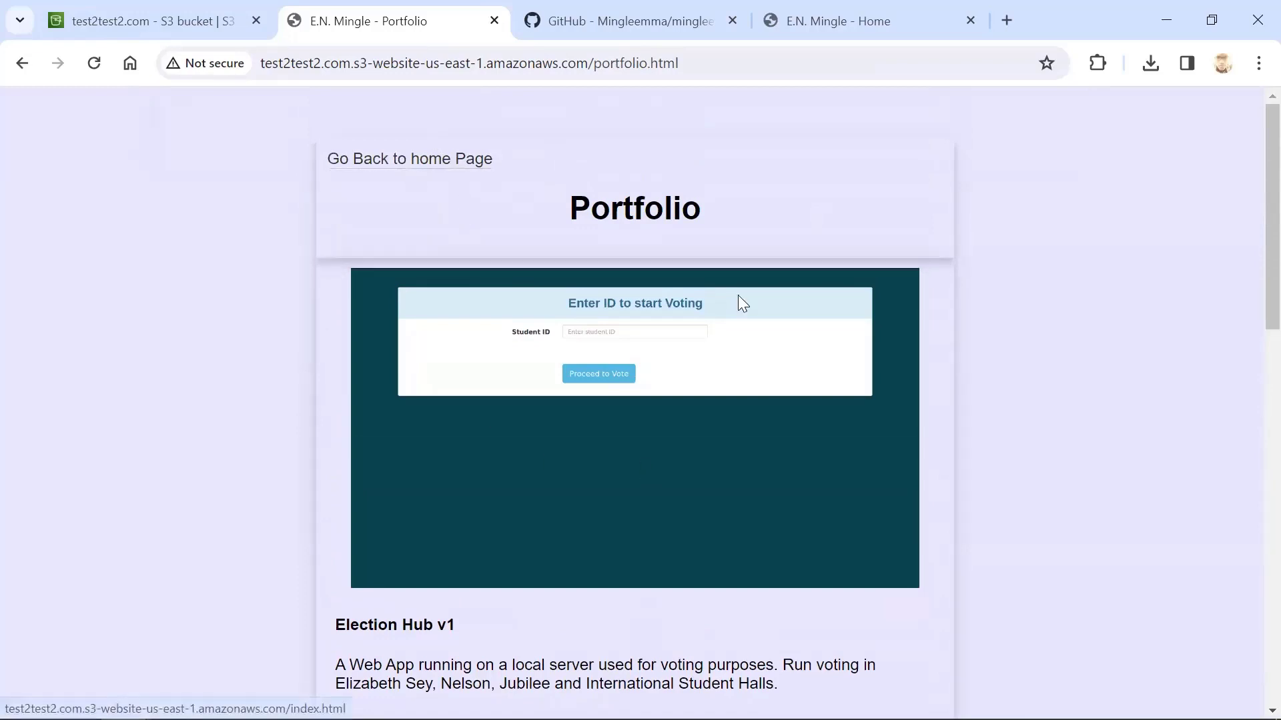
{"action": "left_click", "coordinate": [400, 158]}
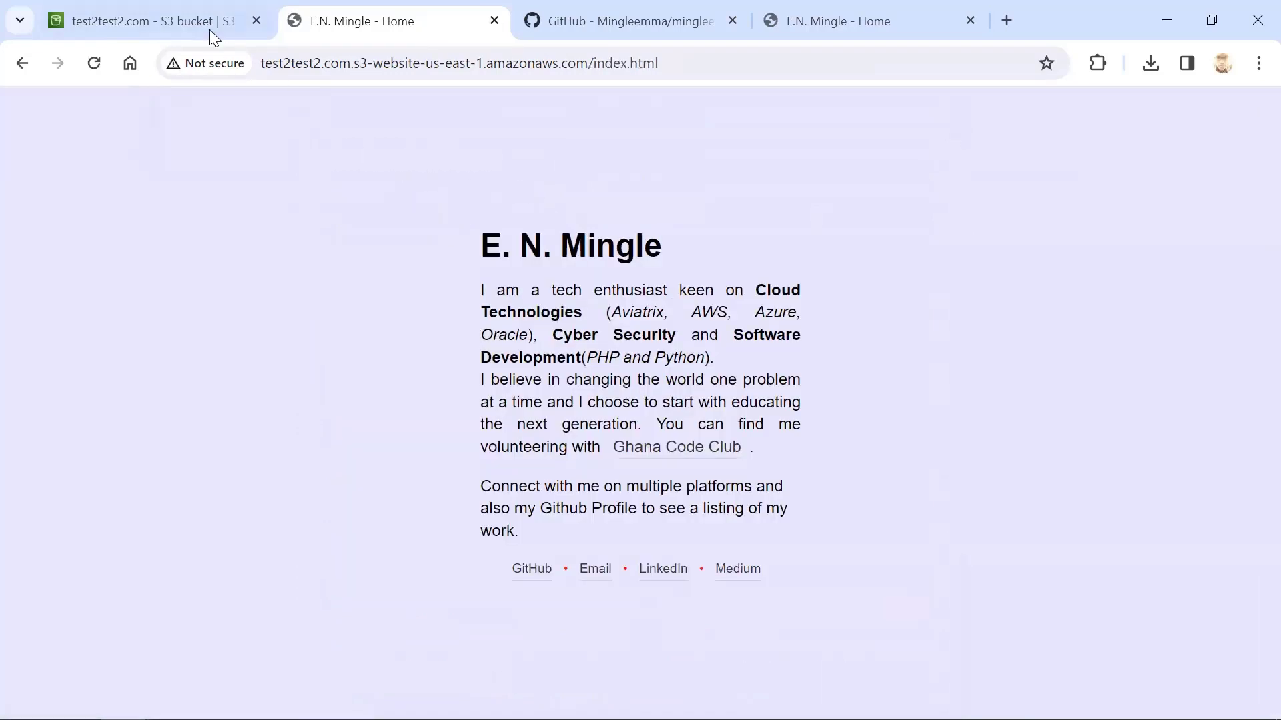
Switch the AWS console to EC2 and open the launch form for a new instance from the running instances list
{"action": "left_click", "coordinate": [209, 30]}
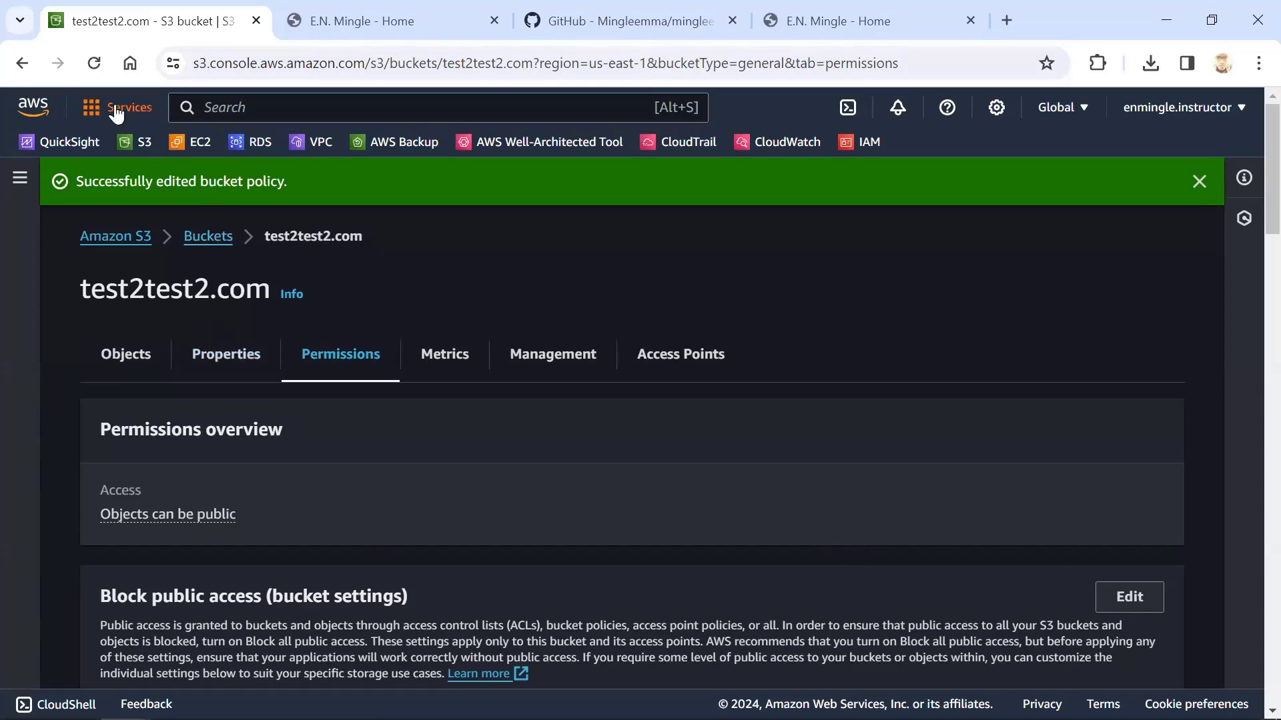
{"action": "left_click", "coordinate": [199, 152]}
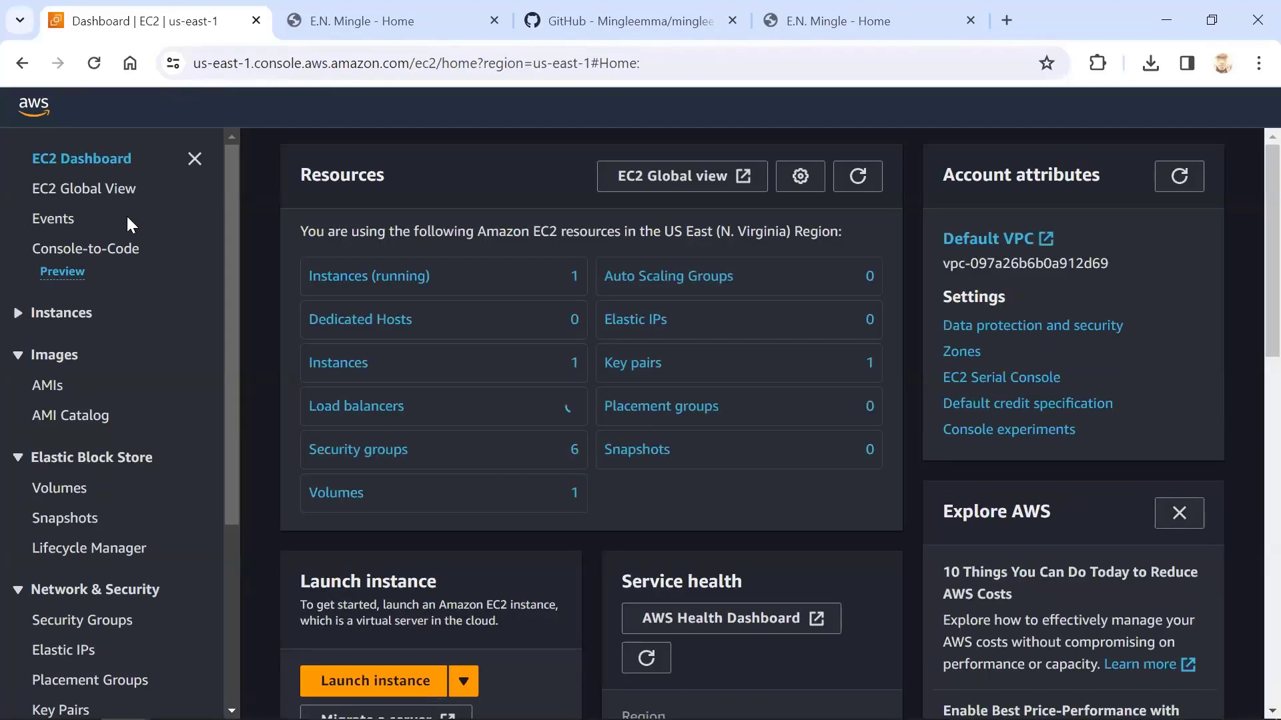
{"action": "scroll", "coordinate": [507, 367], "scroll_direction": "down", "scroll_amount": 3}
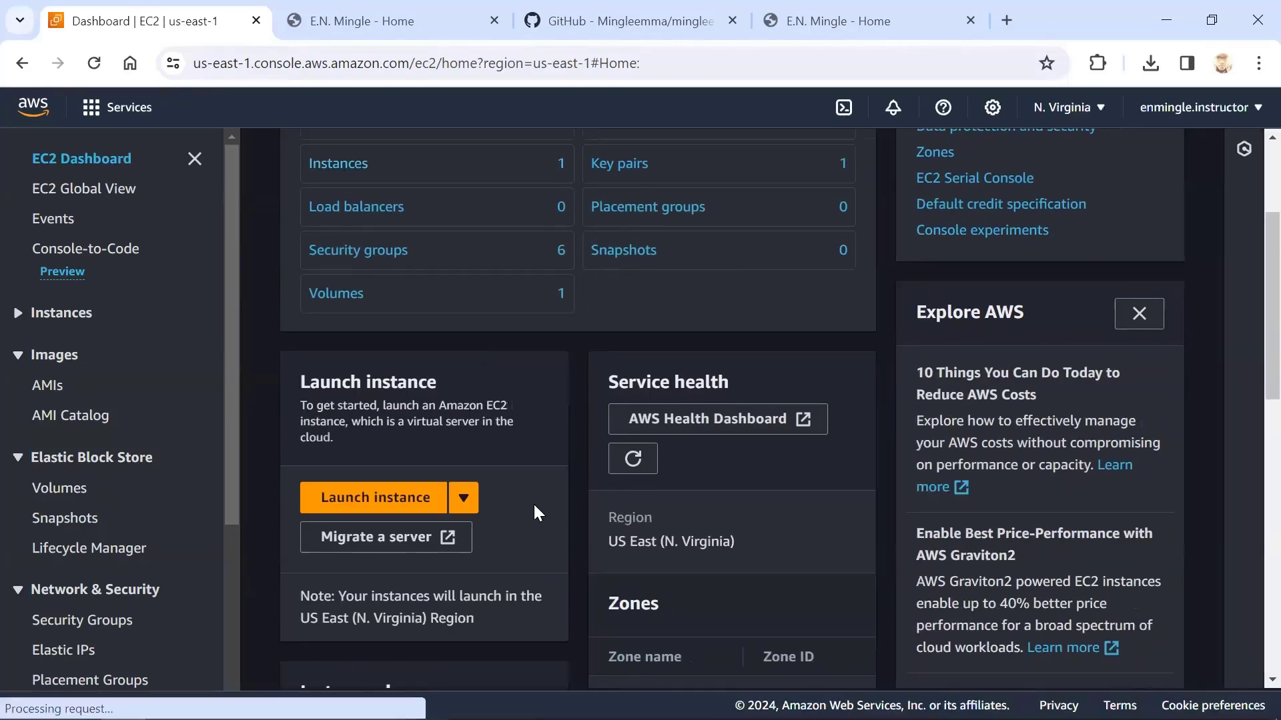
{"action": "scroll", "coordinate": [471, 494], "scroll_direction": "up", "scroll_amount": 1}
{"action": "scroll", "coordinate": [404, 547], "scroll_direction": "down", "scroll_amount": 3}
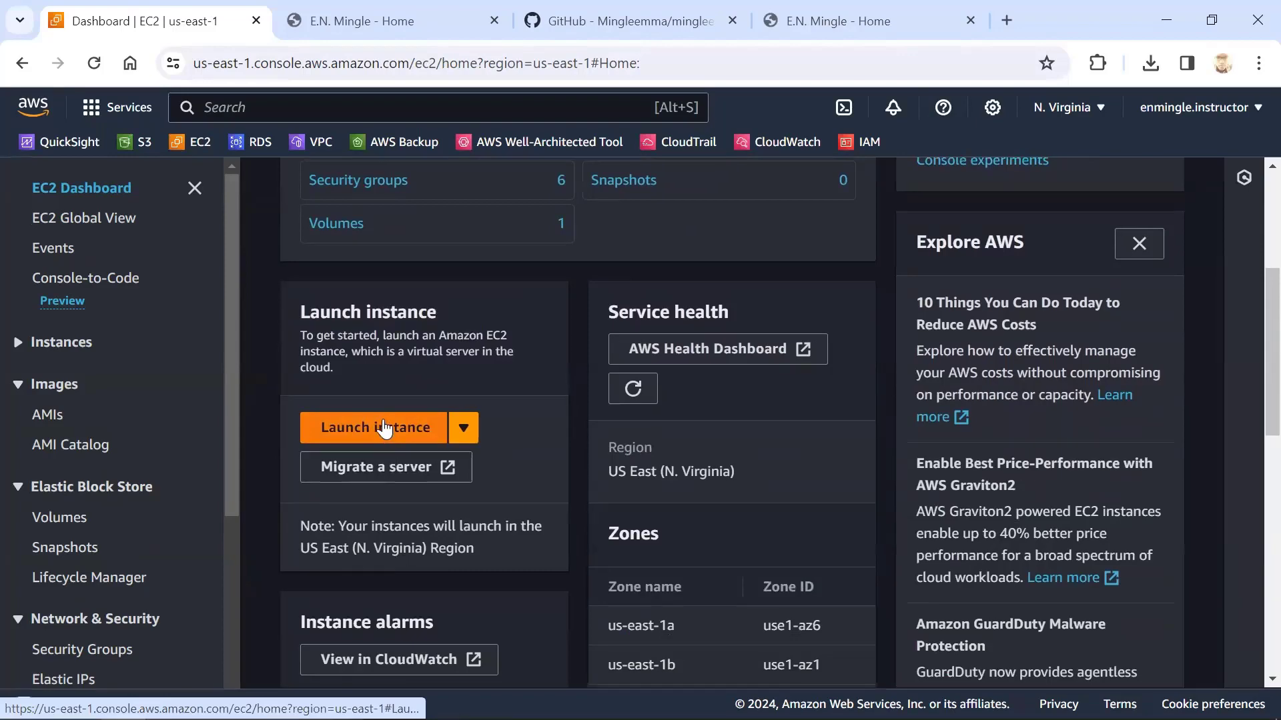
{"action": "scroll", "coordinate": [387, 430], "scroll_direction": "up", "scroll_amount": 5}
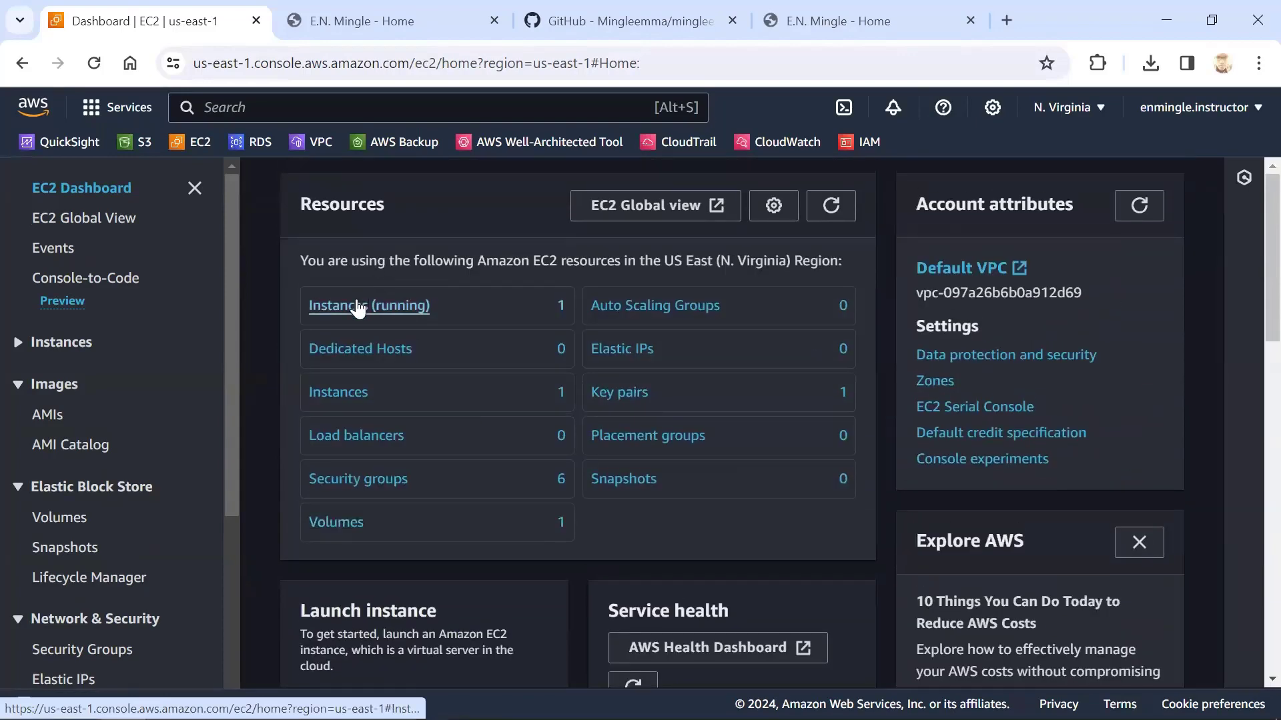
{"action": "left_click", "coordinate": [358, 307]}
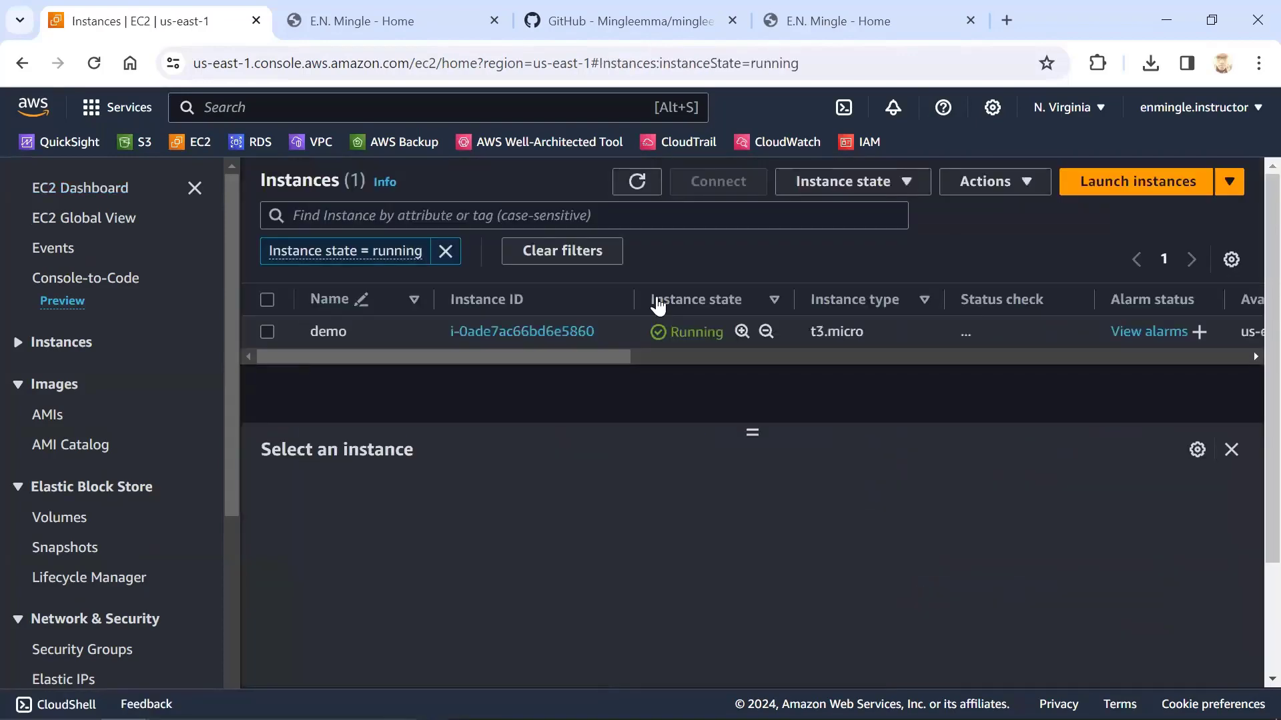
{"action": "left_click", "coordinate": [1120, 186]}
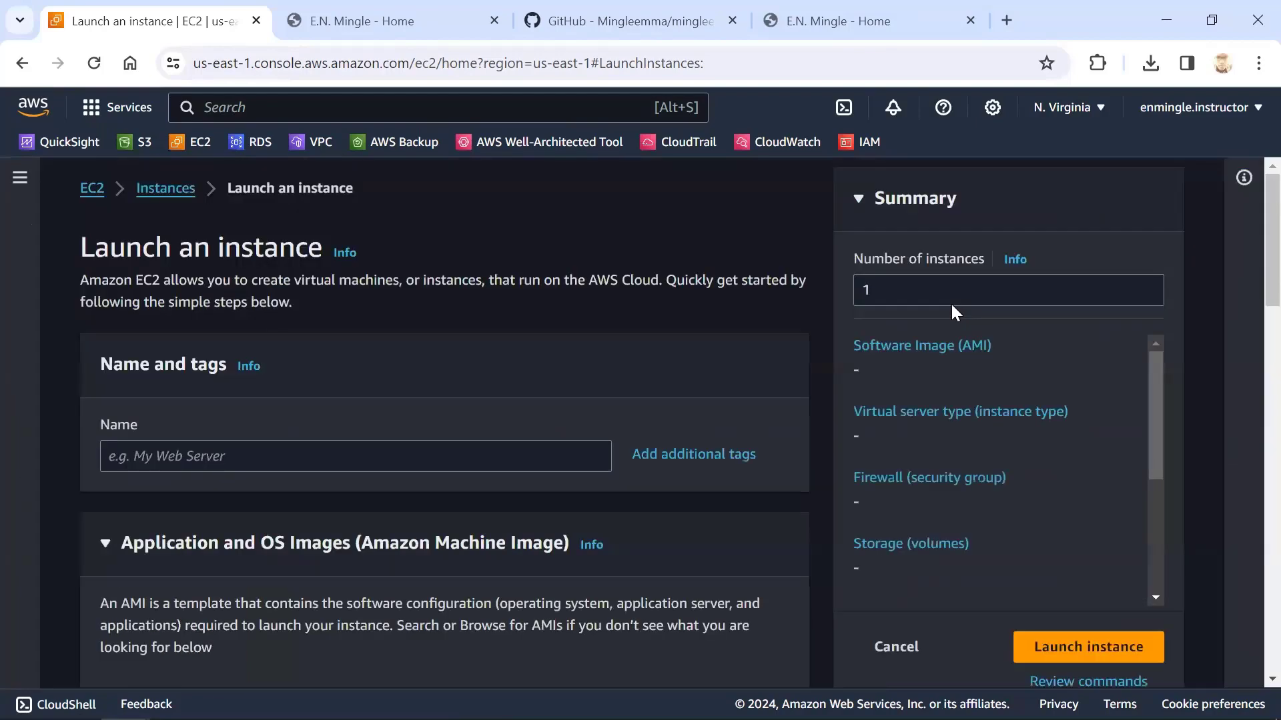
Name the new EC2 instance test2test2.com
{"action": "left_click", "coordinate": [191, 448]}
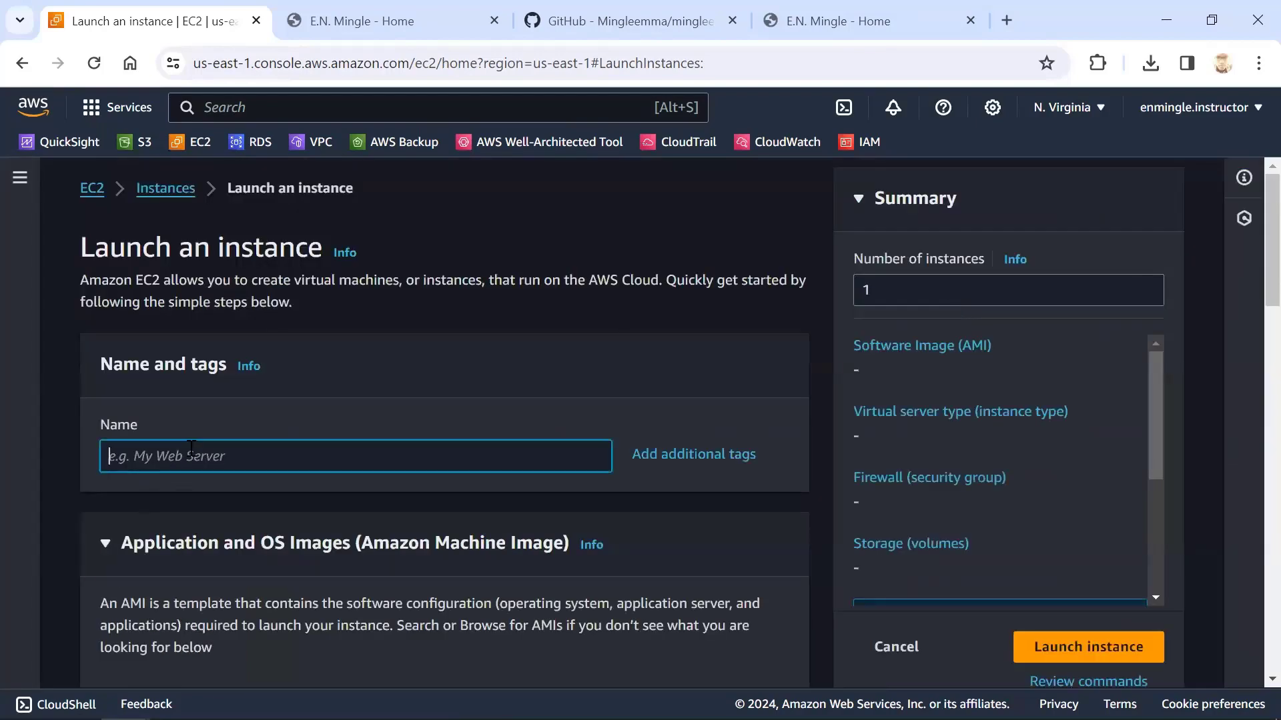
{"action": "type", "text": "test"}
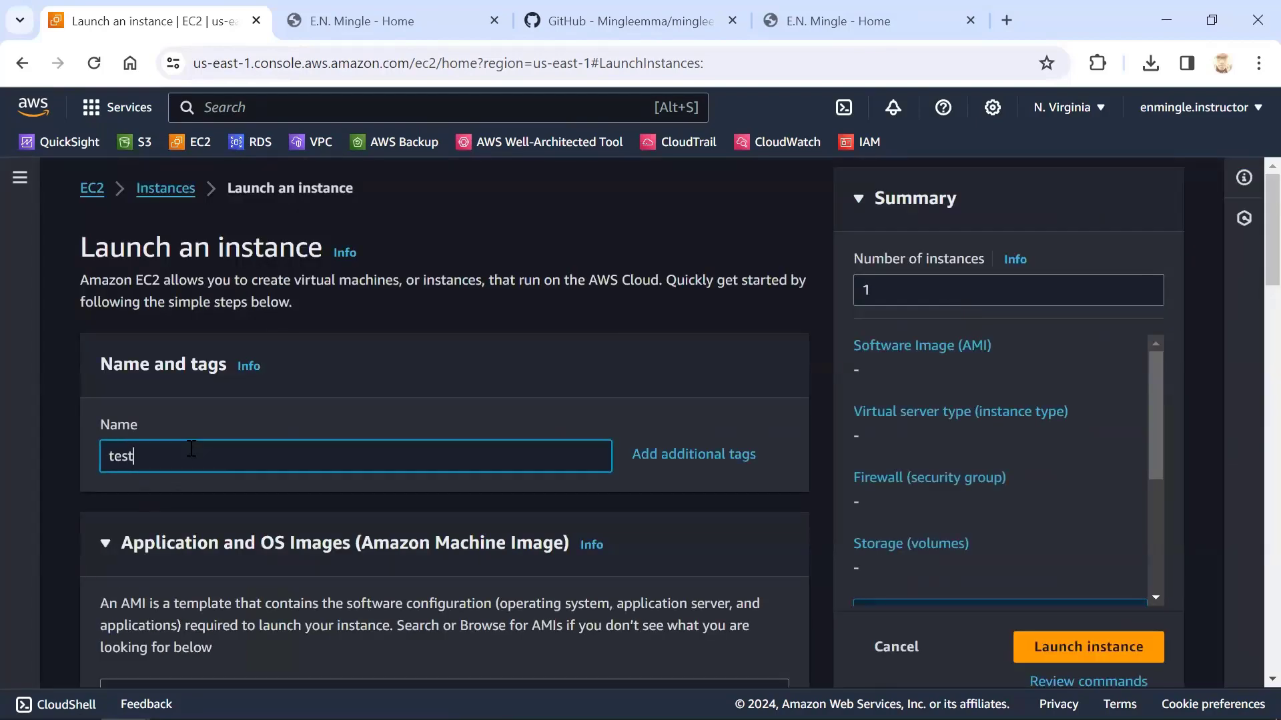
{"action": "type", "text": "2"}
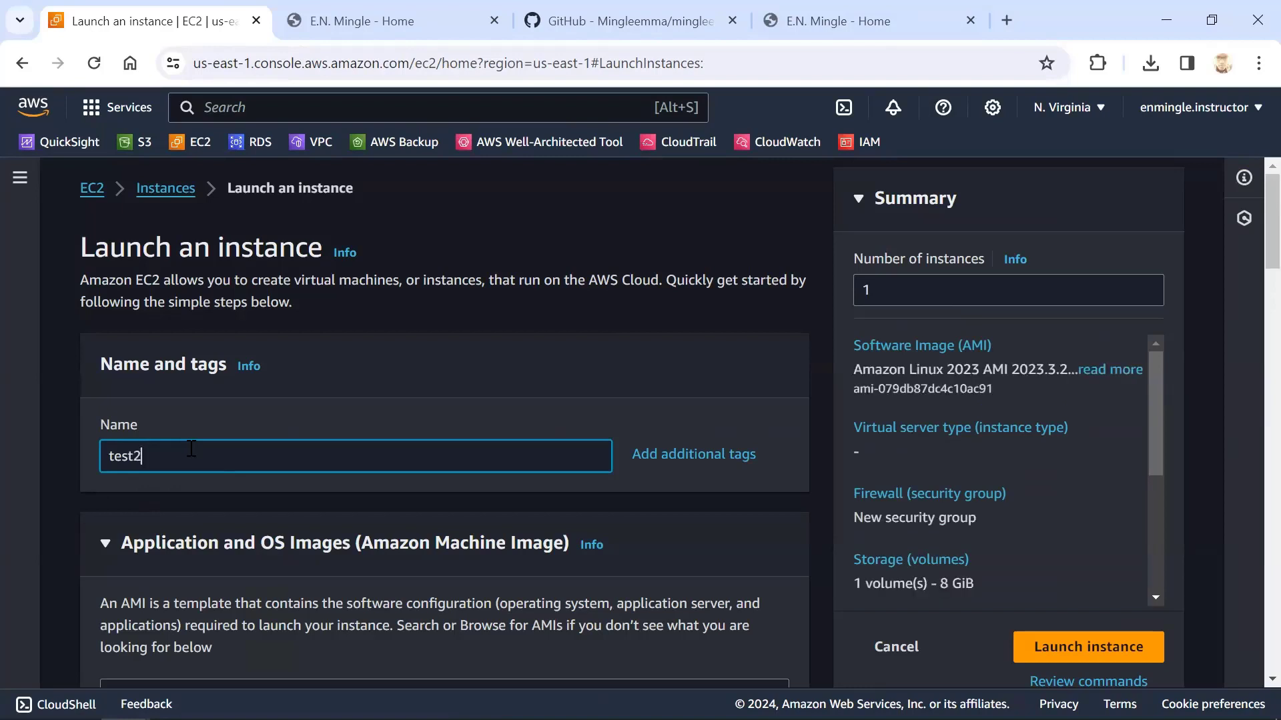
{"action": "type", "text": "test2.com"}
{"action": "key", "text": "BackSpace"}
Review the Amazon Linux 2023 image settings and set the instance type to t3.micro
{"action": "scroll", "coordinate": [161, 474], "scroll_direction": "down", "scroll_amount": 3}
{"action": "scroll", "coordinate": [220, 451], "scroll_direction": "down", "scroll_amount": 3}
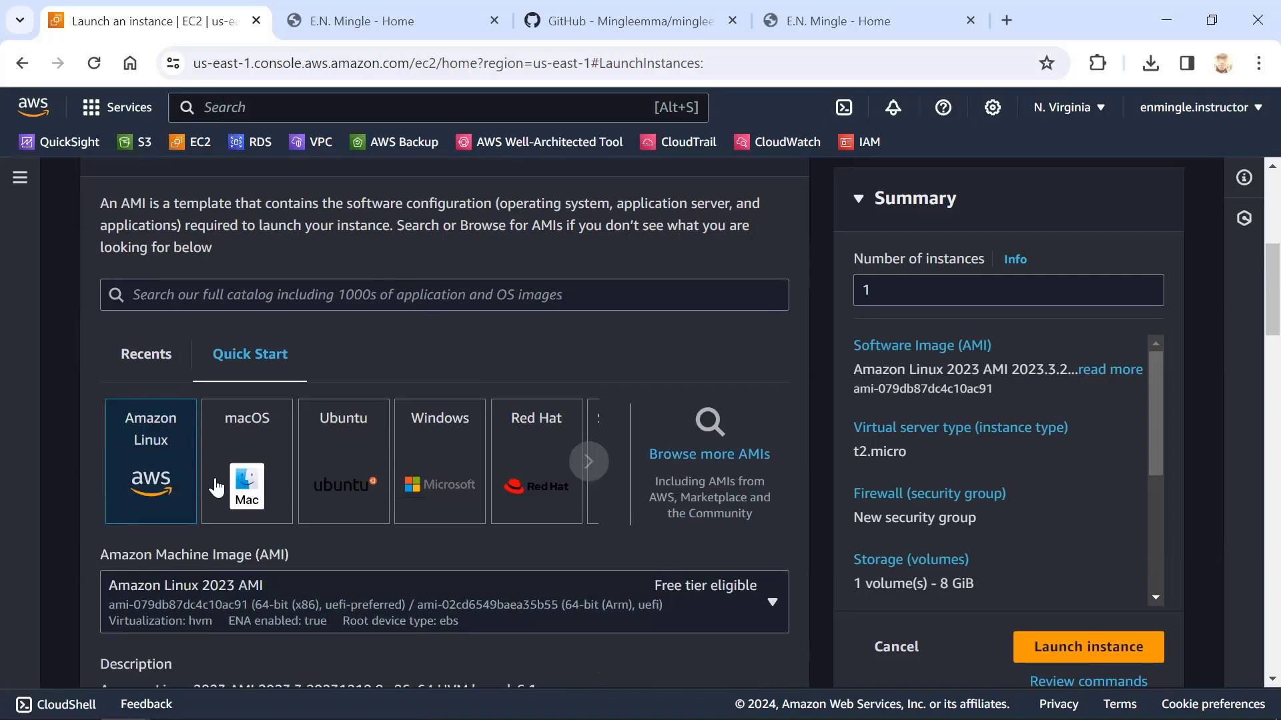
{"action": "scroll", "coordinate": [127, 516], "scroll_direction": "down", "scroll_amount": 7}
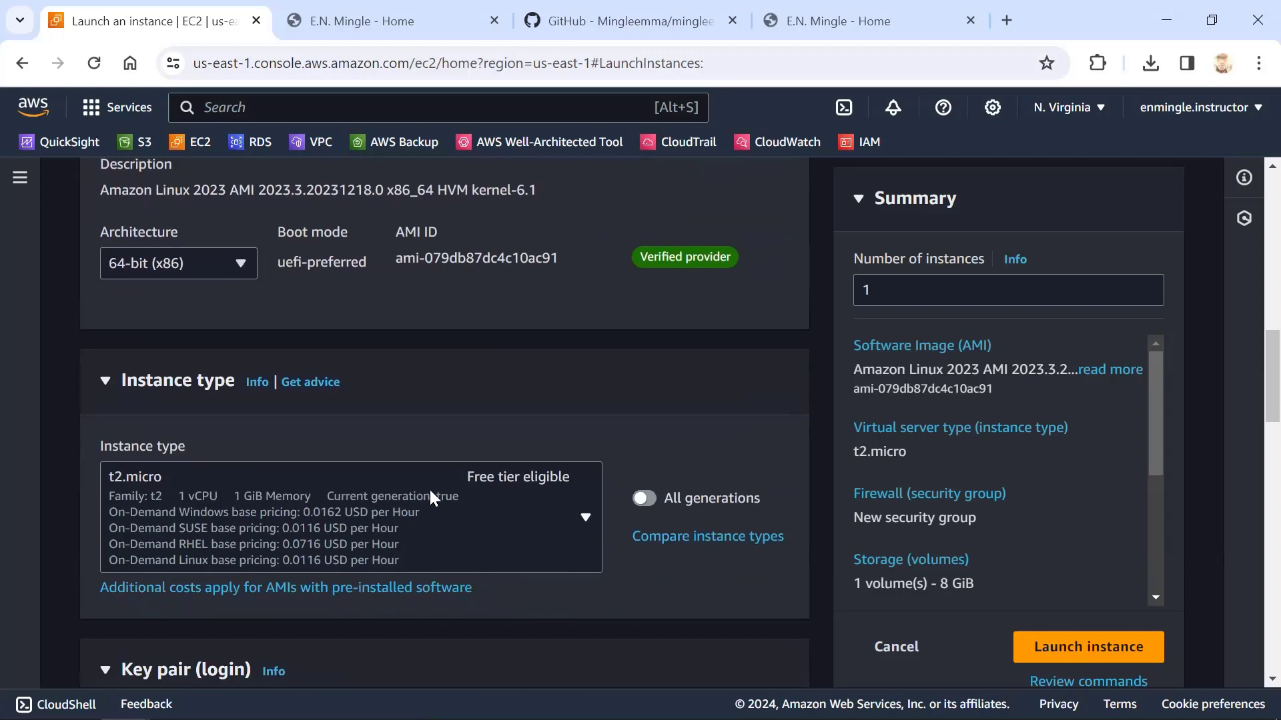
{"action": "scroll", "coordinate": [133, 389], "scroll_direction": "down", "scroll_amount": 3}
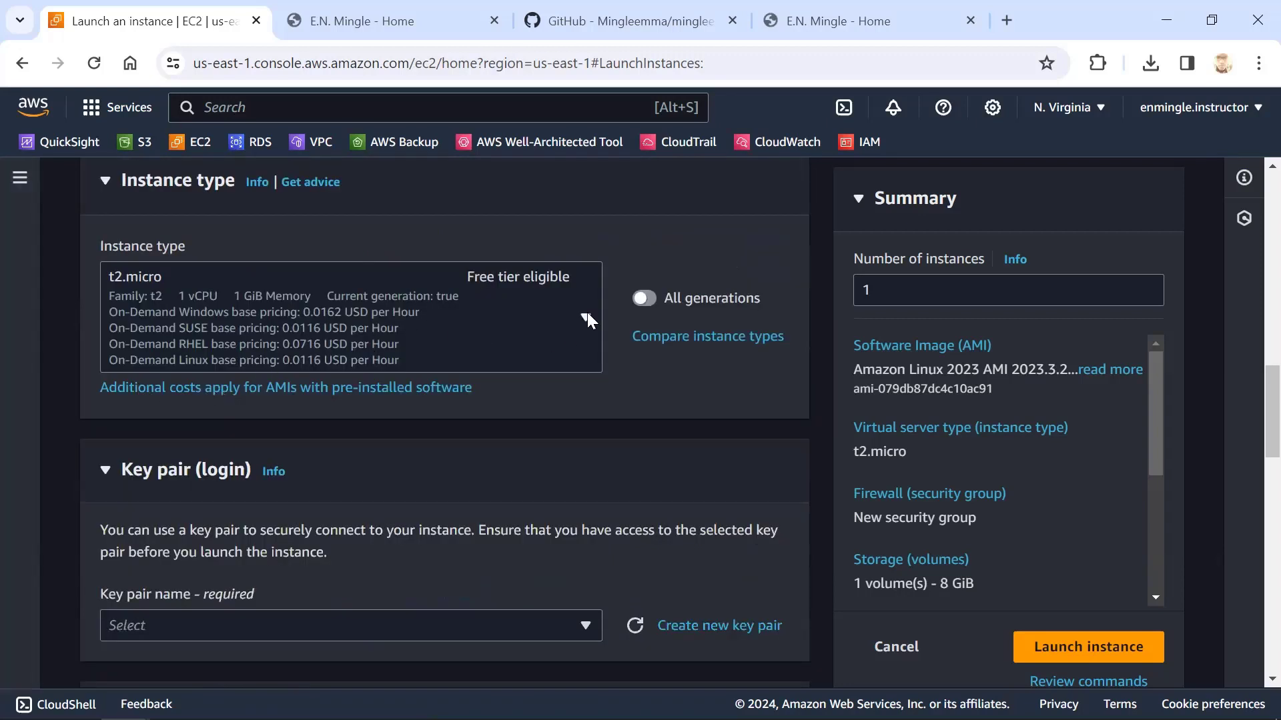
{"action": "scroll", "coordinate": [515, 364], "scroll_direction": "up", "scroll_amount": 2}
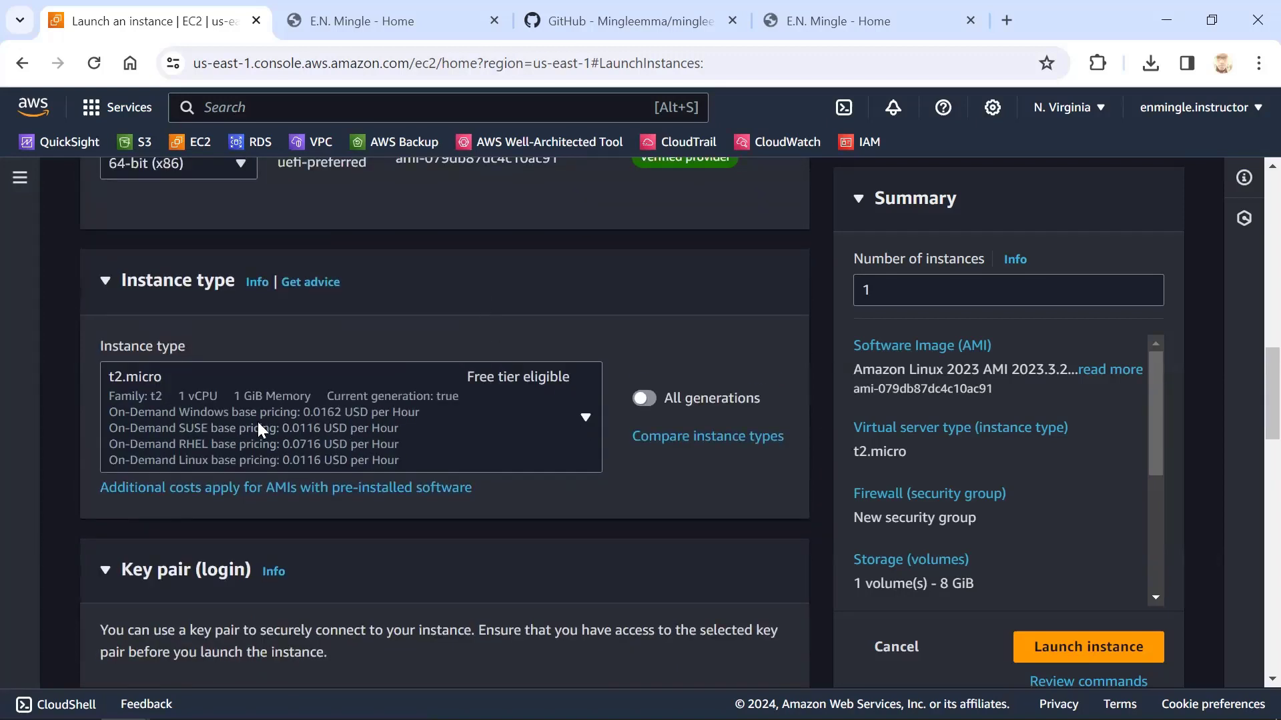
{"action": "scroll", "coordinate": [596, 486], "scroll_direction": "up", "scroll_amount": 6}
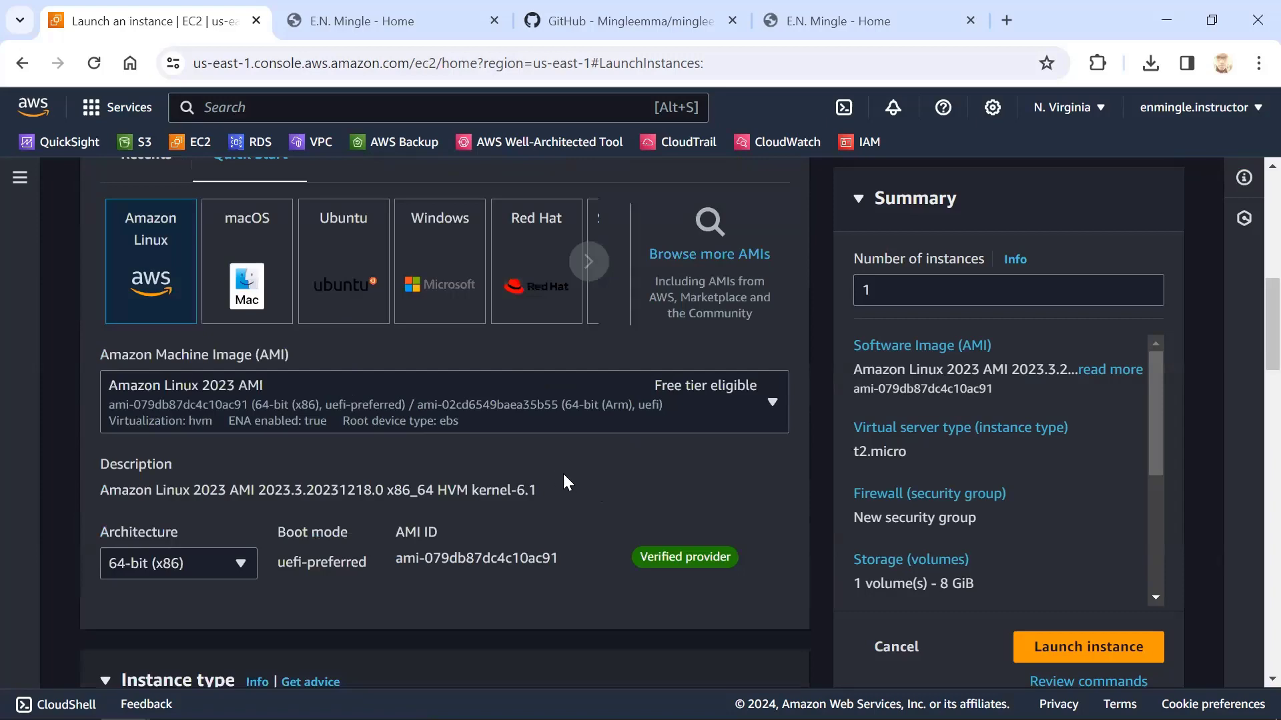
{"action": "scroll", "coordinate": [563, 471], "scroll_direction": "down", "scroll_amount": 5}
{"action": "scroll", "coordinate": [466, 494], "scroll_direction": "down", "scroll_amount": 3}
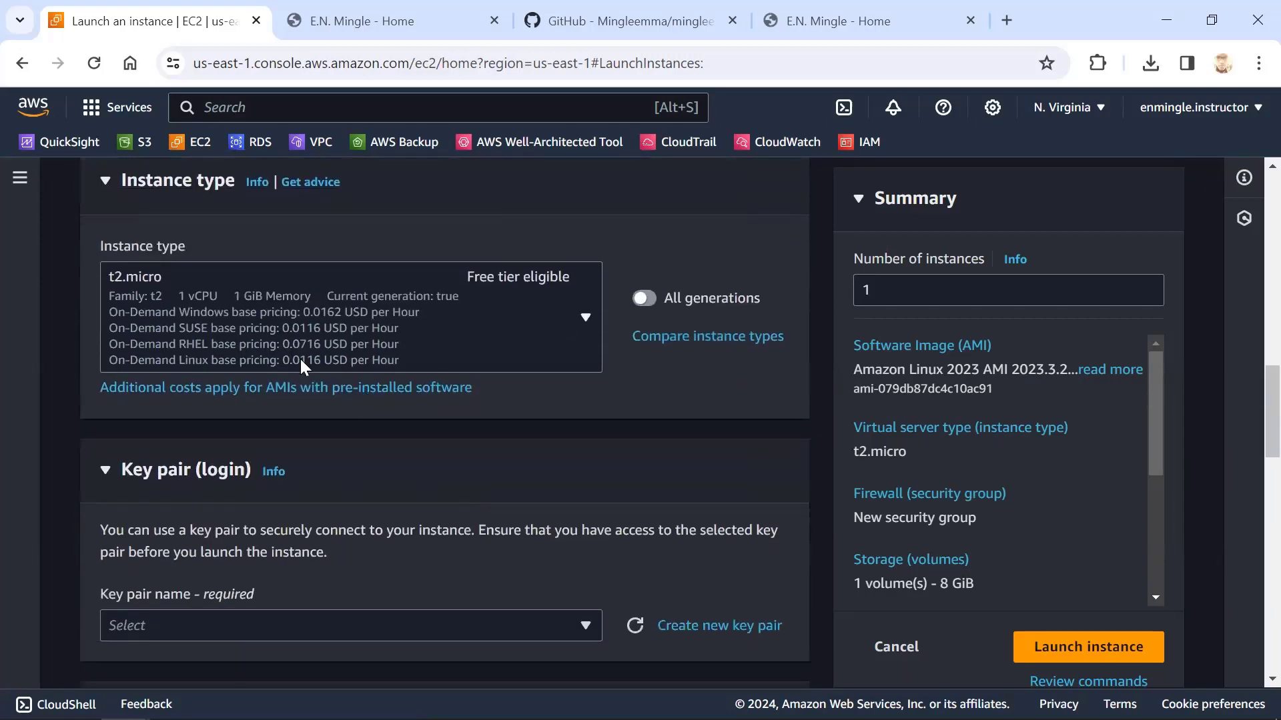
{"action": "left_click", "coordinate": [311, 317]}
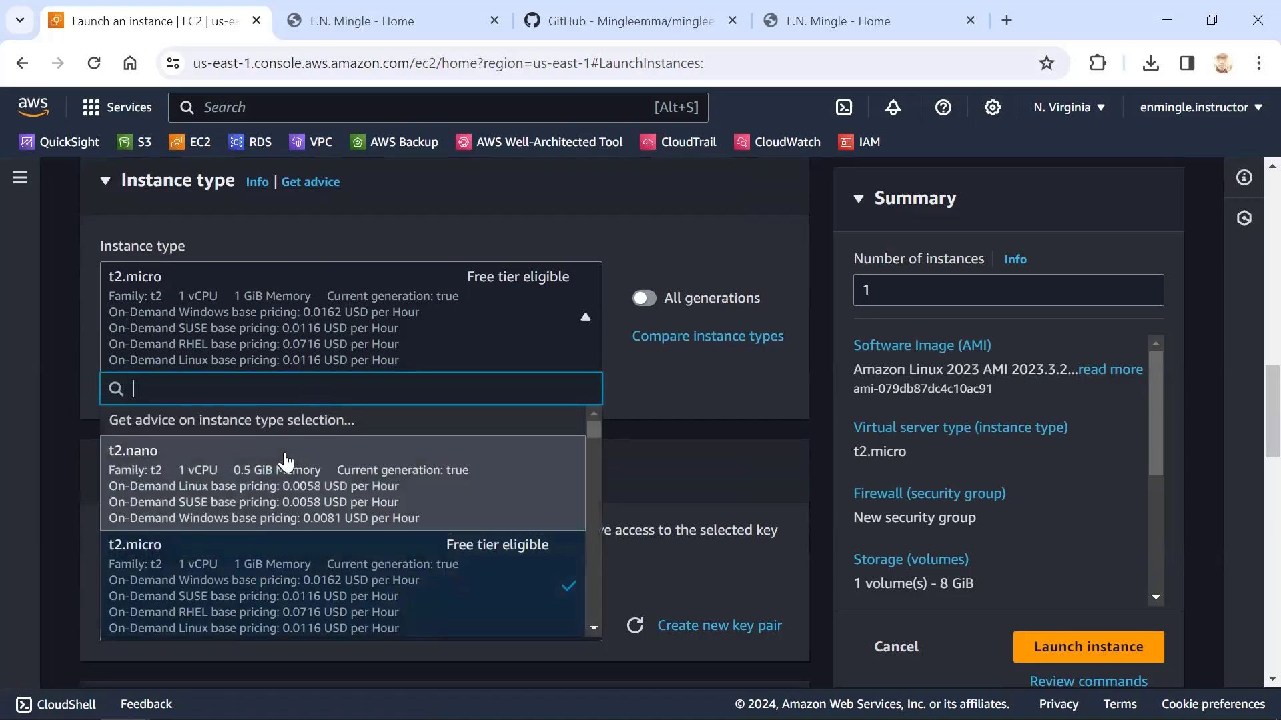
{"action": "type", "text": "t3"}
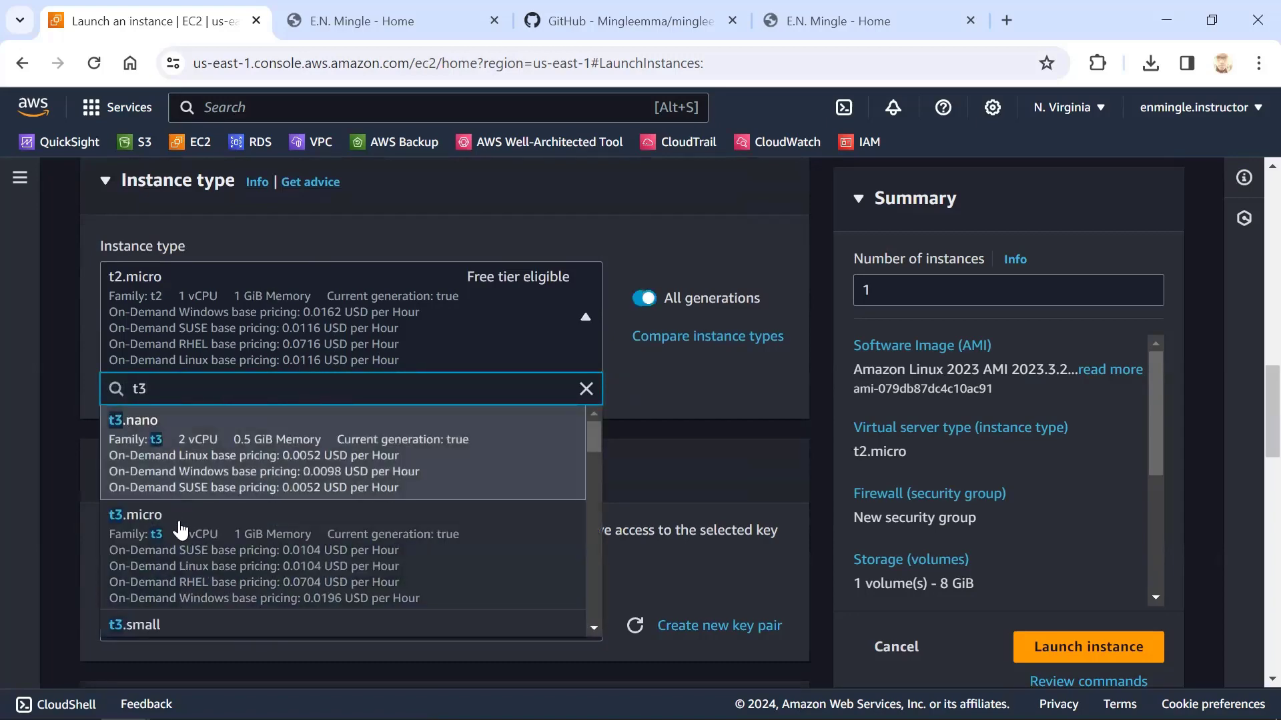
{"action": "left_click", "coordinate": [189, 544]}
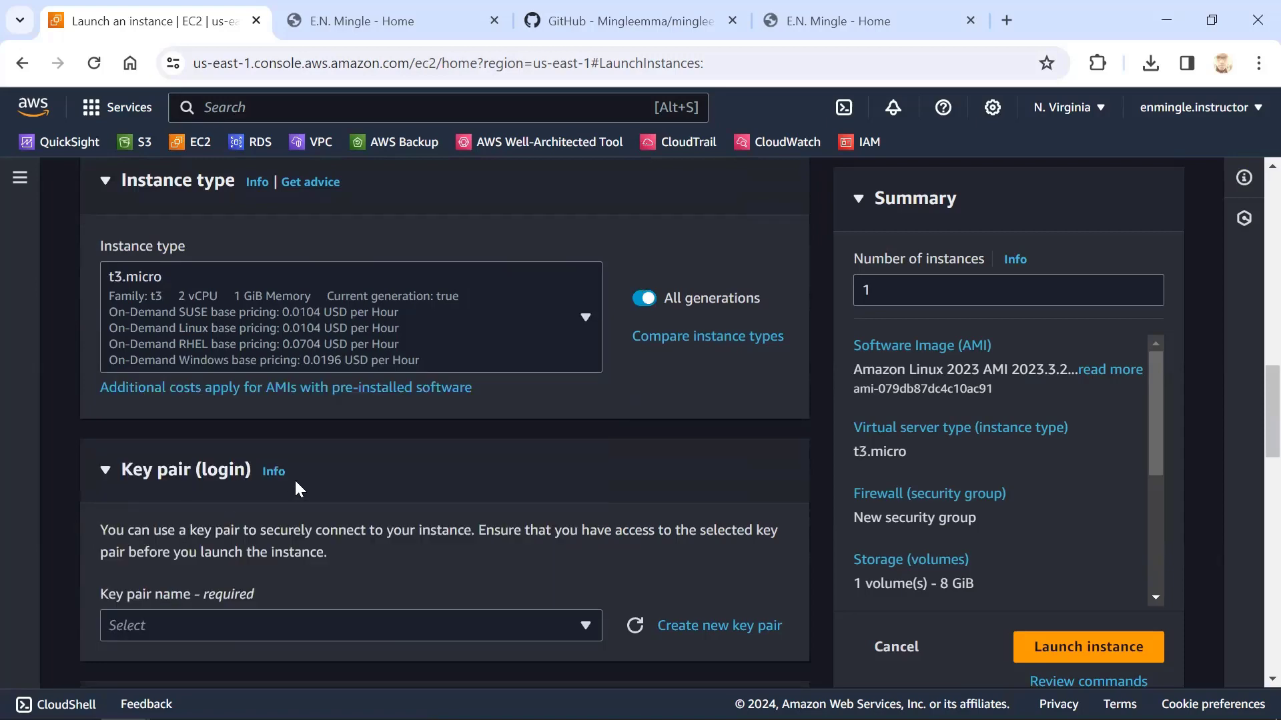
Set the key pair option to proceed without a key pair
{"action": "scroll", "coordinate": [294, 478], "scroll_direction": "down", "scroll_amount": 3}
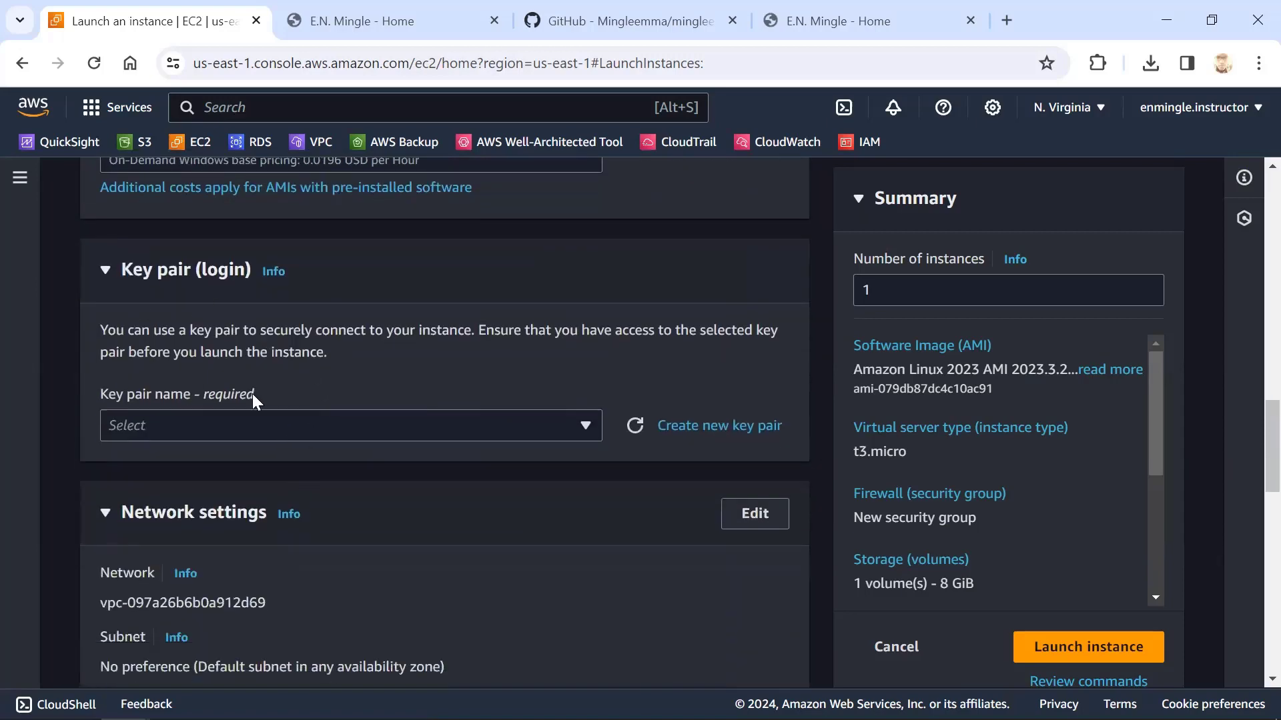
{"action": "left_click", "coordinate": [348, 422]}
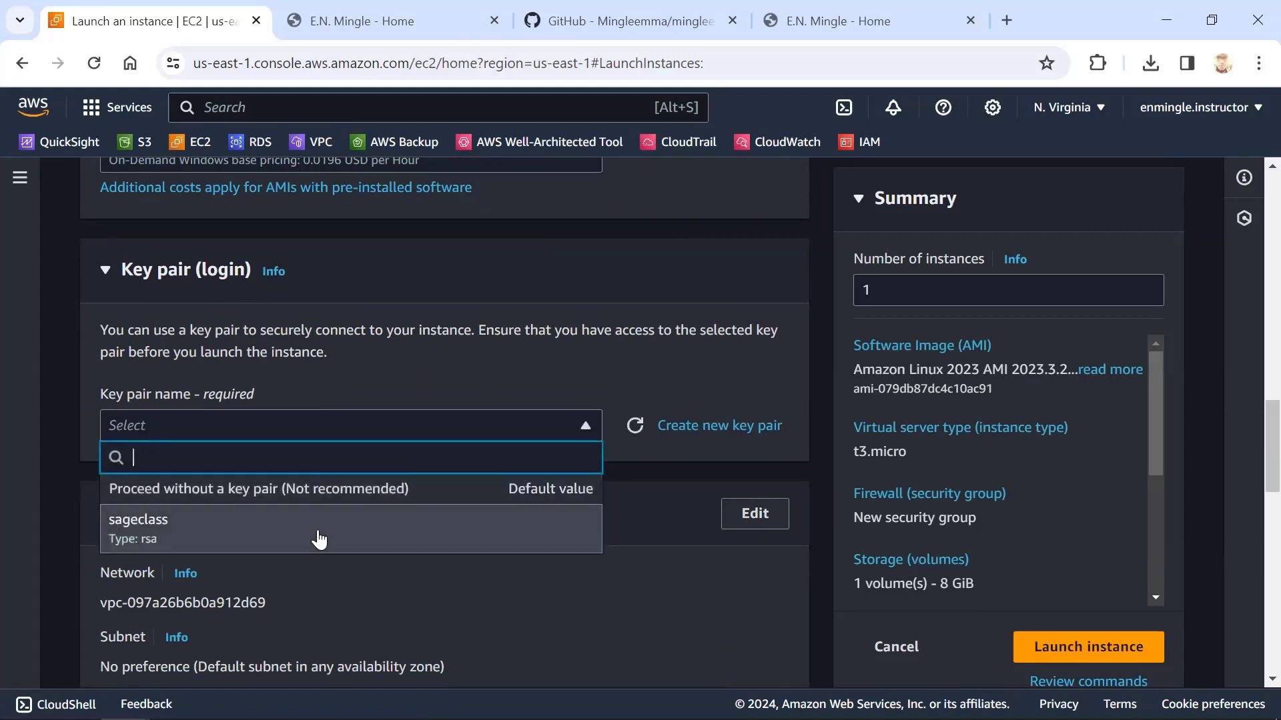
{"action": "left_click", "coordinate": [316, 491]}
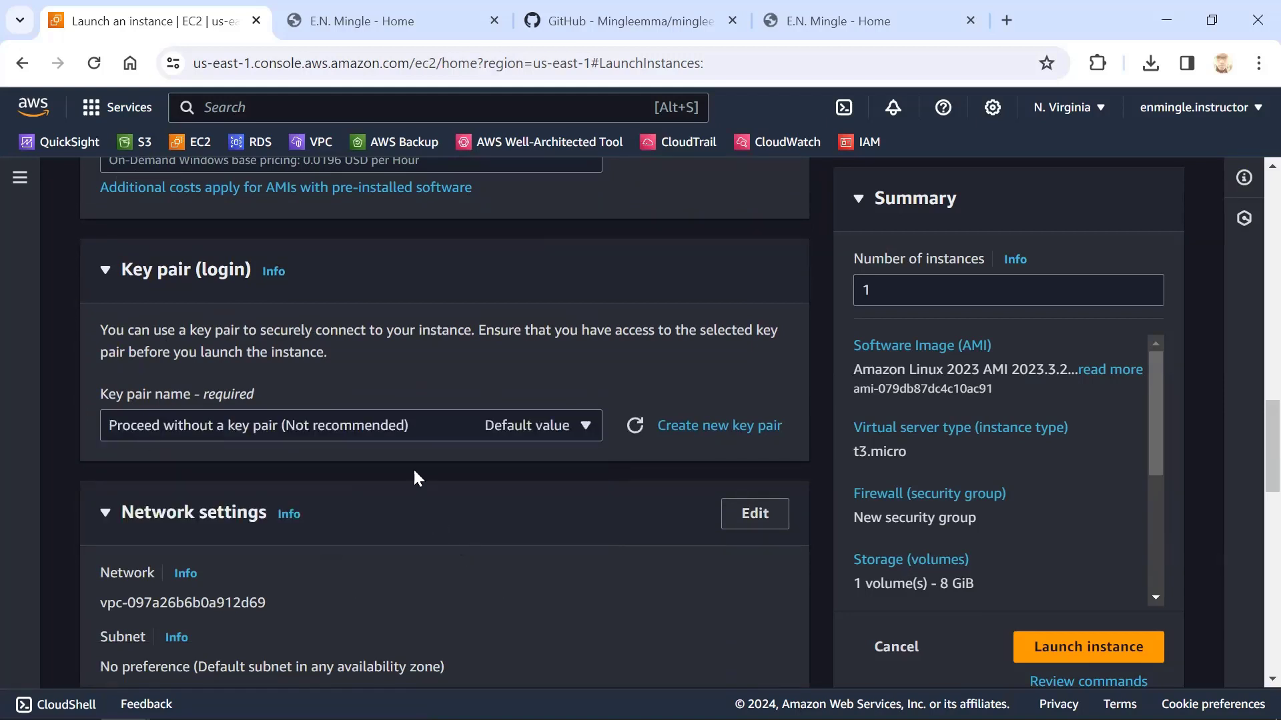
Allow HTTP traffic from the internet in the new security group of the network settings
{"action": "scroll", "coordinate": [455, 446], "scroll_direction": "down", "scroll_amount": 2}
{"action": "scroll", "coordinate": [219, 447], "scroll_direction": "down", "scroll_amount": 3}
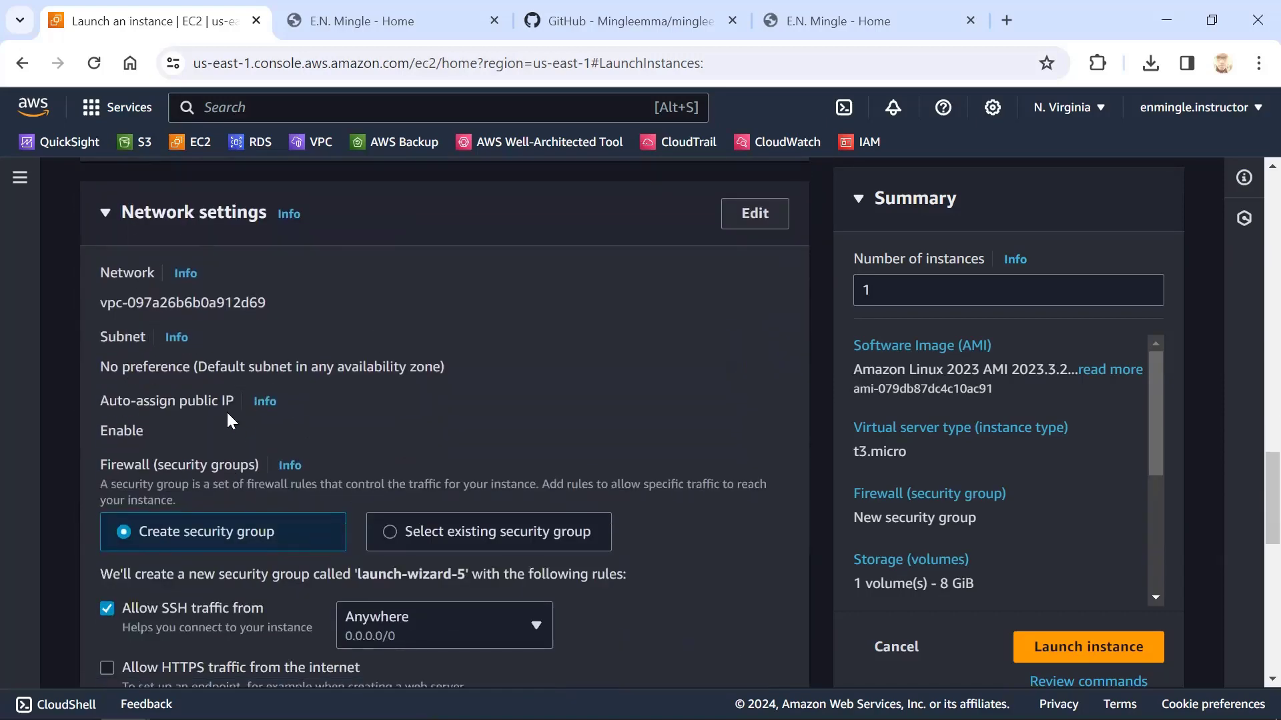
{"action": "scroll", "coordinate": [220, 421], "scroll_direction": "down", "scroll_amount": 2}
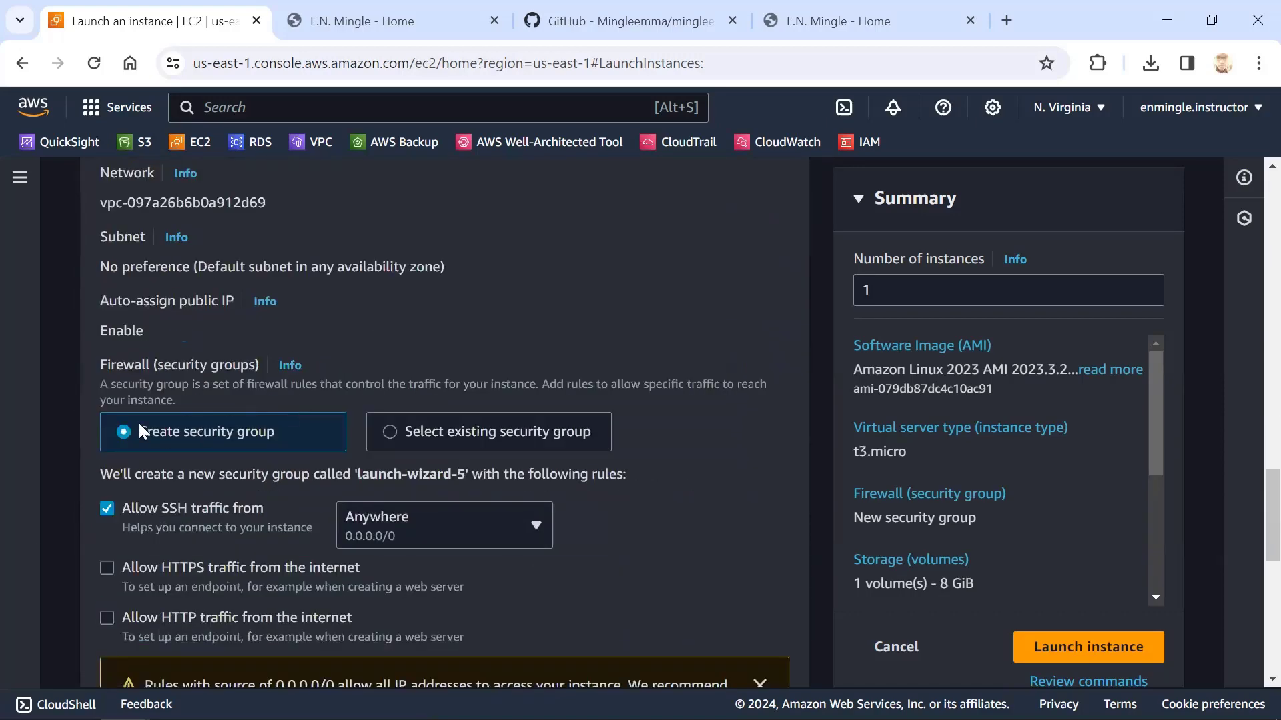
{"action": "scroll", "coordinate": [220, 432], "scroll_direction": "down", "scroll_amount": 1}
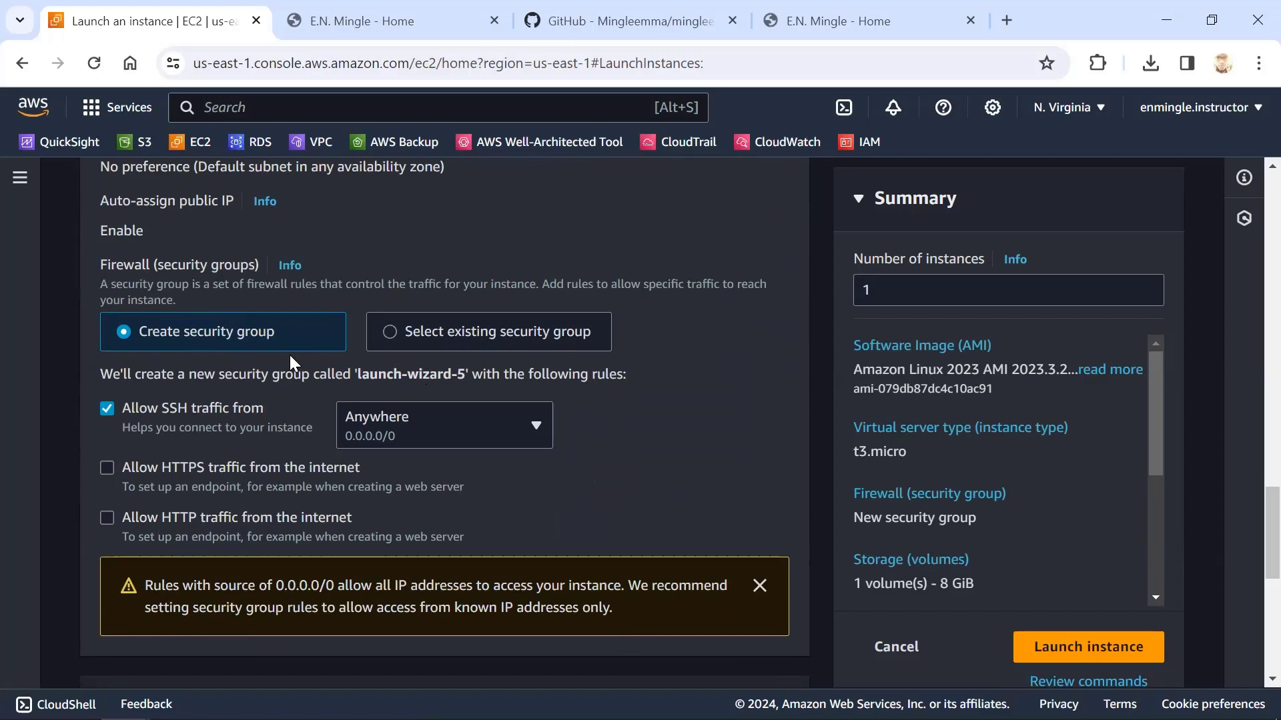
{"action": "scroll", "coordinate": [281, 459], "scroll_direction": "down", "scroll_amount": 1}
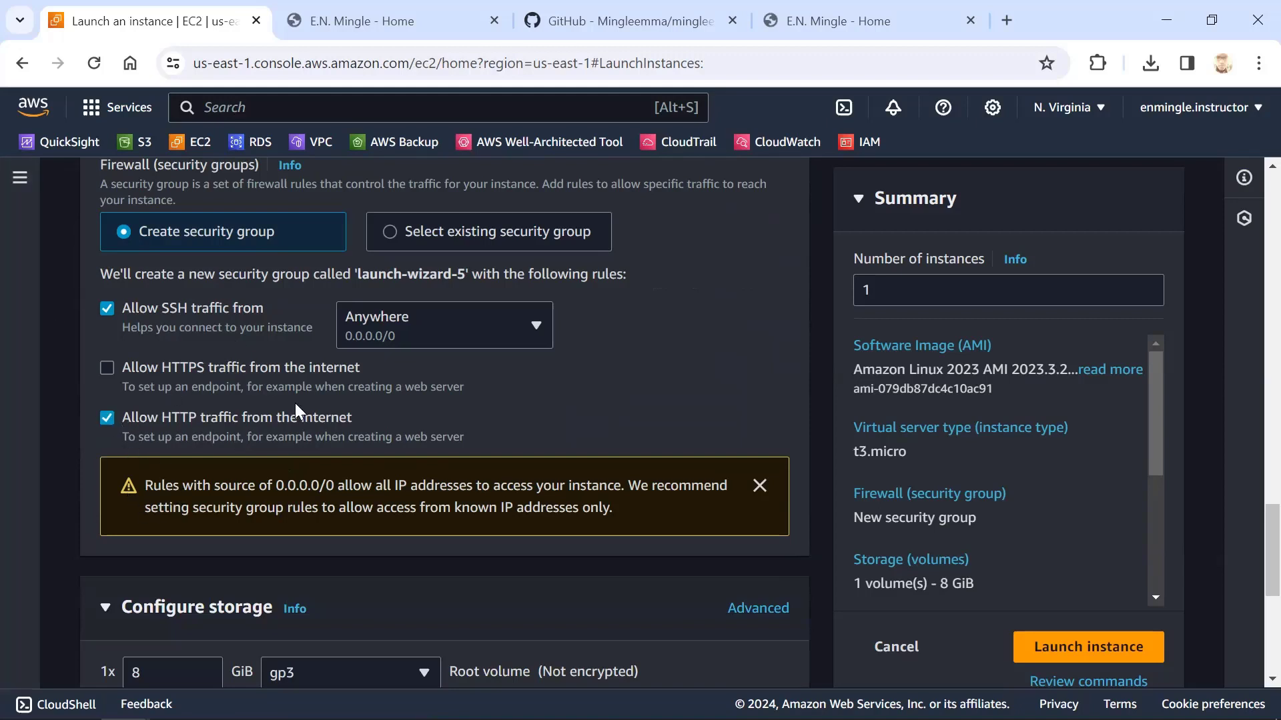
Look over the storage configuration and launch the instance
{"action": "scroll", "coordinate": [253, 427], "scroll_direction": "down", "scroll_amount": 3}
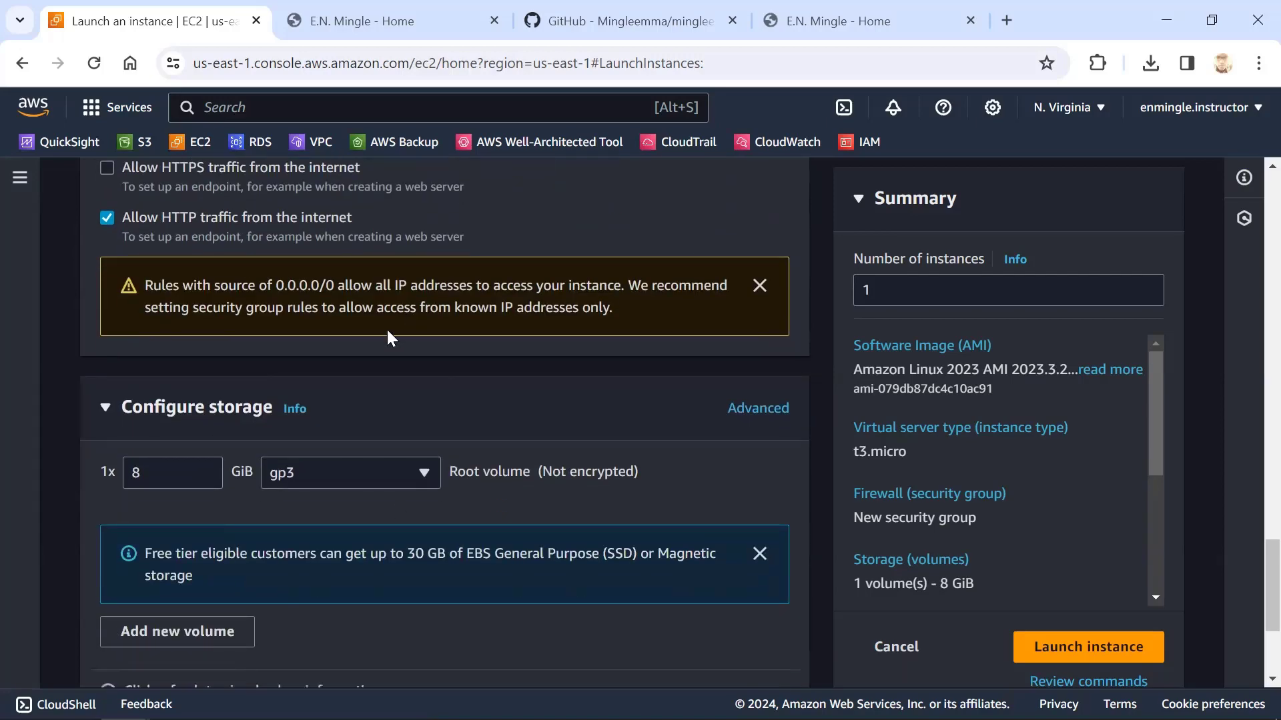
{"action": "scroll", "coordinate": [386, 337], "scroll_direction": "down", "scroll_amount": 3}
{"action": "left_click", "coordinate": [1093, 596]}
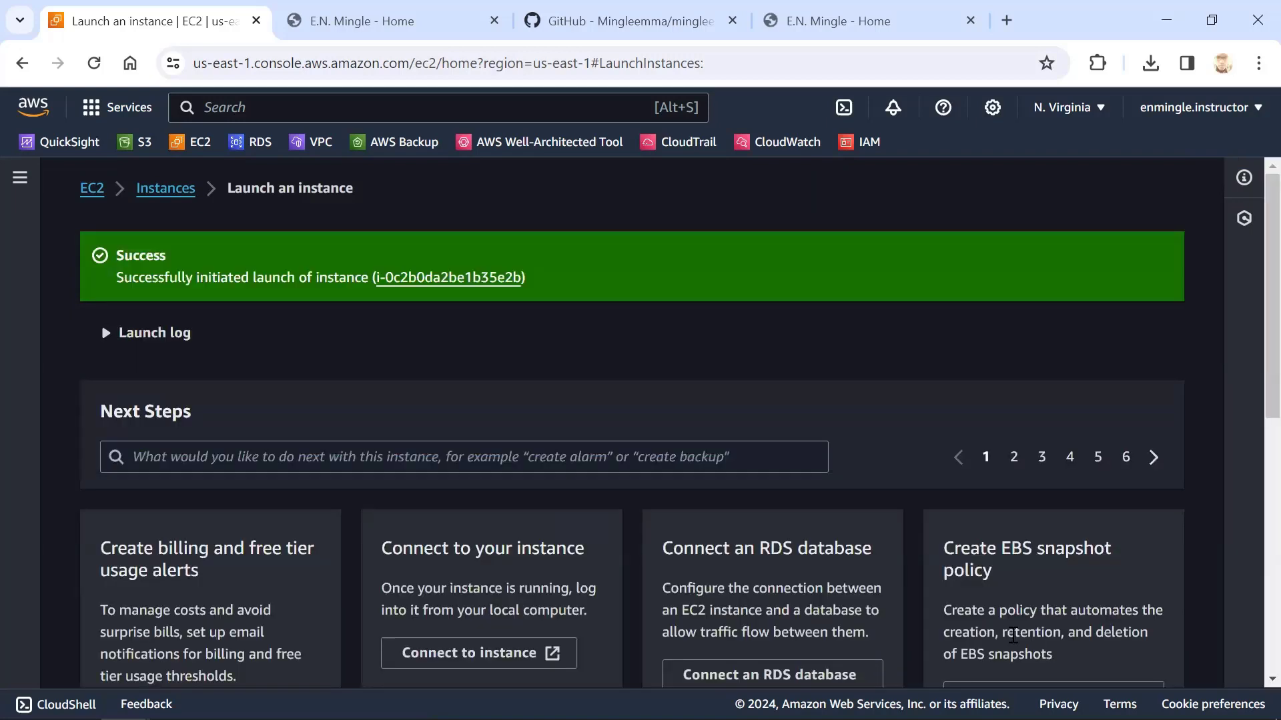
Open the launched instance in the instances list, select it and look across its status, availability zone and public IP columns
{"action": "left_click", "coordinate": [436, 280]}
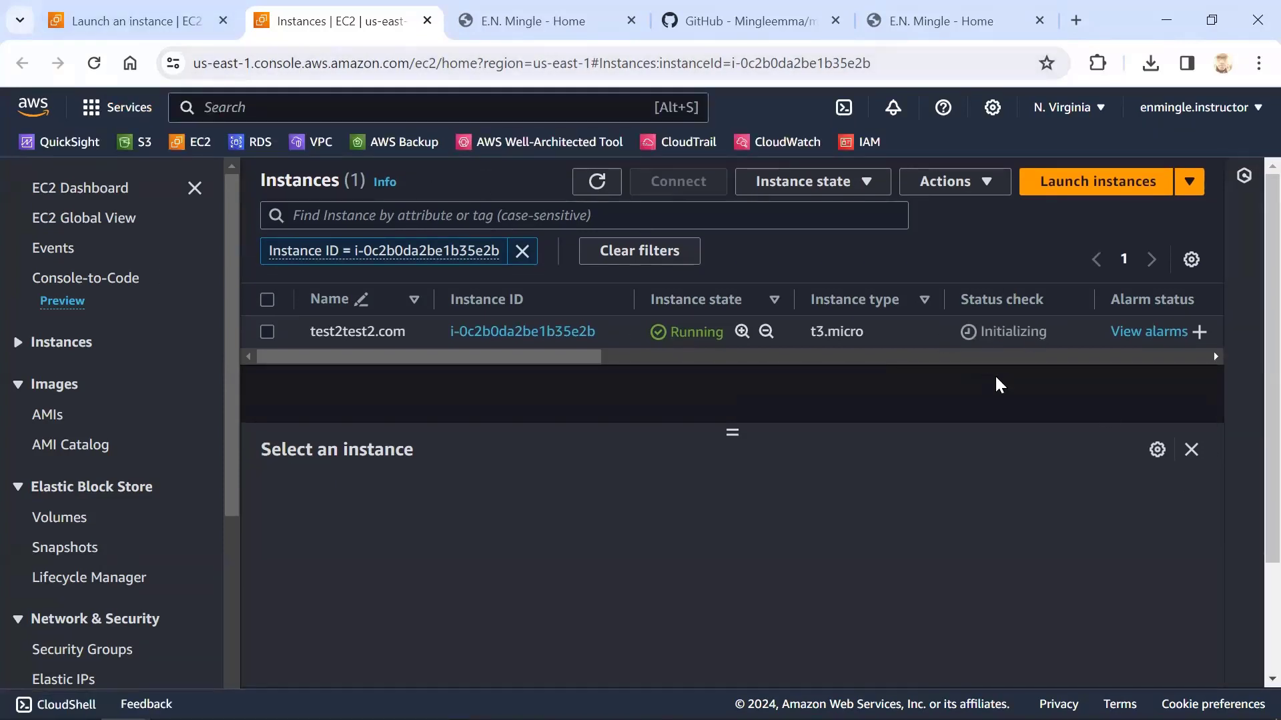
{"action": "left_click", "coordinate": [560, 344]}
{"action": "left_click_drag", "start_coordinate": [522, 354], "coordinate": [793, 372]}
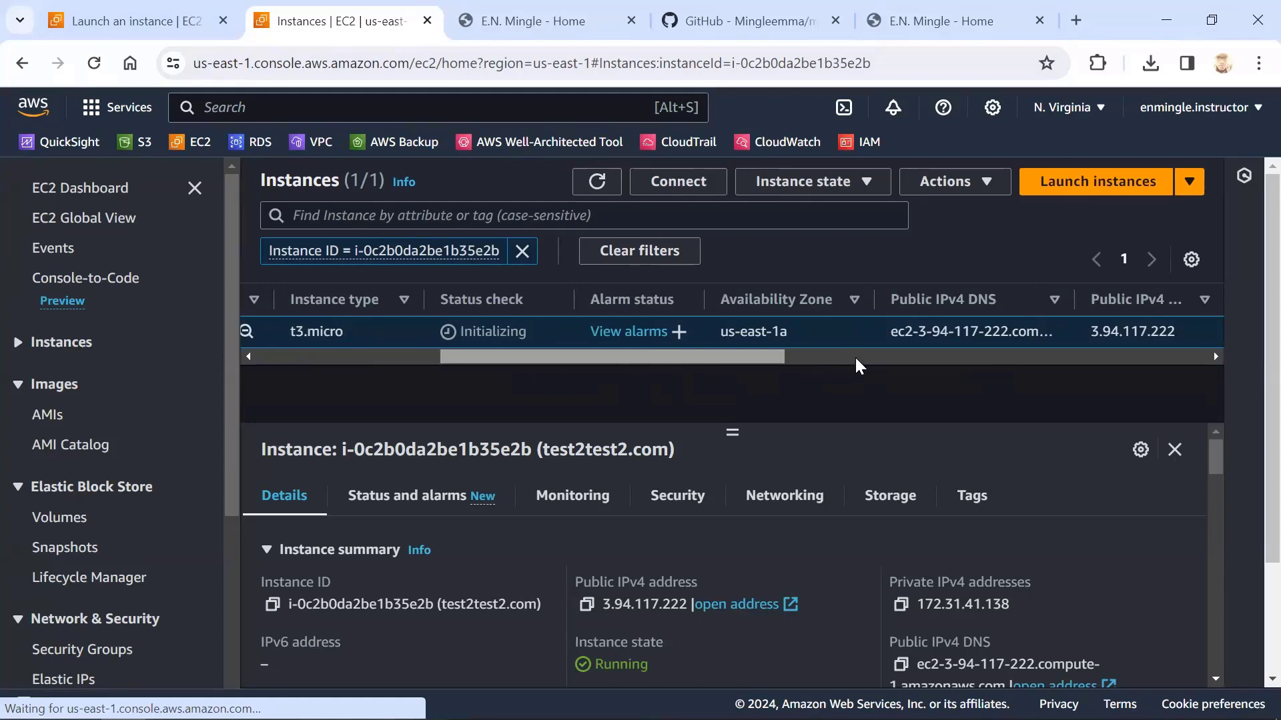
{"action": "left_click_drag", "start_coordinate": [730, 359], "coordinate": [889, 371]}
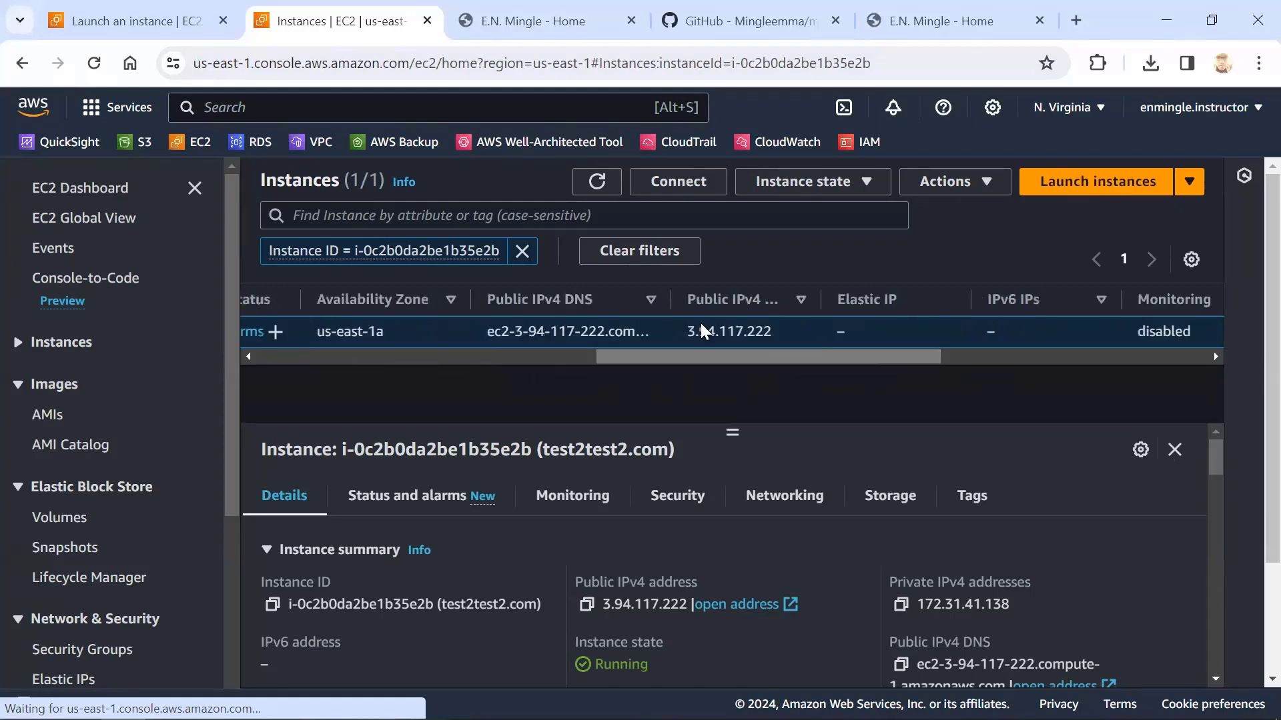
{"action": "scroll", "coordinate": [713, 330], "scroll_direction": "right", "scroll_amount": 1}
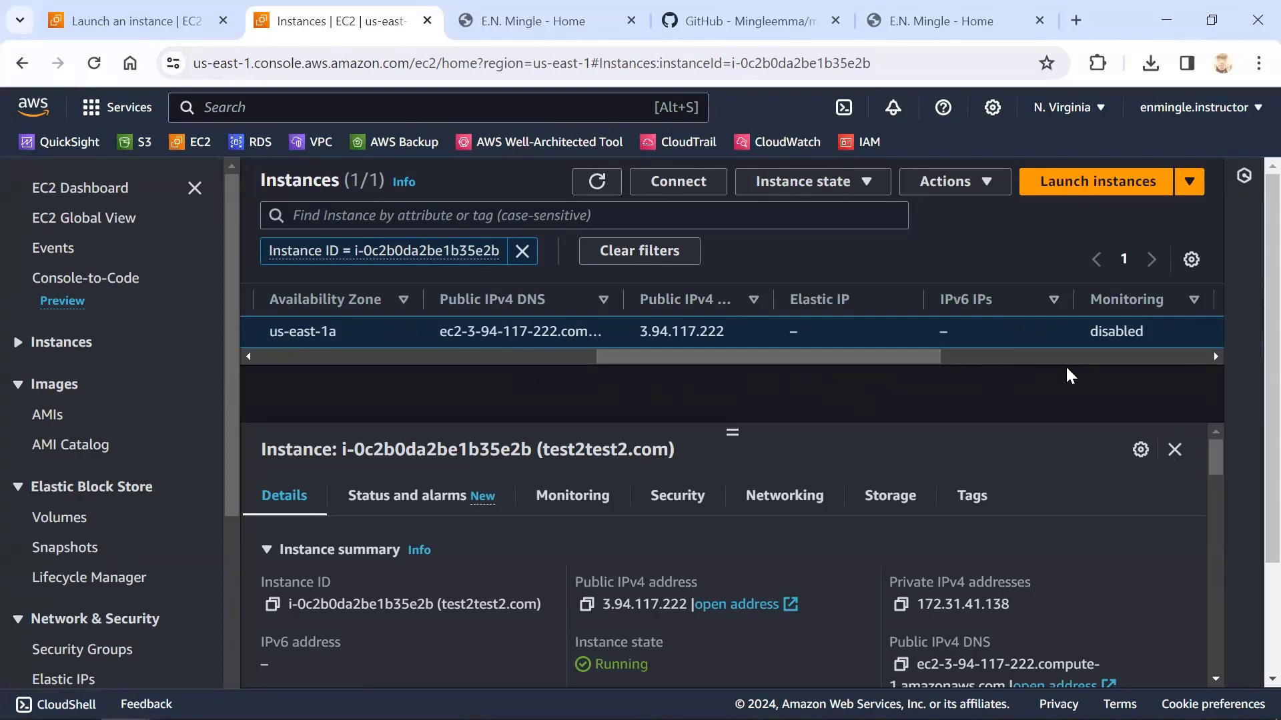
{"action": "left_click_drag", "start_coordinate": [886, 359], "coordinate": [341, 340]}
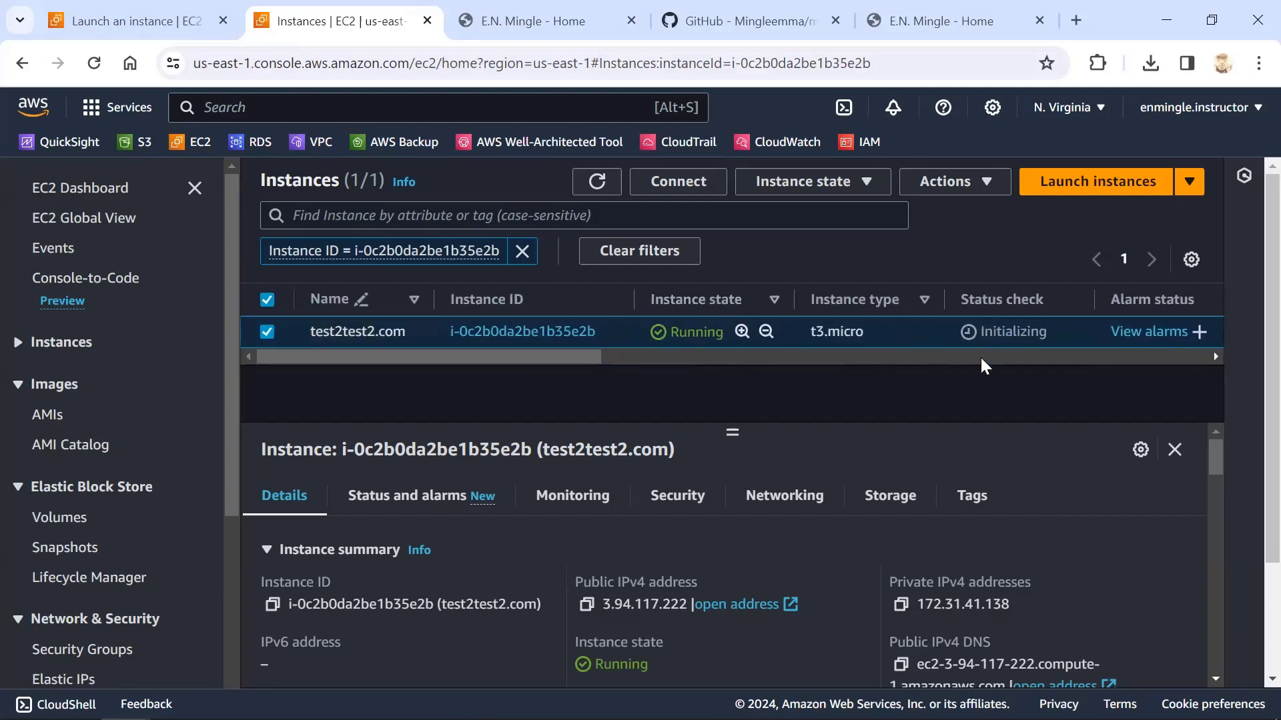
Open the test2test2.com instance's summary page and look through all its details
{"action": "left_click", "coordinate": [498, 333]}
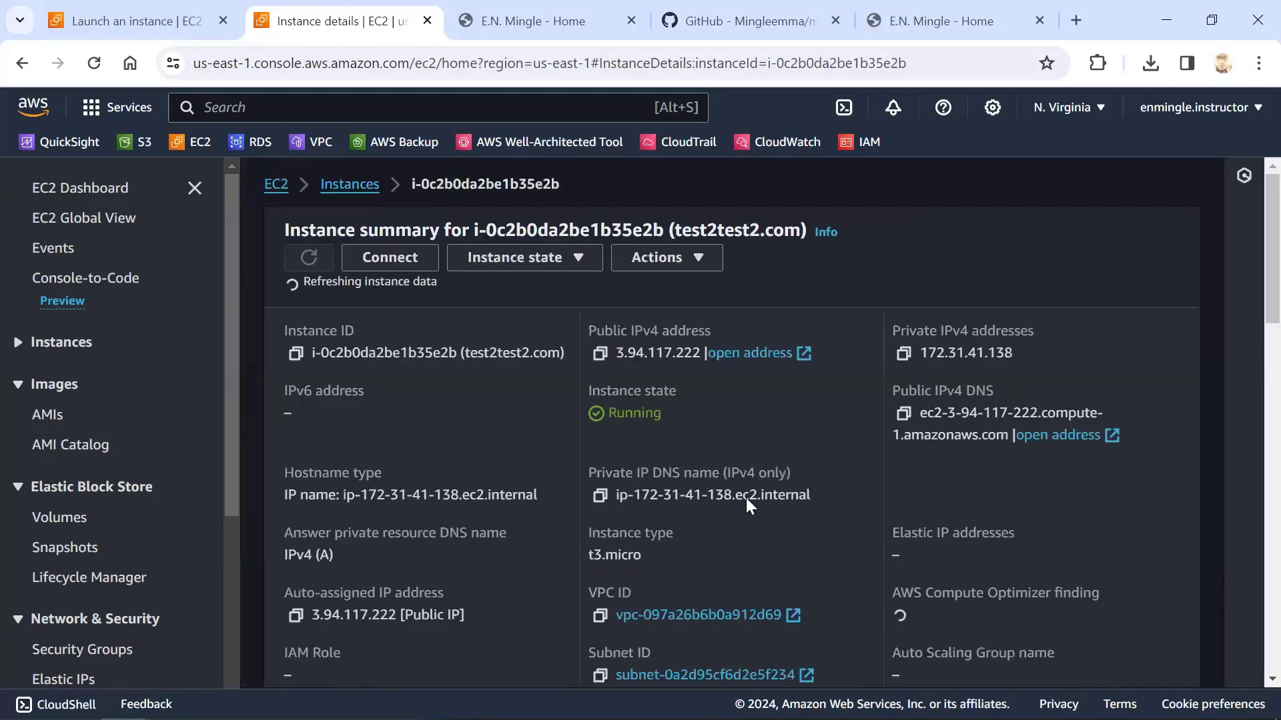
{"action": "scroll", "coordinate": [730, 566], "scroll_direction": "down", "scroll_amount": 15}
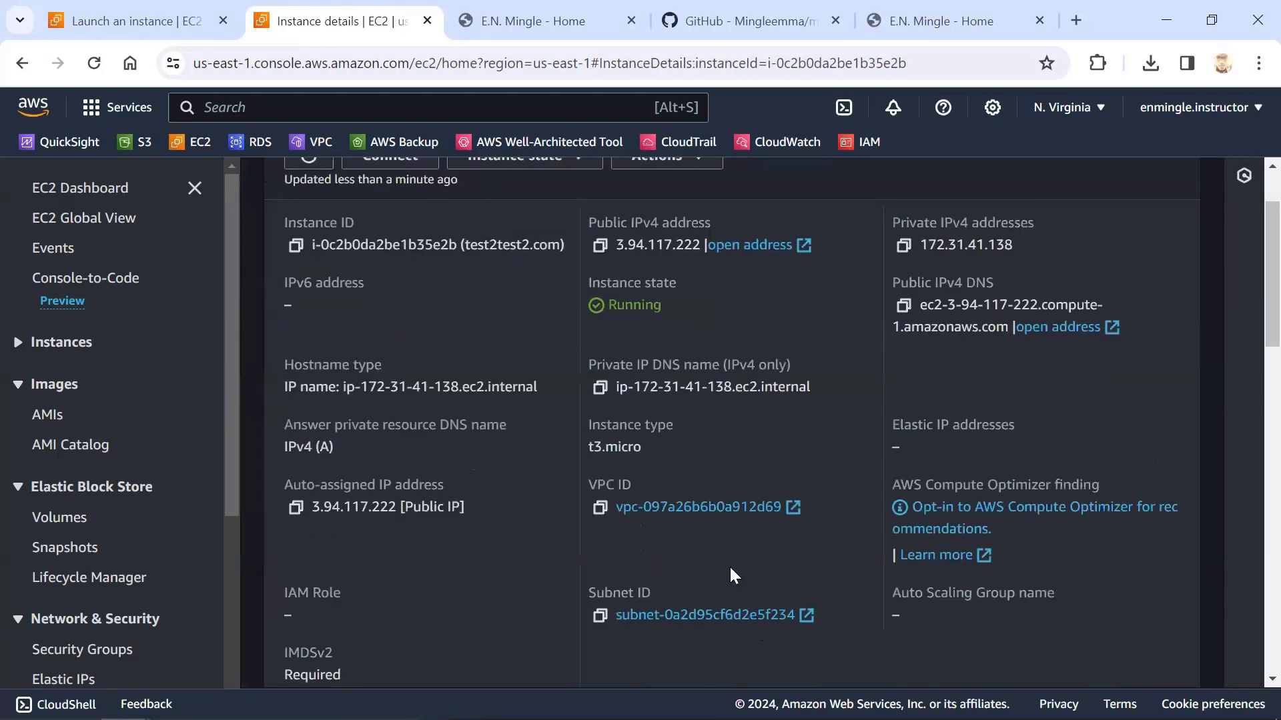
{"action": "scroll", "coordinate": [730, 570], "scroll_direction": "down", "scroll_amount": 3}
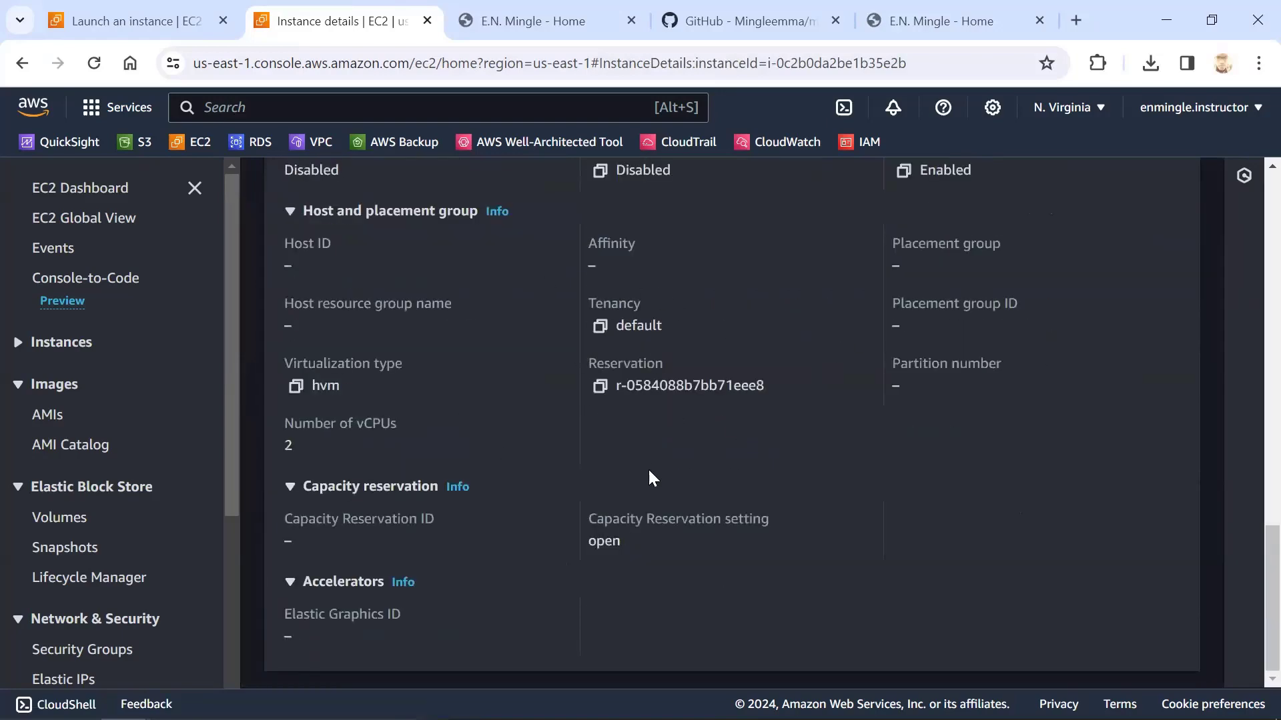
{"action": "scroll", "coordinate": [625, 445], "scroll_direction": "up", "scroll_amount": 10}
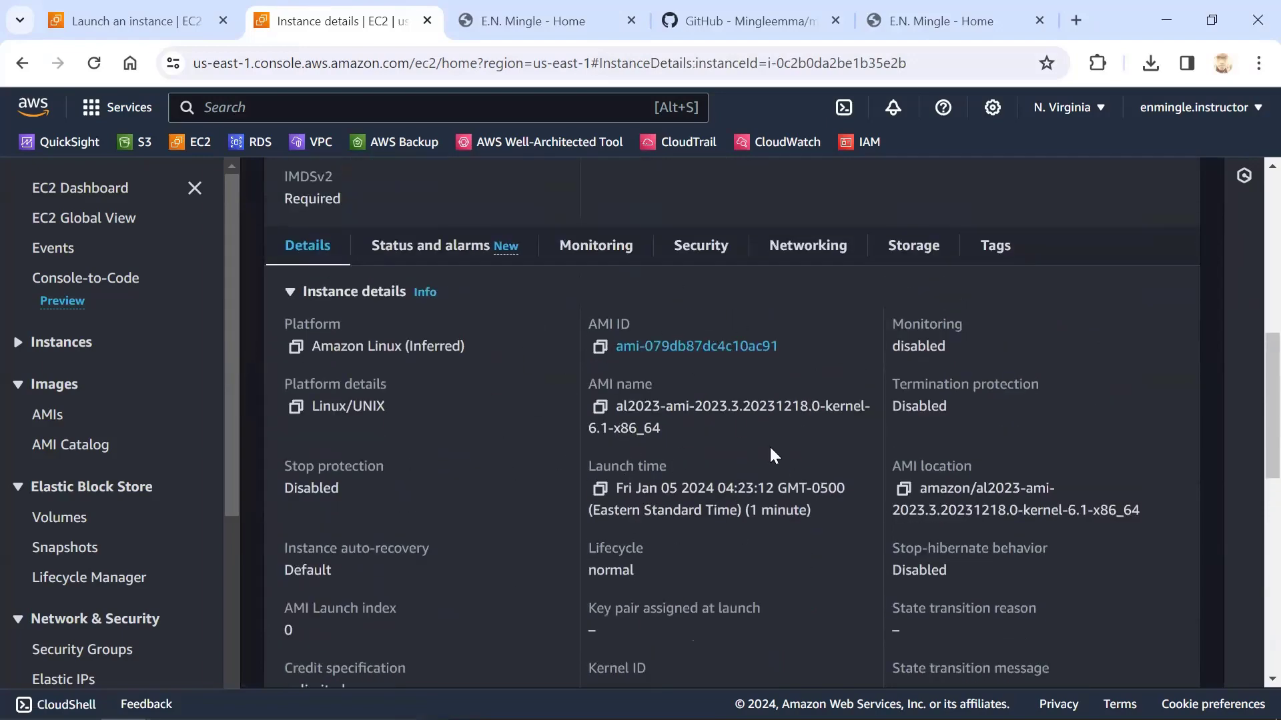
{"action": "scroll", "coordinate": [773, 443], "scroll_direction": "up", "scroll_amount": 8}
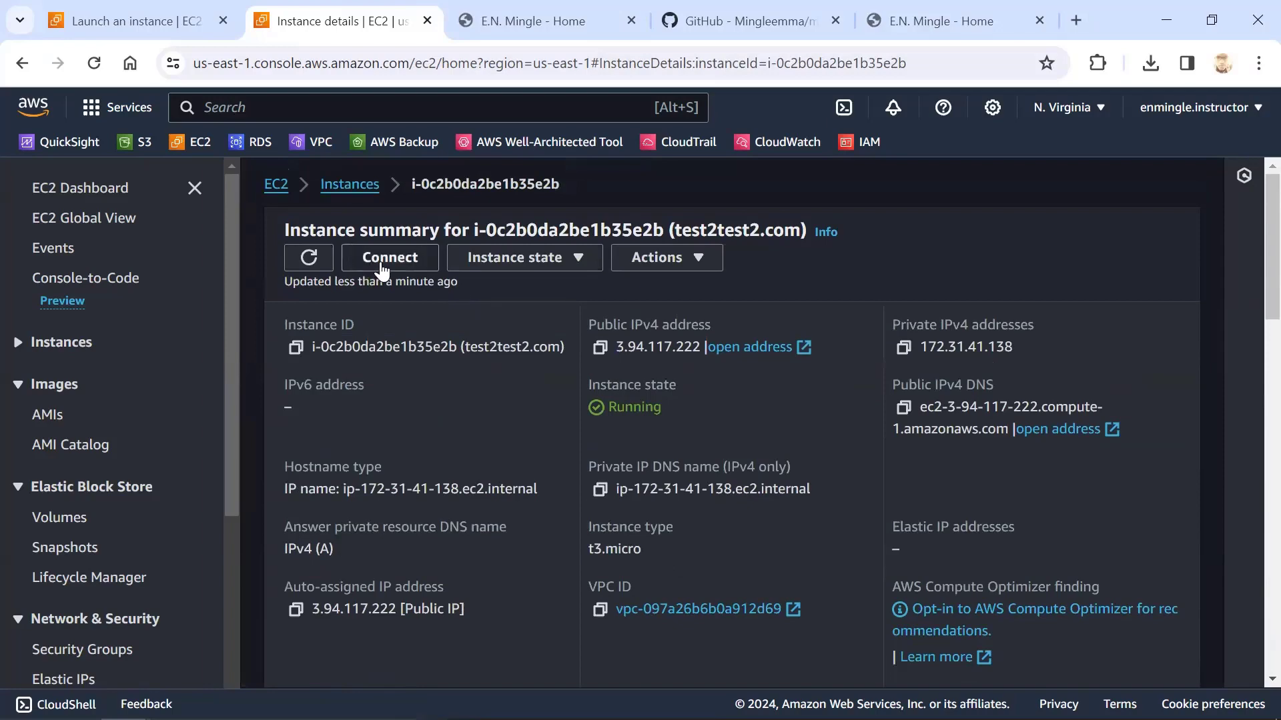
Connect to the instance through EC2 Instance Connect with the default username ec2-user
{"action": "left_click", "coordinate": [381, 266]}
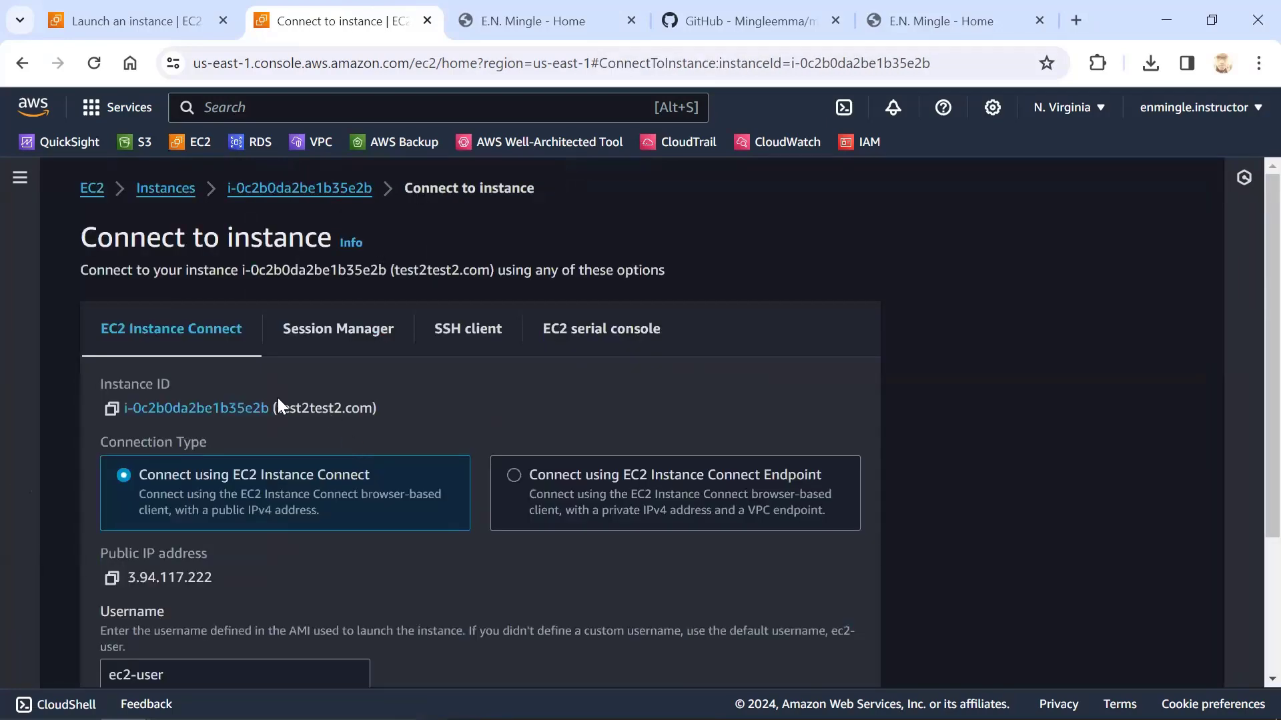
{"action": "scroll", "coordinate": [338, 463], "scroll_direction": "down", "scroll_amount": 2}
{"action": "scroll", "coordinate": [323, 422], "scroll_direction": "down", "scroll_amount": 2}
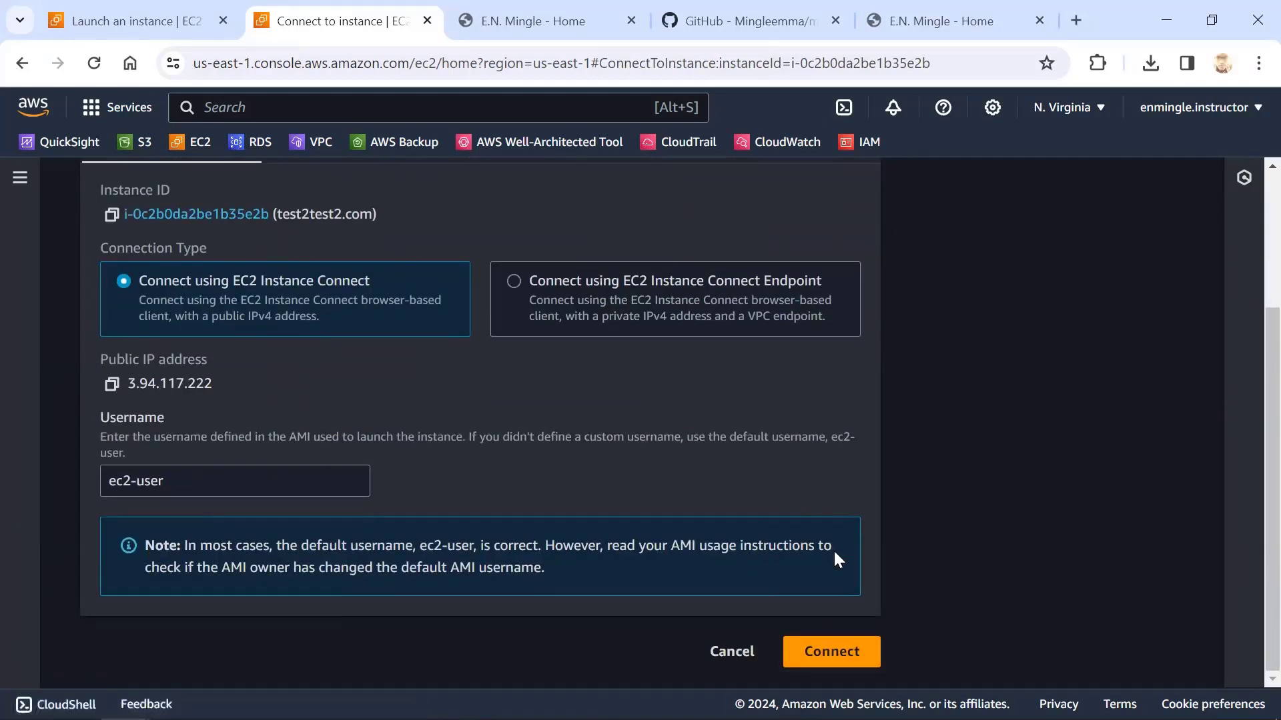
{"action": "left_click", "coordinate": [879, 640]}
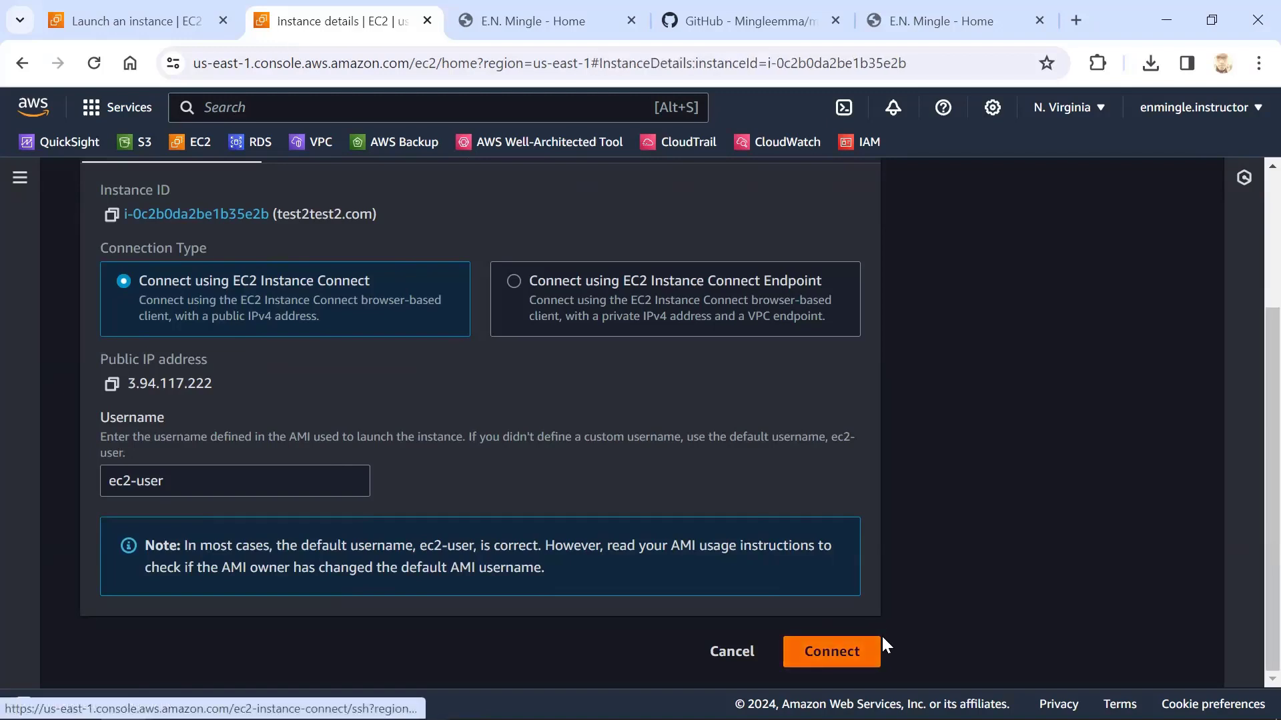
{"action": "left_click", "coordinate": [880, 641]}
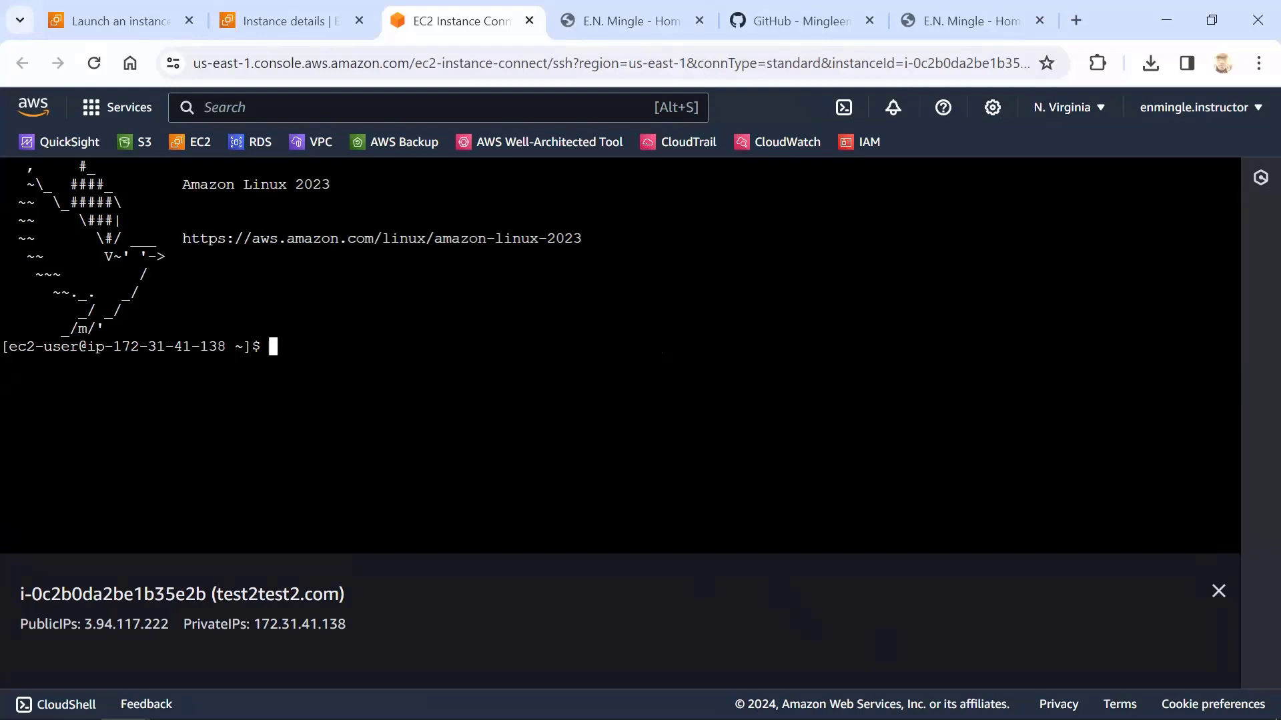
Try to update the instance's packages with yum update as ec2-user
{"action": "type", "text": "yum update"}
{"action": "key", "text": "Return"}
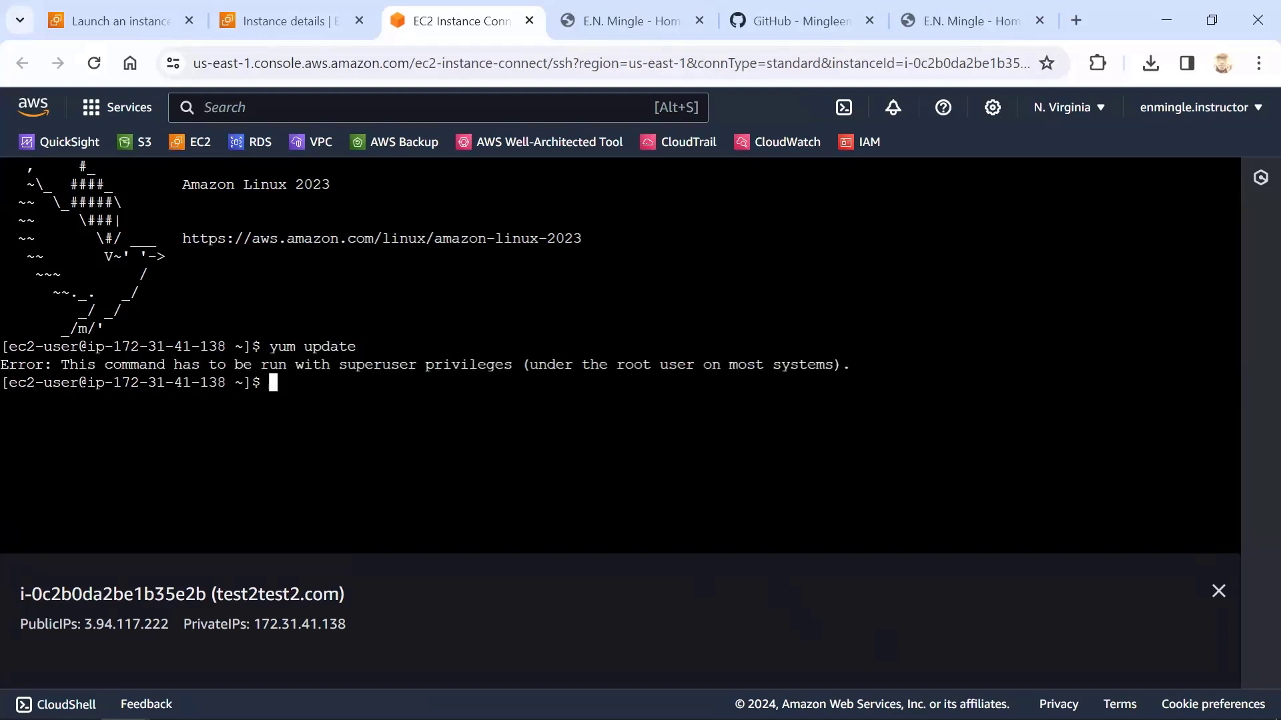
Switch to the root user with sudo su and run yum update
{"action": "type", "text": "sudo su"}
{"action": "key", "text": "Return"}
{"action": "type", "text": "yu"}
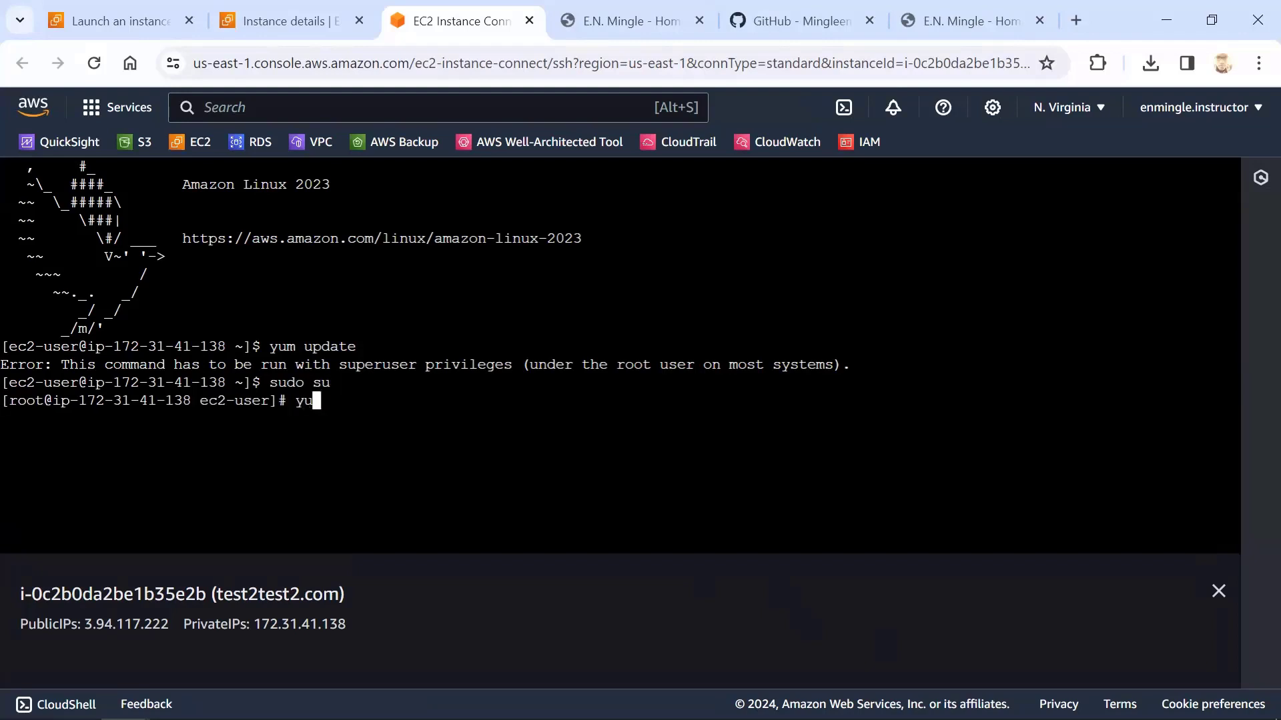
{"action": "type", "text": "m update"}
{"action": "key", "text": "Return"}
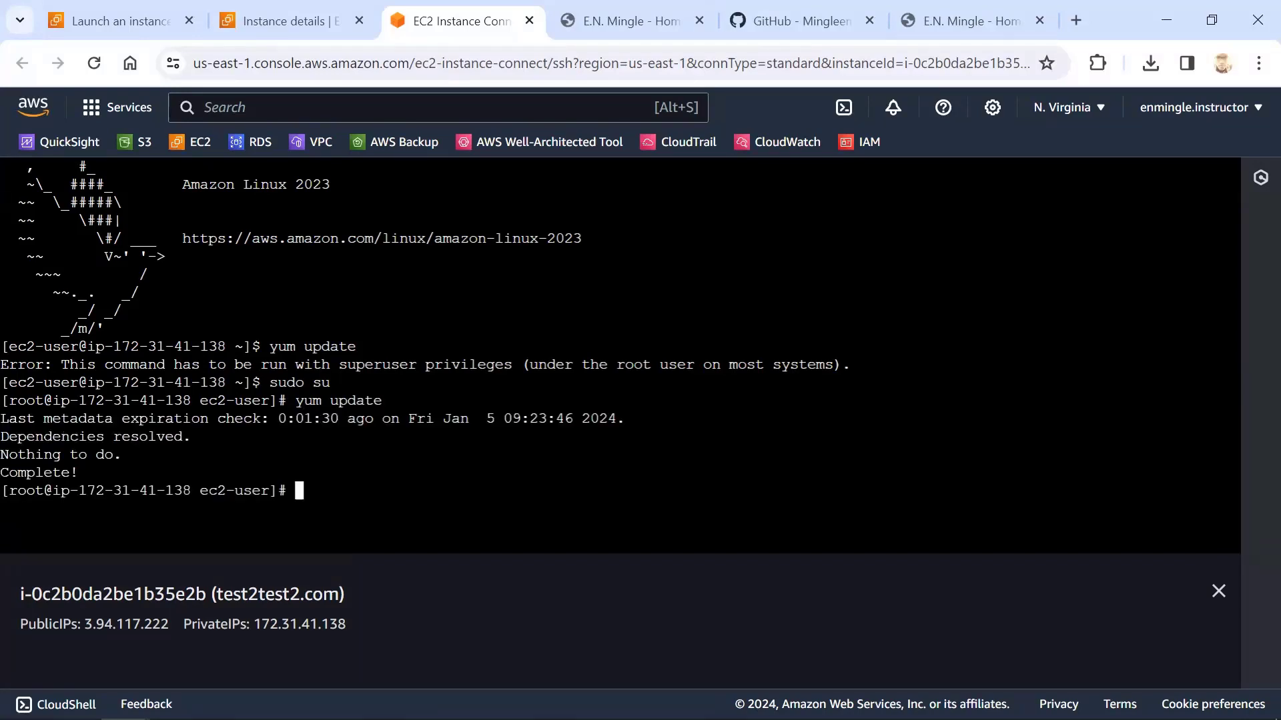
Install httpd and git with yum, accepting the package download with y
{"action": "type", "text": "yum install h"}
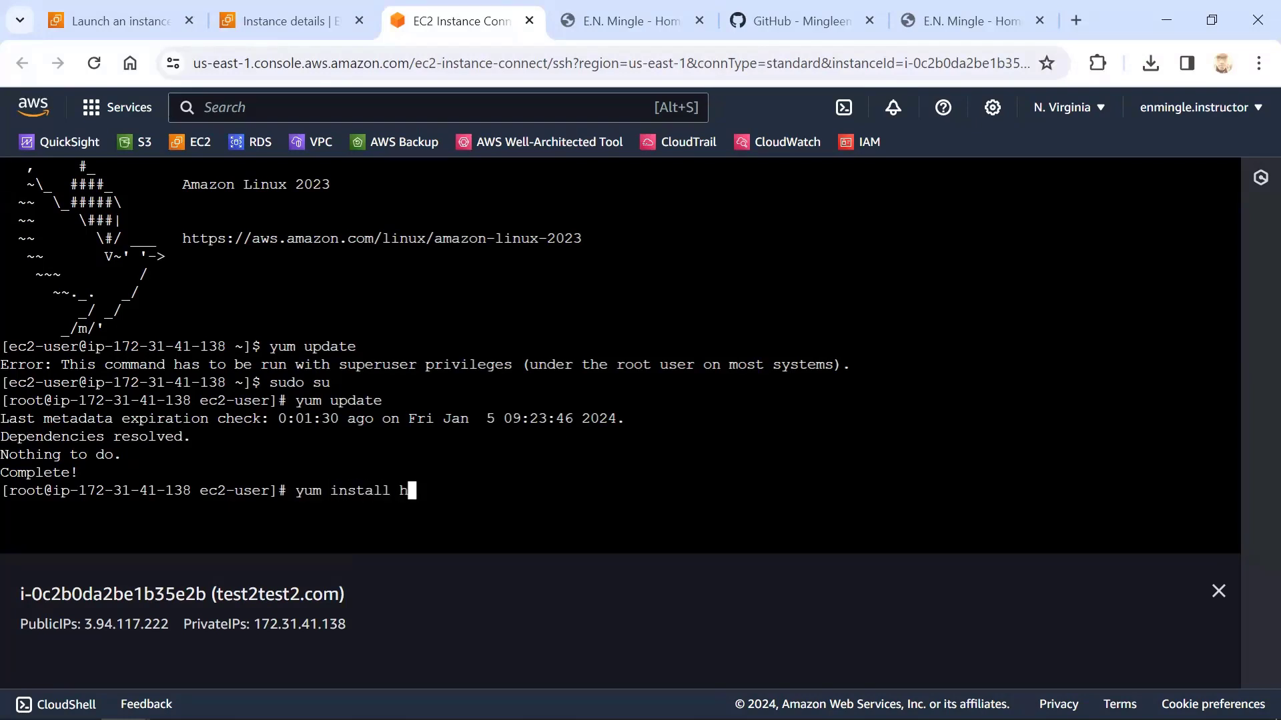
{"action": "type", "text": "ttpd"}
{"action": "type", "text": "git"}
{"action": "key", "text": "Return"}
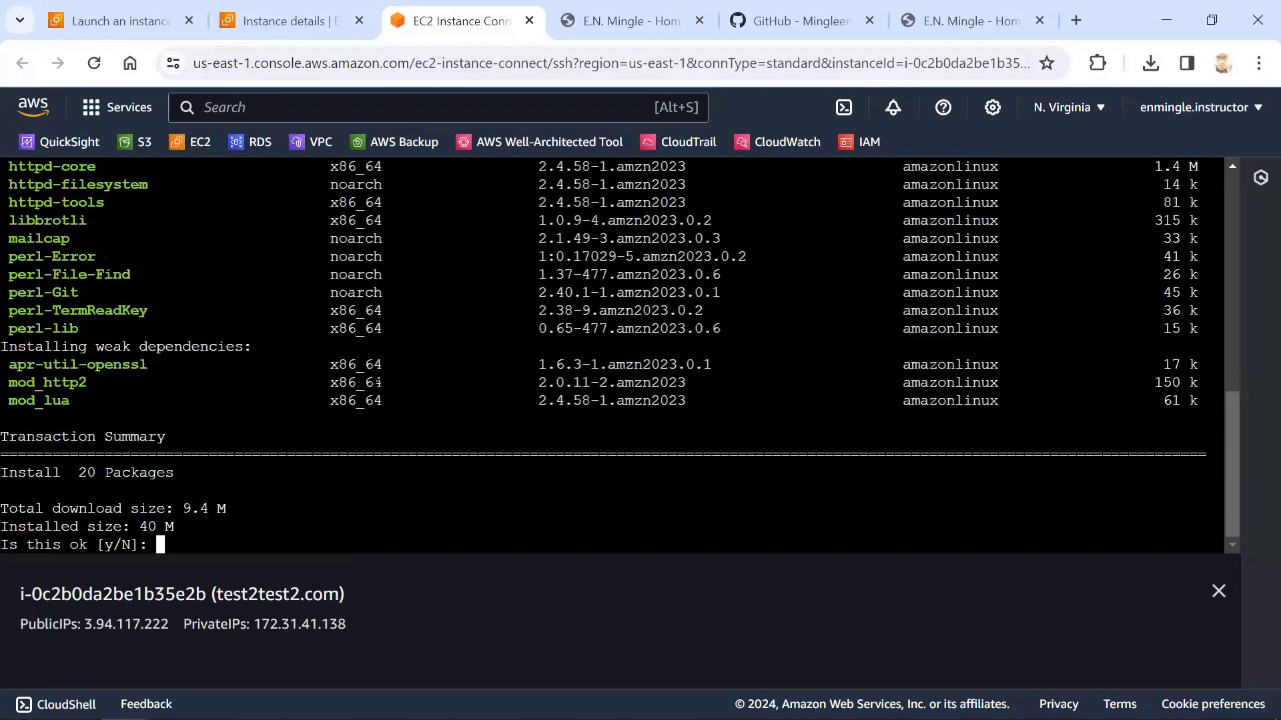
{"action": "type", "text": "y"}
{"action": "key", "text": "Return"}
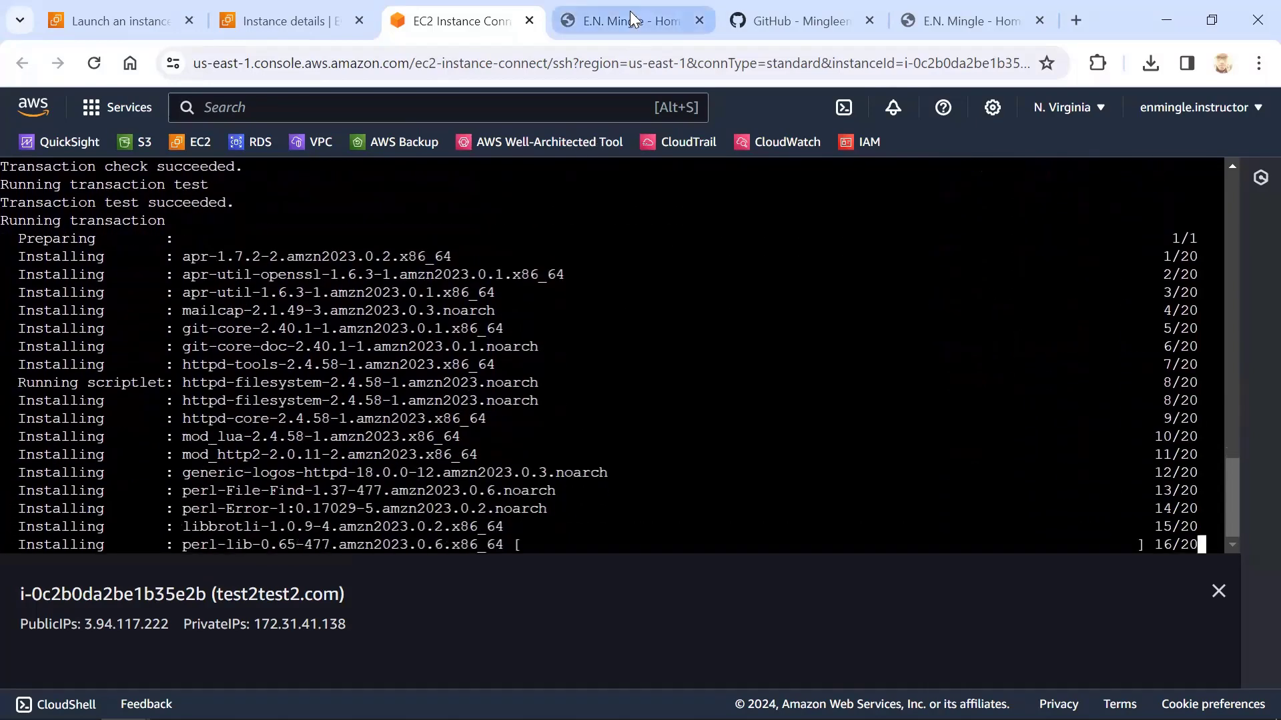
Copy the personal website repository's HTTPS clone URL from GitHub and return to the instance's terminal
{"action": "left_click", "coordinate": [794, 21]}
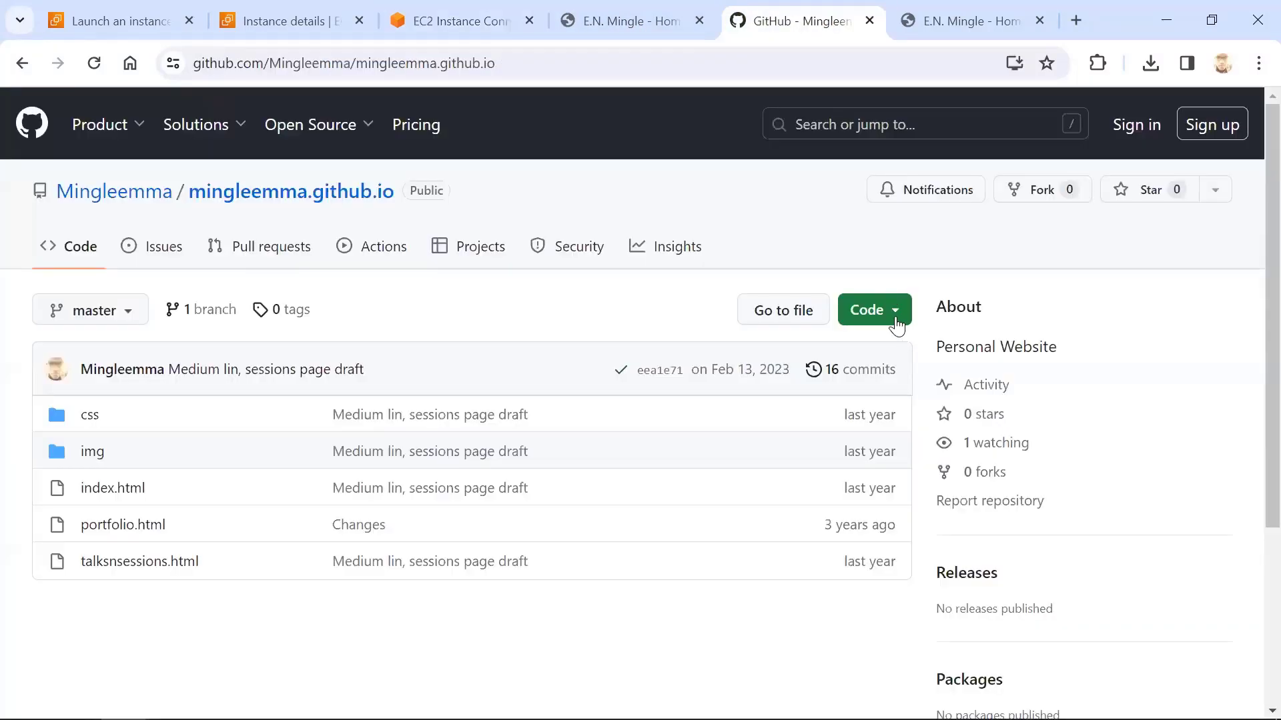
{"action": "left_click", "coordinate": [892, 314]}
{"action": "left_click", "coordinate": [879, 495]}
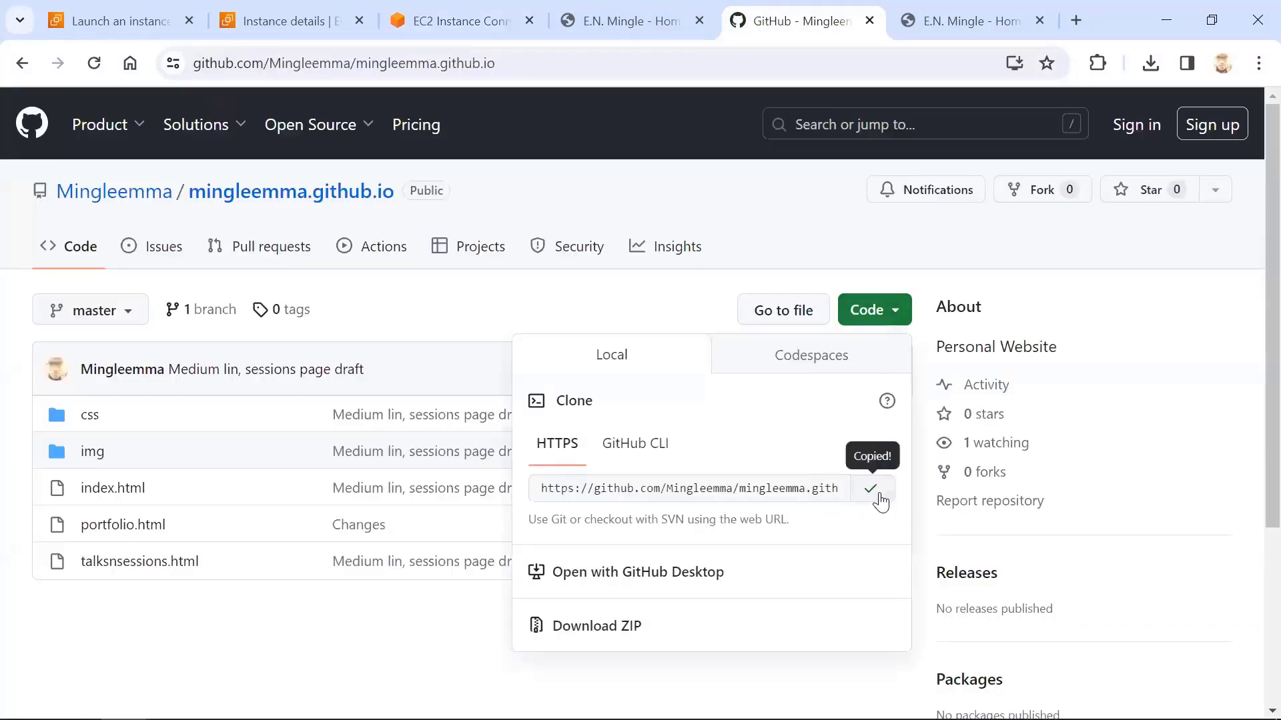
{"action": "left_click", "coordinate": [303, 18]}
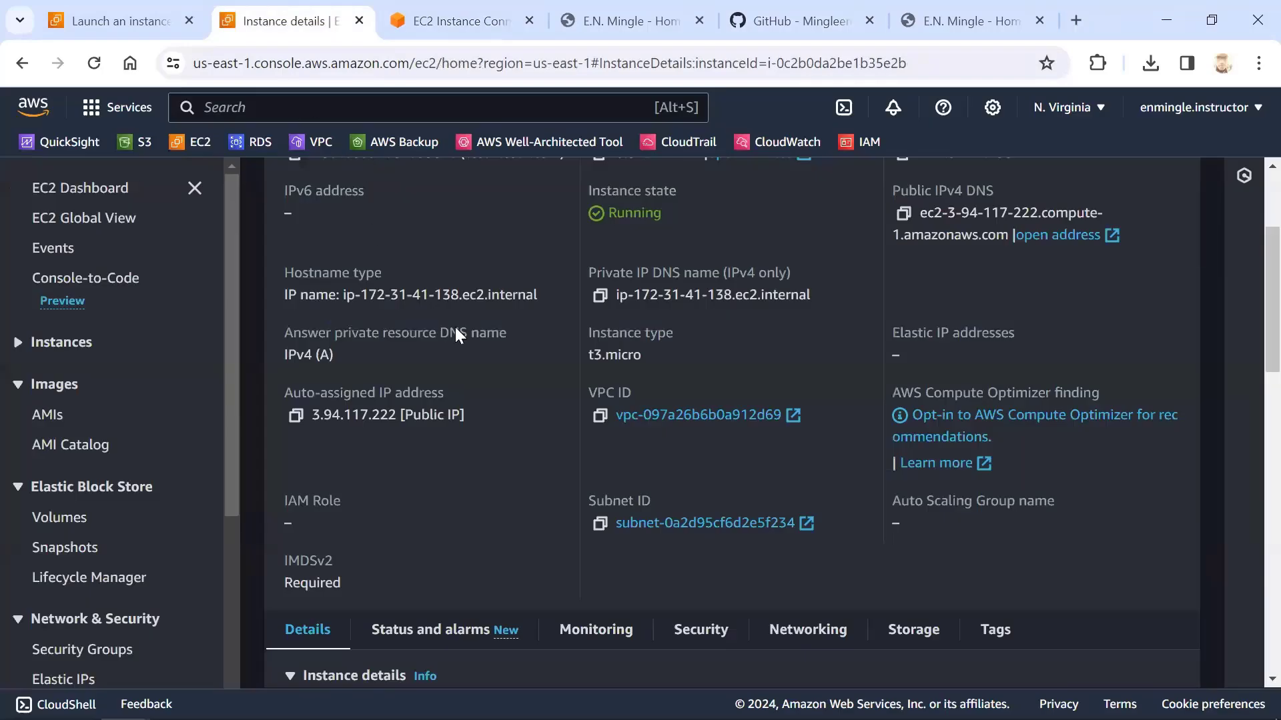
{"action": "left_click", "coordinate": [408, 10]}
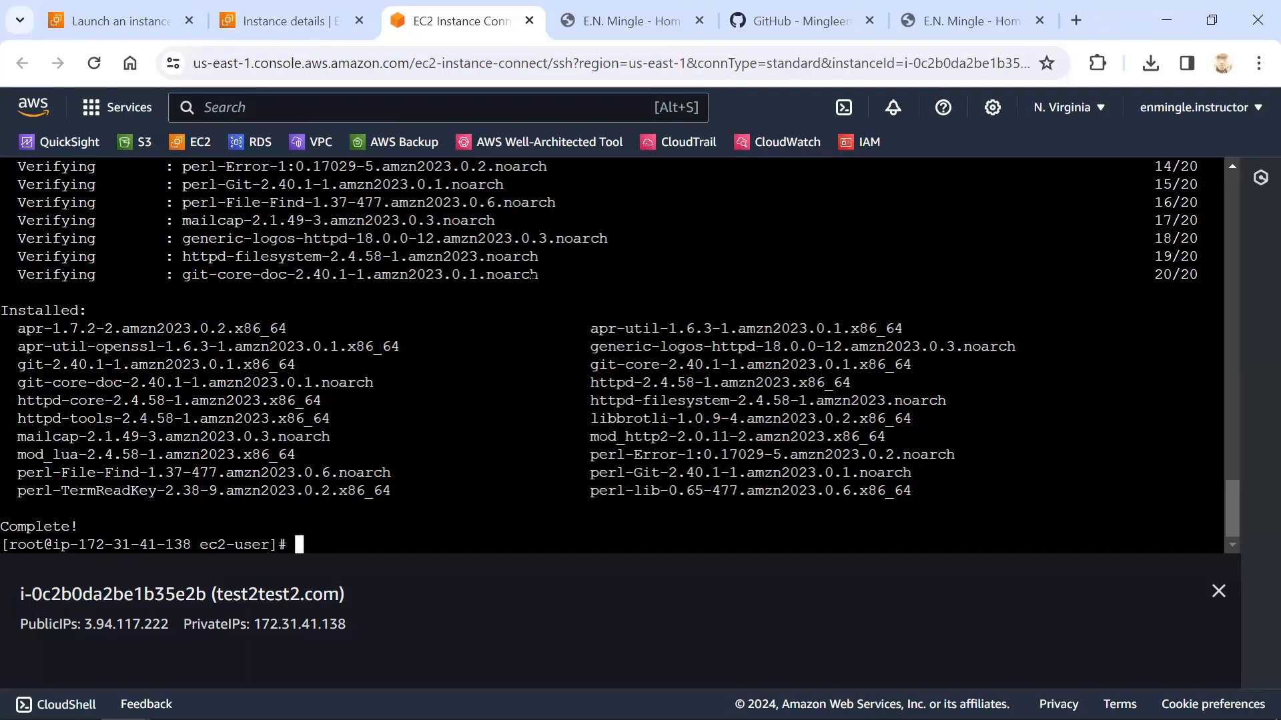
Change to the web root directory /var/www/html and list its contents with ls
{"action": "type", "text": "cd /var/www/htmla"}
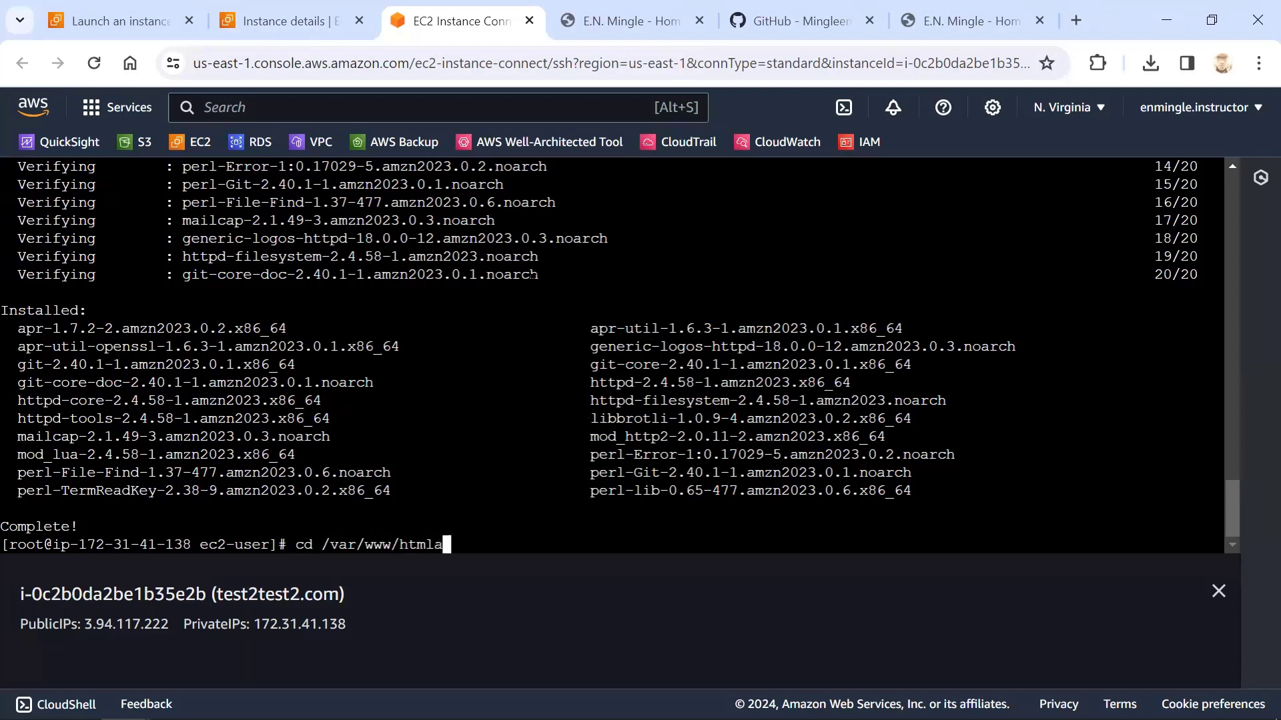
{"action": "key", "text": "BackSpace"}
{"action": "key", "text": "Return"}
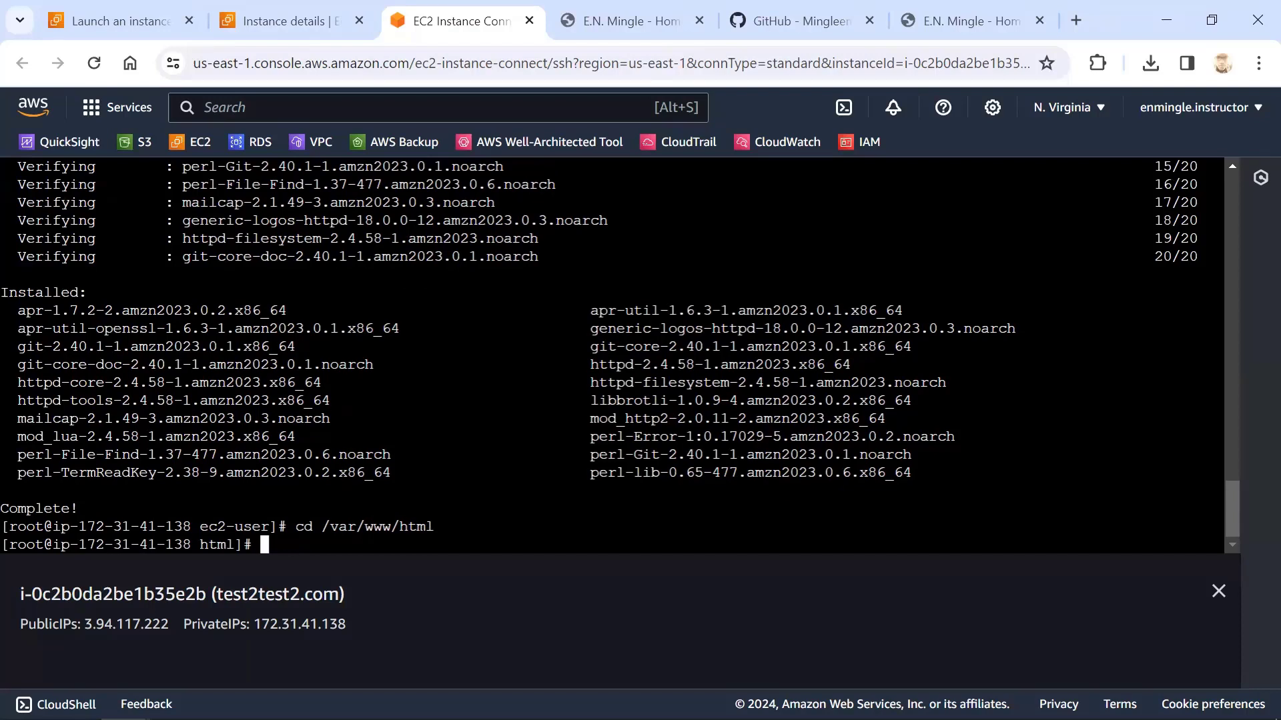
{"action": "type", "text": "ls"}
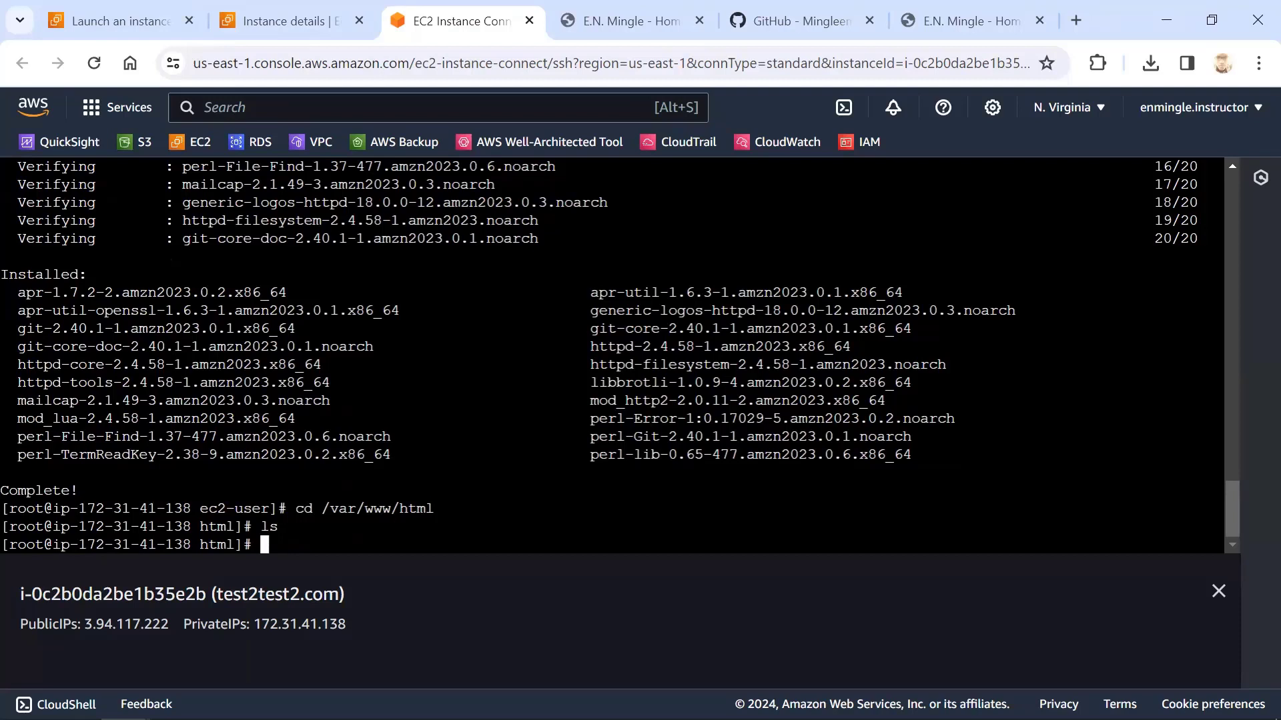
Clone the website repository into the html directory with git clone and the copied URL
{"action": "type", "text": "git clone"}
{"action": "right_click", "coordinate": [385, 541]}
{"action": "left_click", "coordinate": [446, 246]}
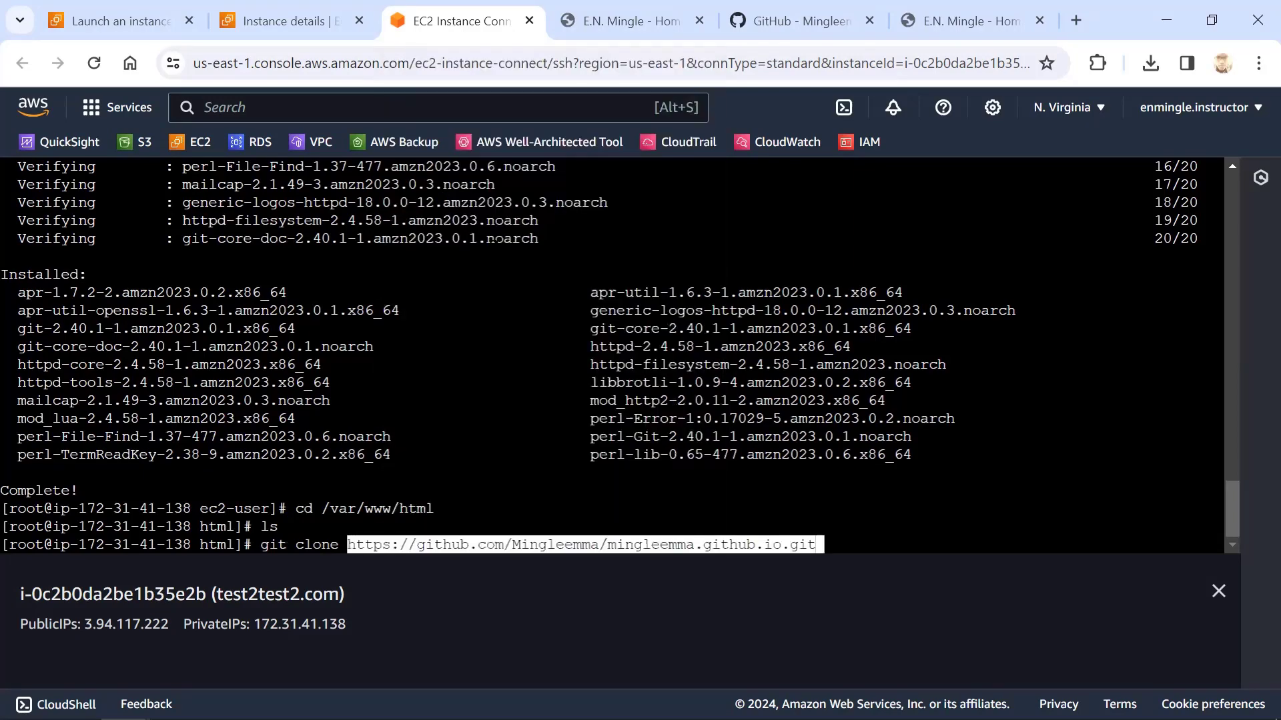
{"action": "key", "text": "Return"}
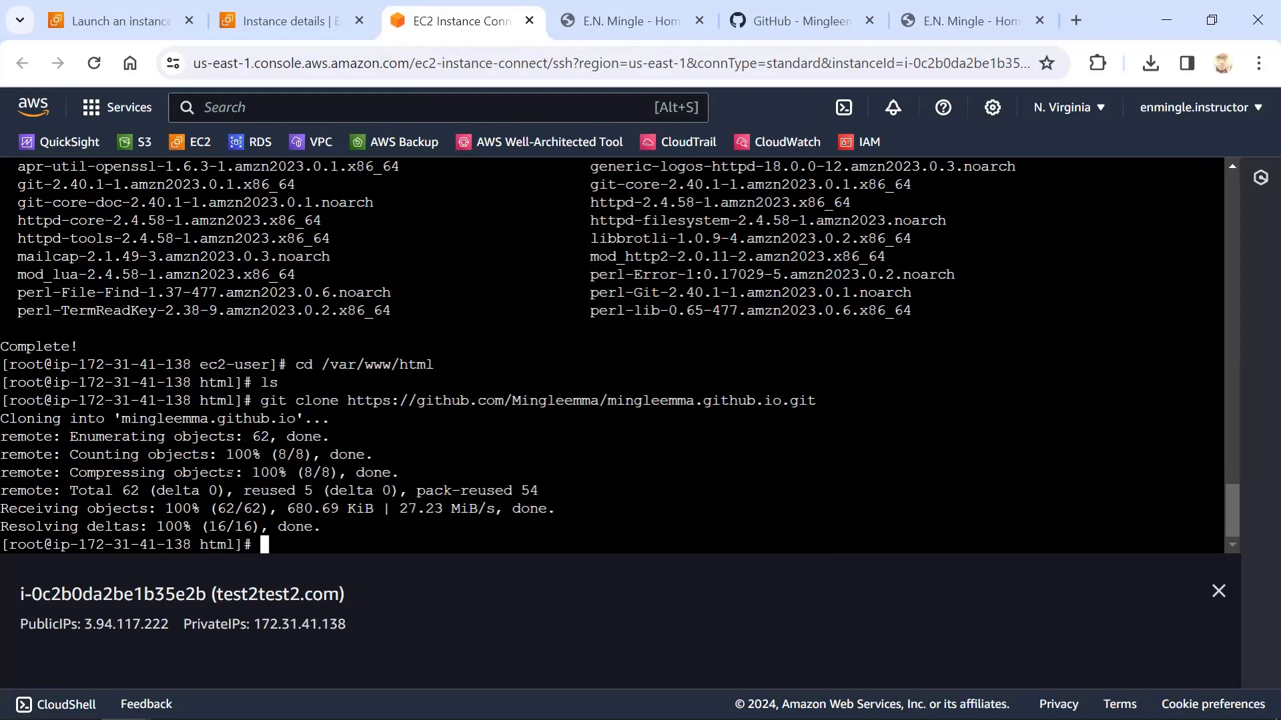
List the html directory and move into the cloned github.io repository folder
{"action": "type", "text": "ls"}
{"action": "key", "text": "Return"}
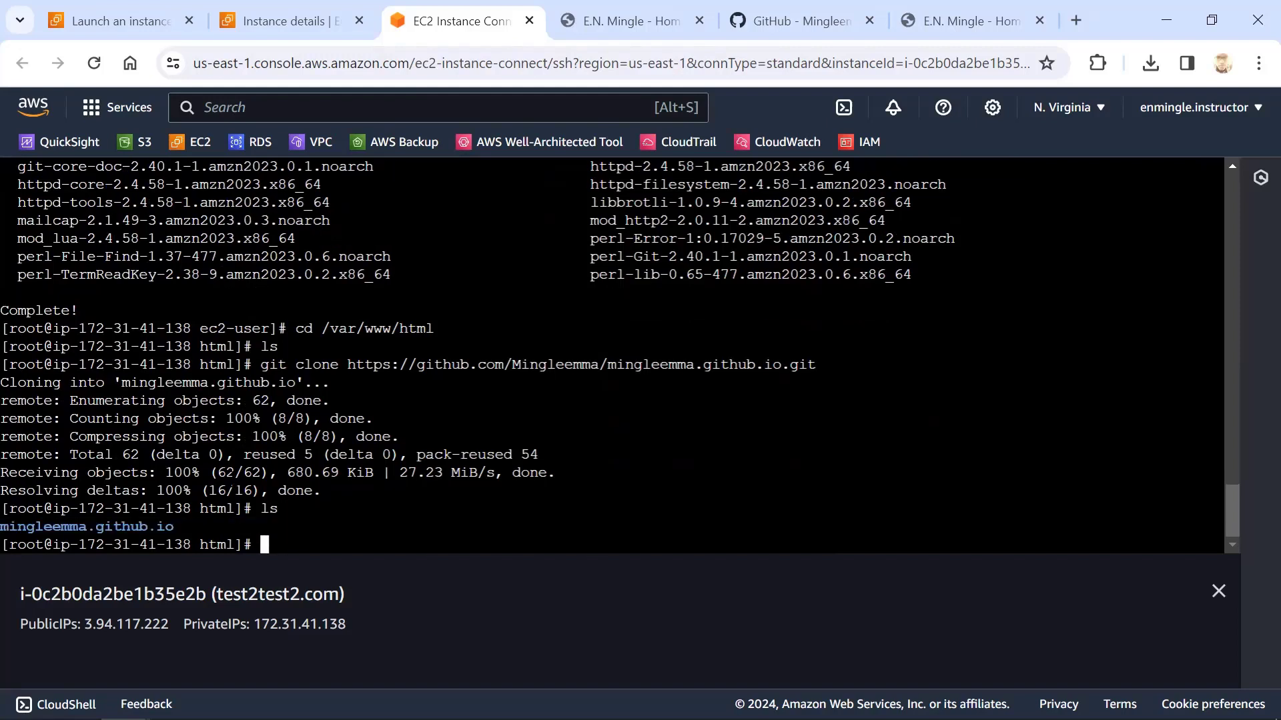
{"action": "type", "text": "cd min"}
{"action": "key", "text": "Tab"}
{"action": "key", "text": "Return"}
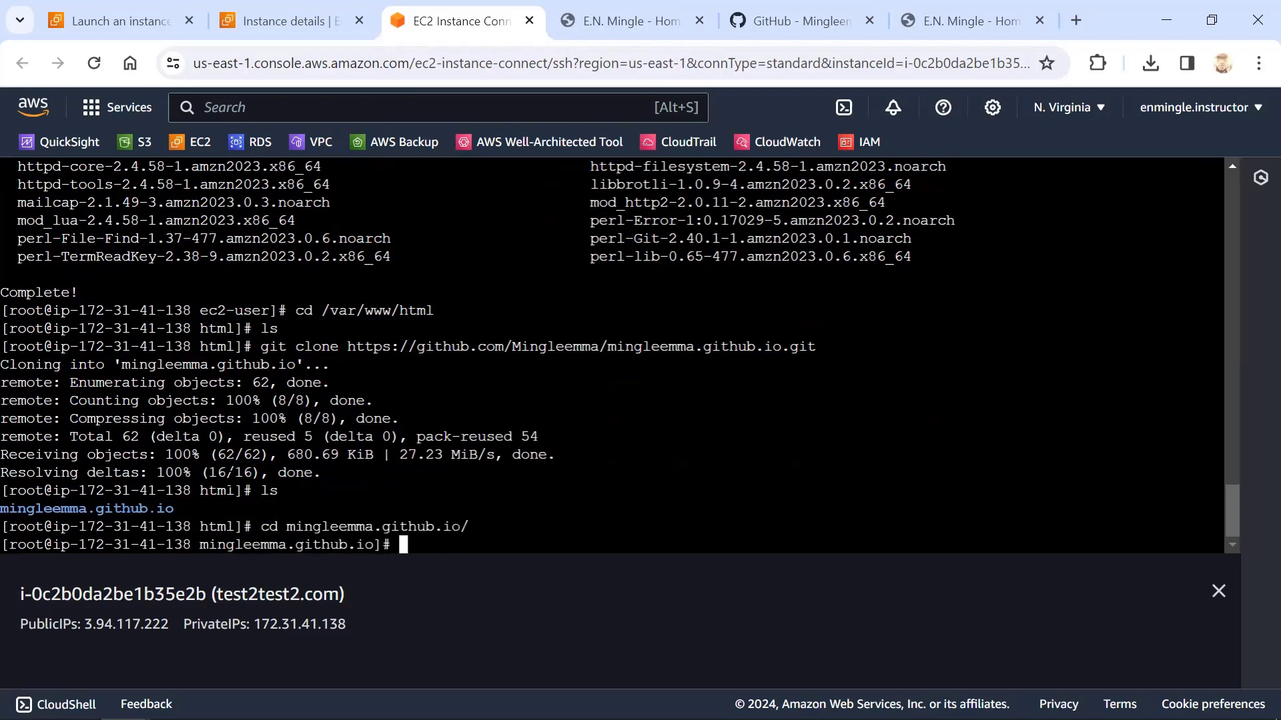
Try to copy everything in the repository folder to the parent directory with cp * ../
{"action": "type", "text": "cp * ../"}
{"action": "key", "text": "Return"}
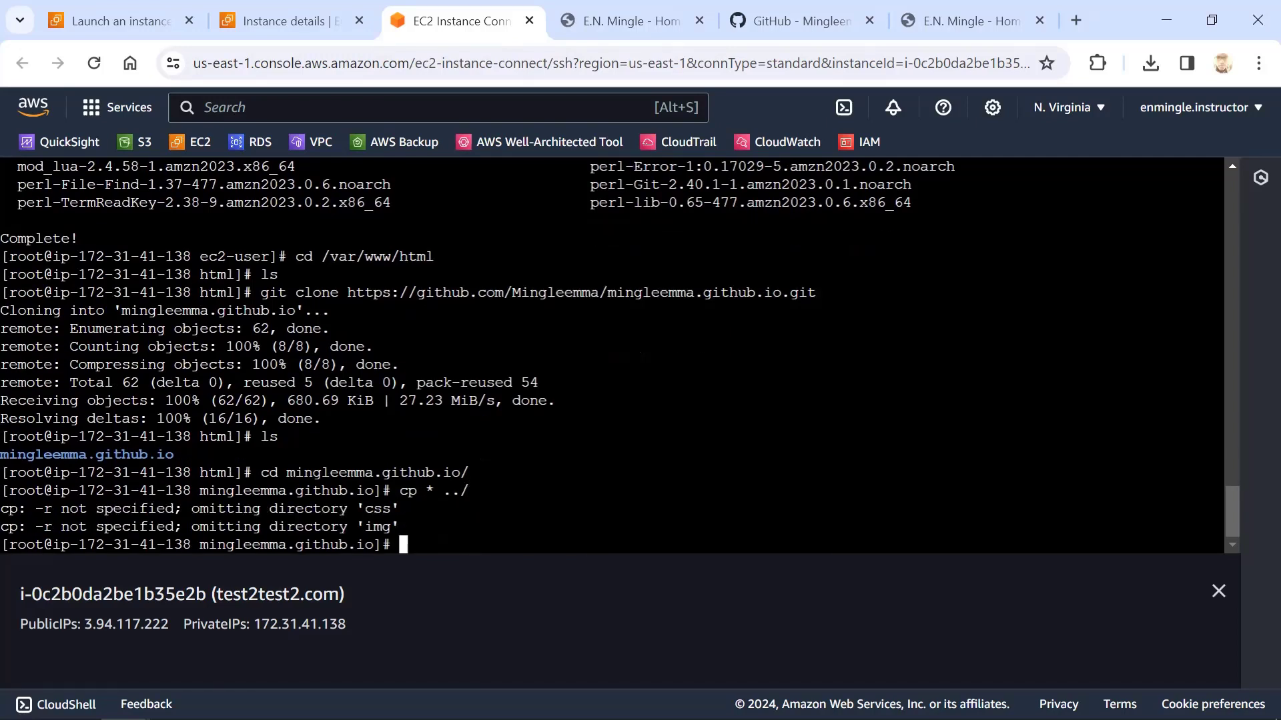
Copy all repository files and folders to the parent directory with cp -r * ../, overwriting index.html, portfolio.html and talksnsessions.html
{"action": "key", "text": "Up"}
{"action": "key", "text": "Left"}
{"action": "key", "text": "Left"}
{"action": "key", "text": "Left"}
{"action": "key", "text": "Left"}
{"action": "key", "text": "Left"}
{"action": "type", "text": "-r"}
{"action": "key", "text": "Return"}
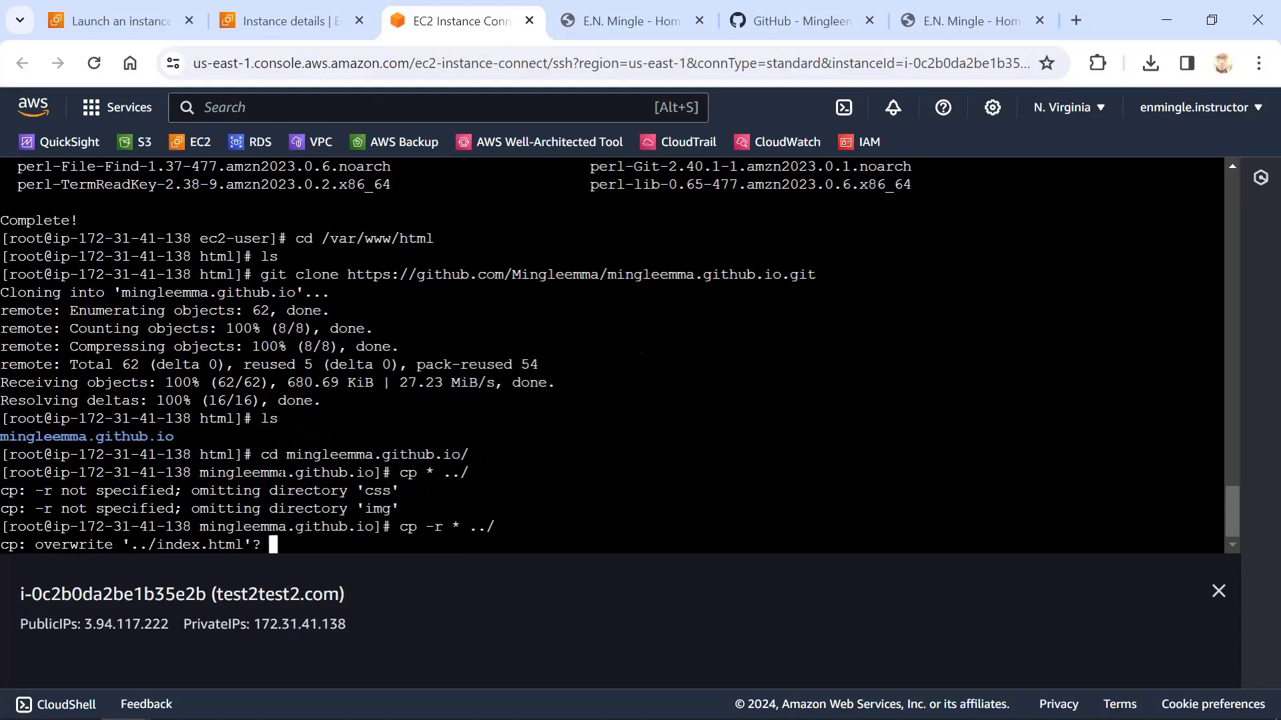
{"action": "type", "text": "y"}
{"action": "key", "text": "Return"}
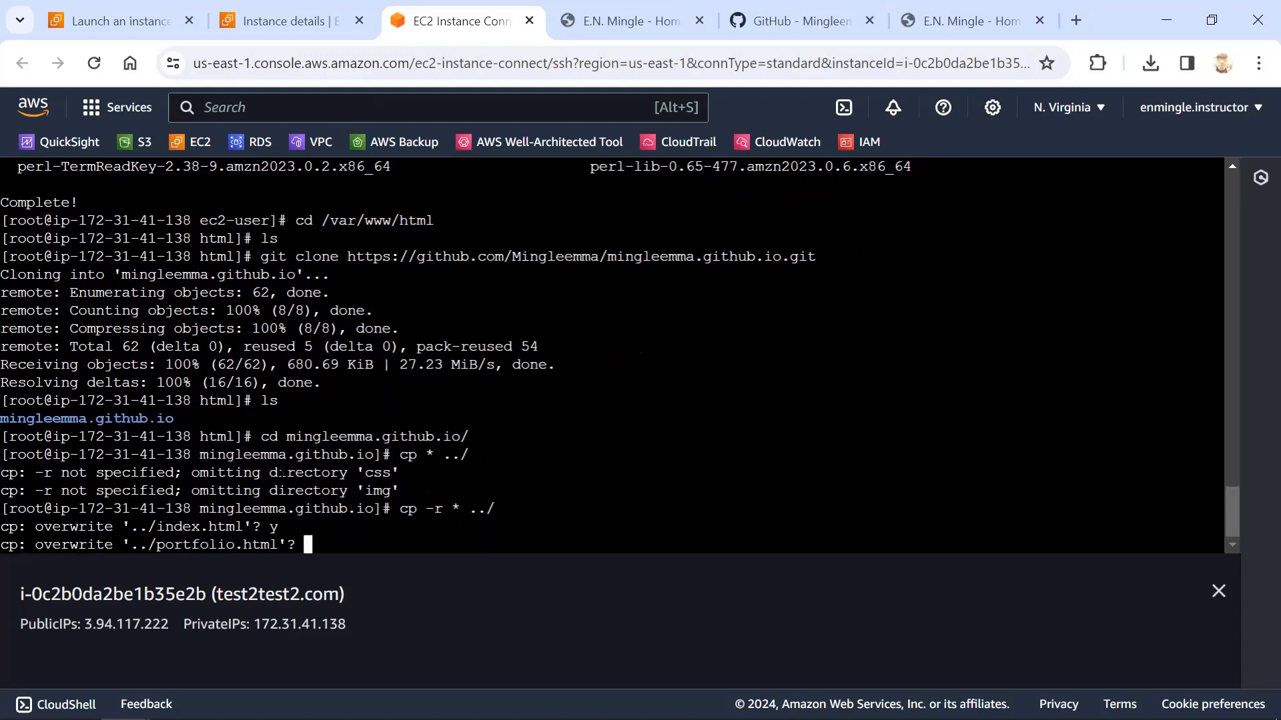
{"action": "type", "text": "y"}
{"action": "key", "text": "Return"}
{"action": "type", "text": "y"}
{"action": "key", "text": "Return"}
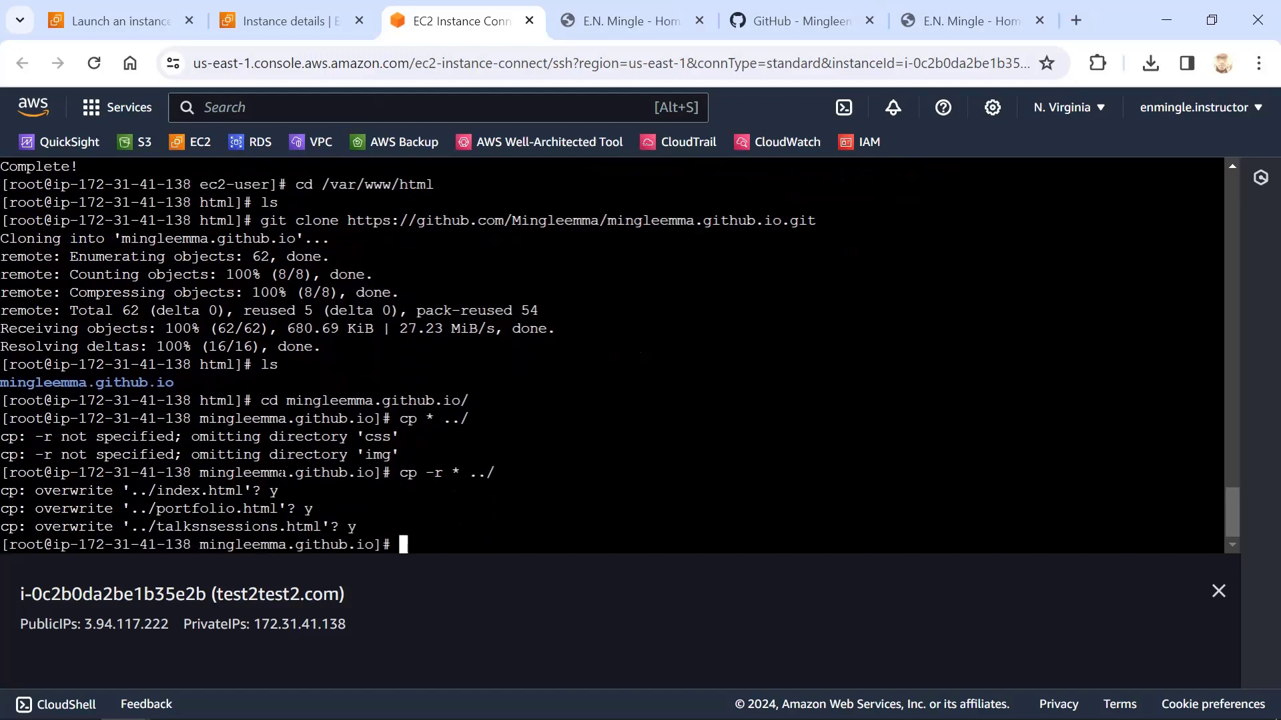
List the repository folder's files, then go up to the html directory with cd ../ and list its contents
{"action": "type", "text": "y"}
{"action": "key", "text": "BackSpace"}
{"action": "type", "text": "ls"}
{"action": "key", "text": "Return"}
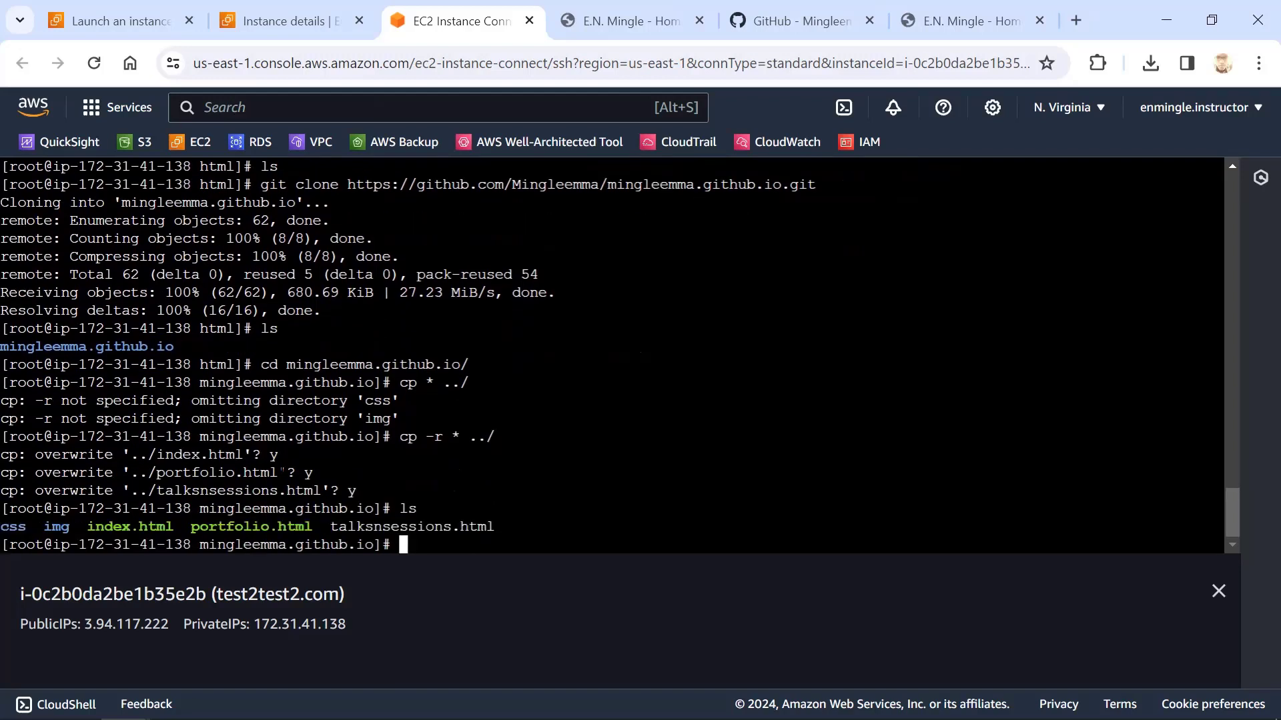
{"action": "type", "text": "cd ../"}
{"action": "key", "text": "Return"}
{"action": "type", "text": "ls"}
{"action": "key", "text": "Return"}
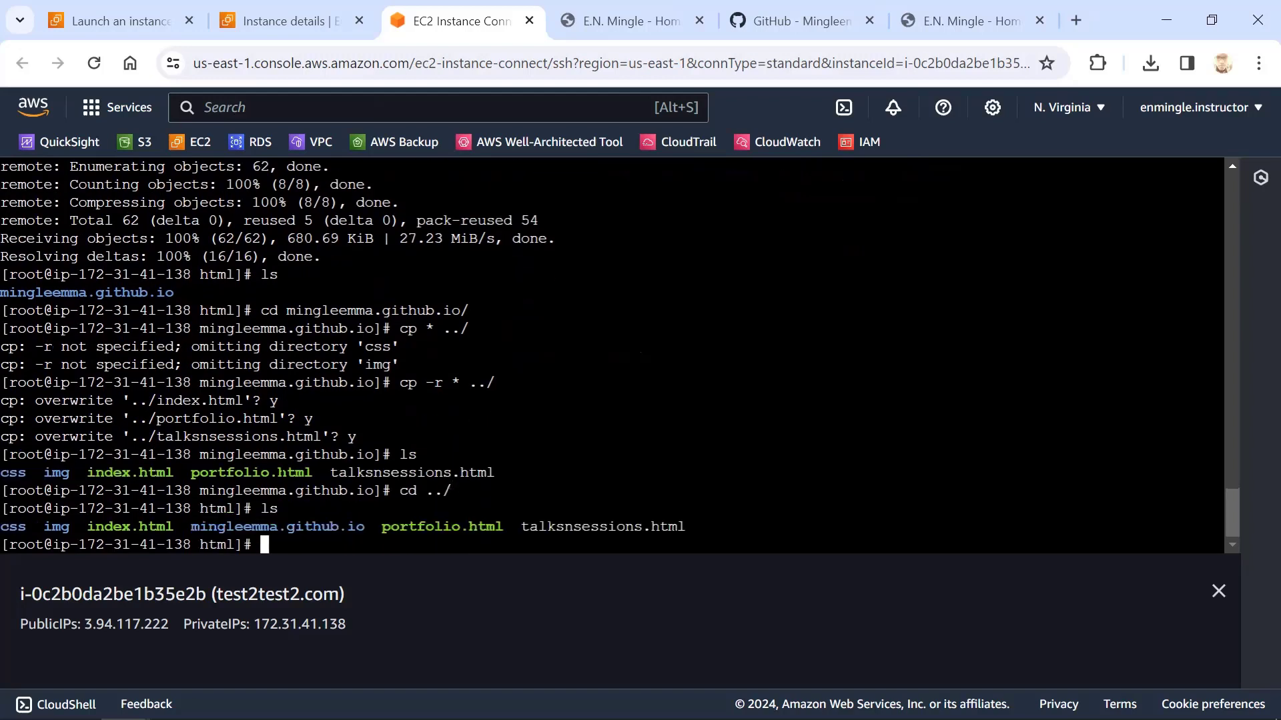
Examine the html directory's file listing and the recursive copy command in the terminal output
{"action": "left_click_drag", "start_coordinate": [12, 537], "coordinate": [667, 527]}
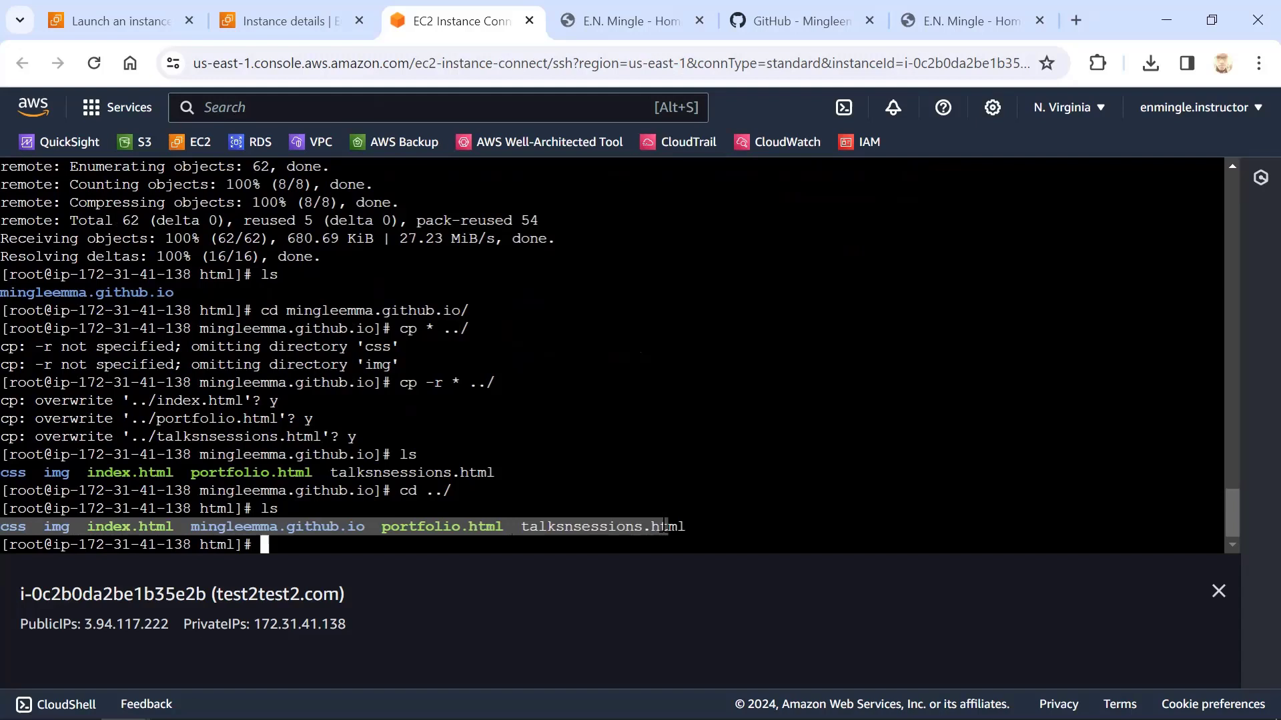
{"action": "left_click", "coordinate": [664, 527]}
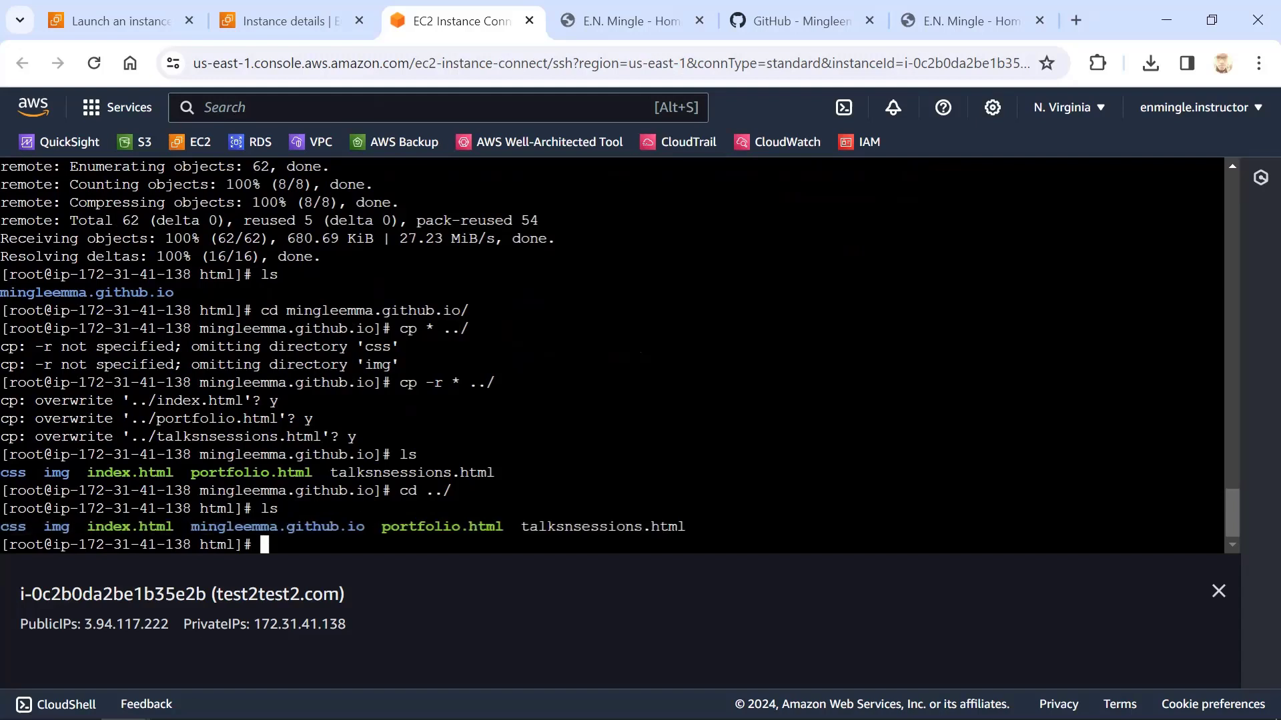
{"action": "left_click_drag", "start_coordinate": [702, 527], "coordinate": [513, 527]}
{"action": "left_click", "coordinate": [247, 407]}
{"action": "left_click_drag", "start_coordinate": [425, 383], "coordinate": [461, 383]}
{"action": "left_click", "coordinate": [453, 382]}
{"action": "left_click_drag", "start_coordinate": [358, 365], "coordinate": [369, 365]}
{"action": "left_click_drag", "start_coordinate": [439, 383], "coordinate": [447, 384]}
Clear the terminal and open the instance's public IP 3.94.117.222 in the tab showing the GitHub-hosted site
{"action": "type", "text": "clear"}
{"action": "key", "text": "Return"}
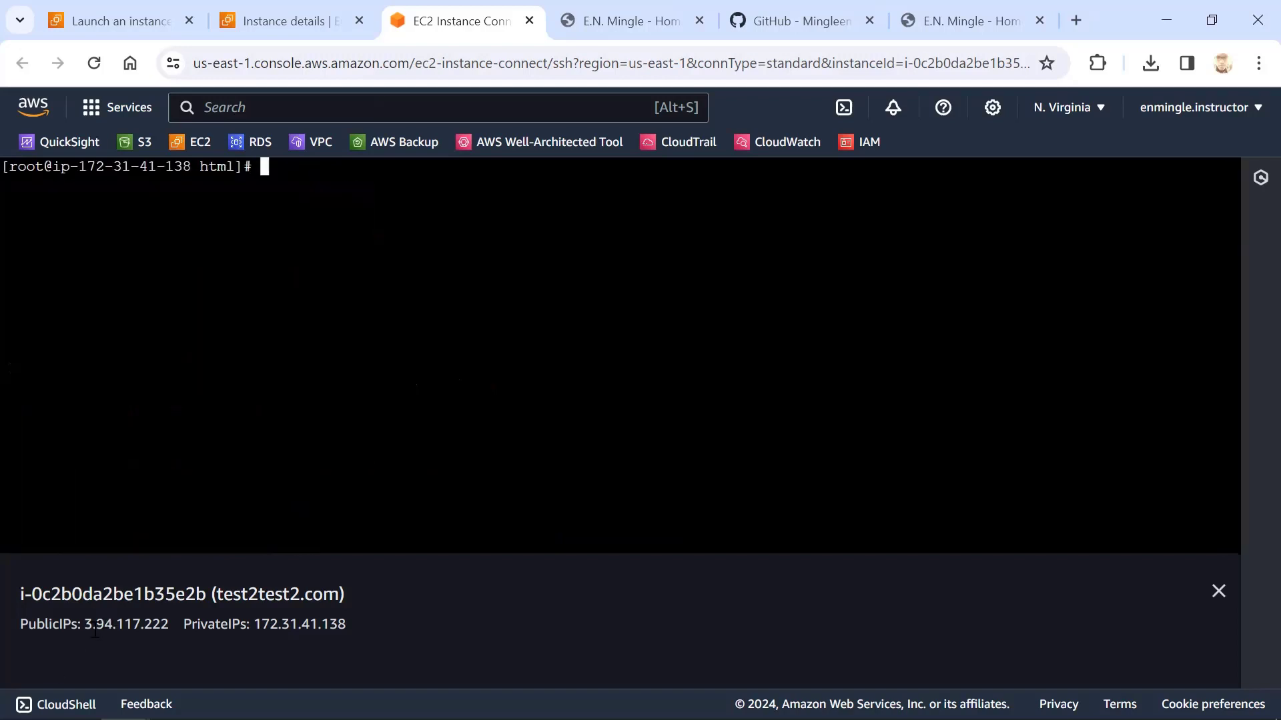
{"action": "left_click_drag", "start_coordinate": [86, 615], "coordinate": [172, 624]}
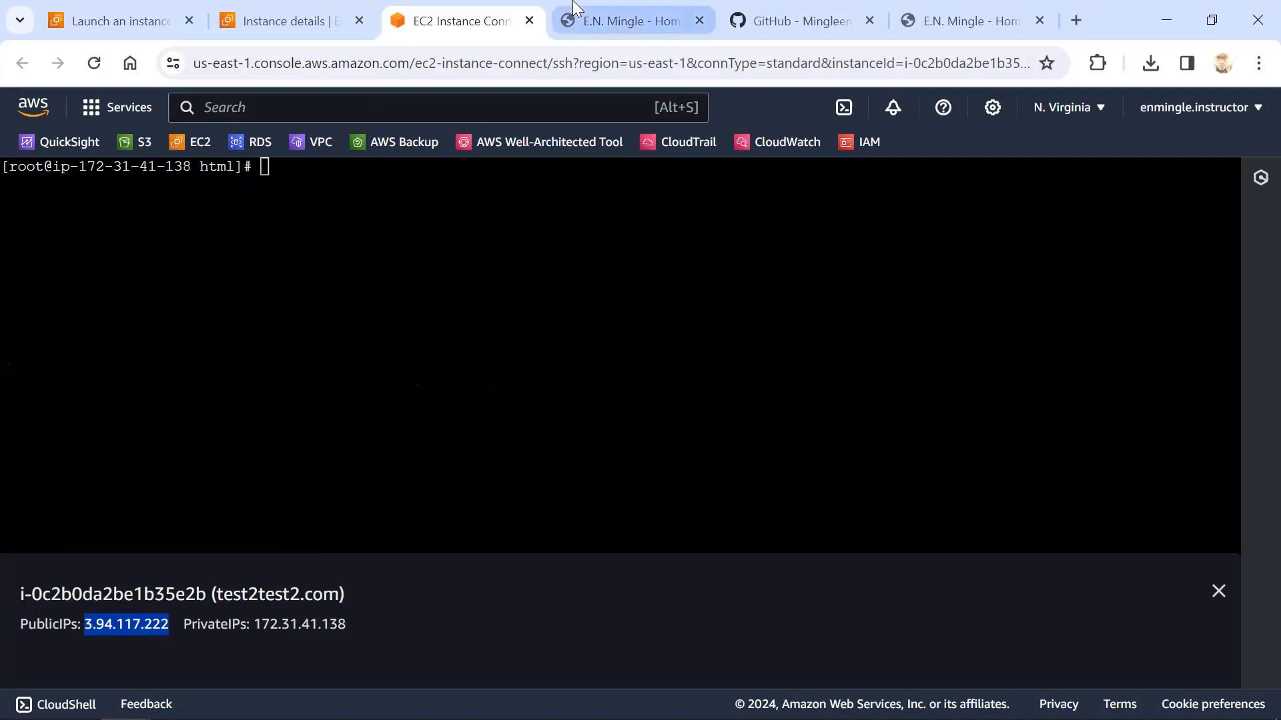
{"action": "left_click", "coordinate": [627, 21]}
{"action": "left_click", "coordinate": [965, 5]}
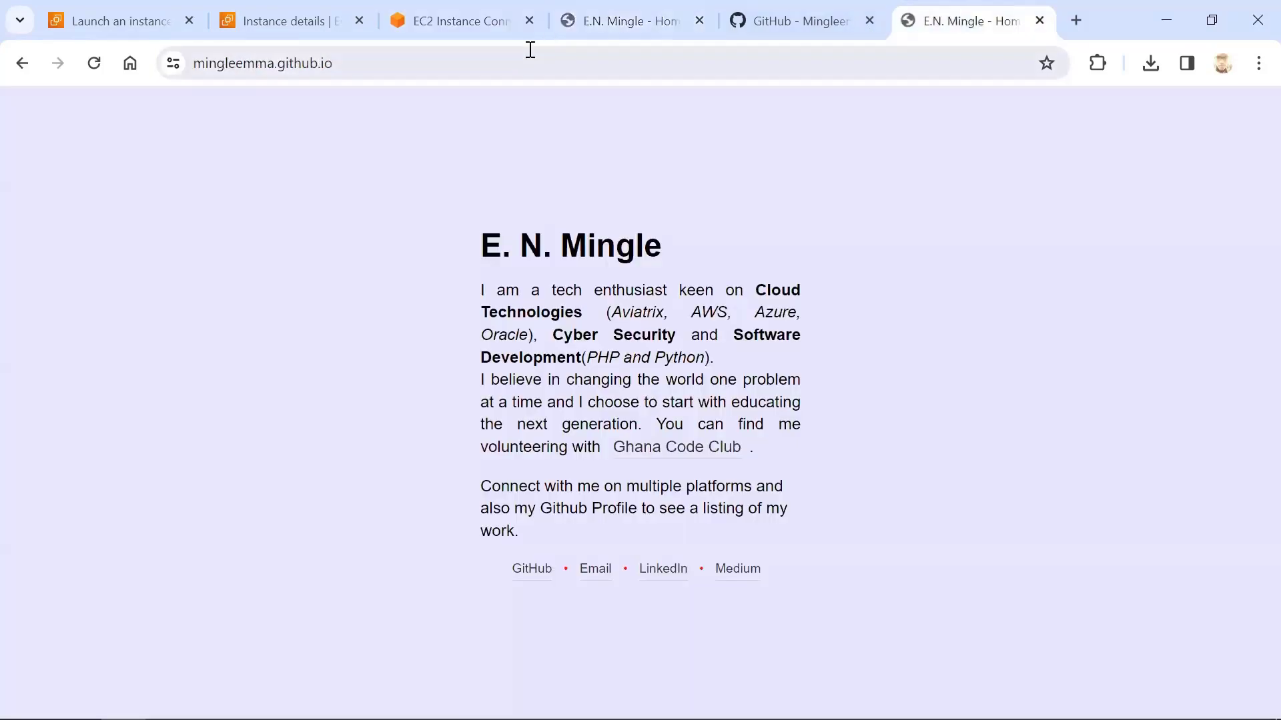
{"action": "left_click", "coordinate": [499, 55]}
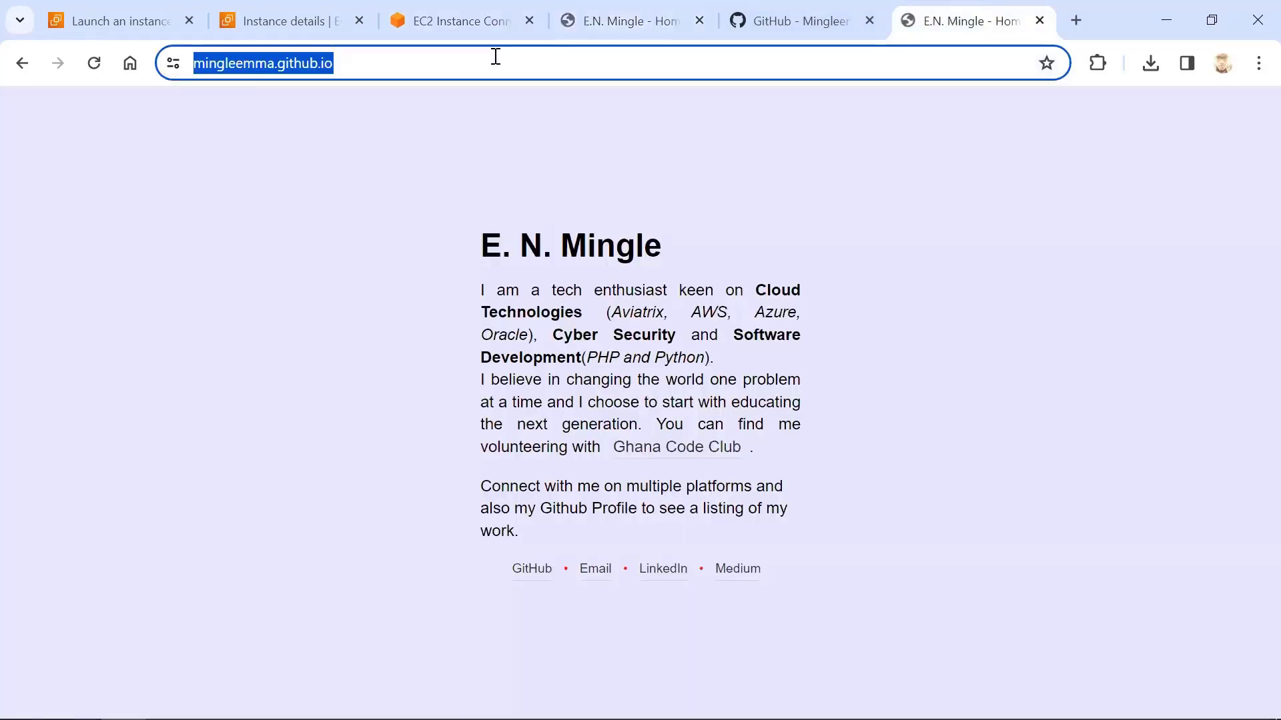
{"action": "type", "text": "3.94.117.222"}
{"action": "key", "text": "Return"}
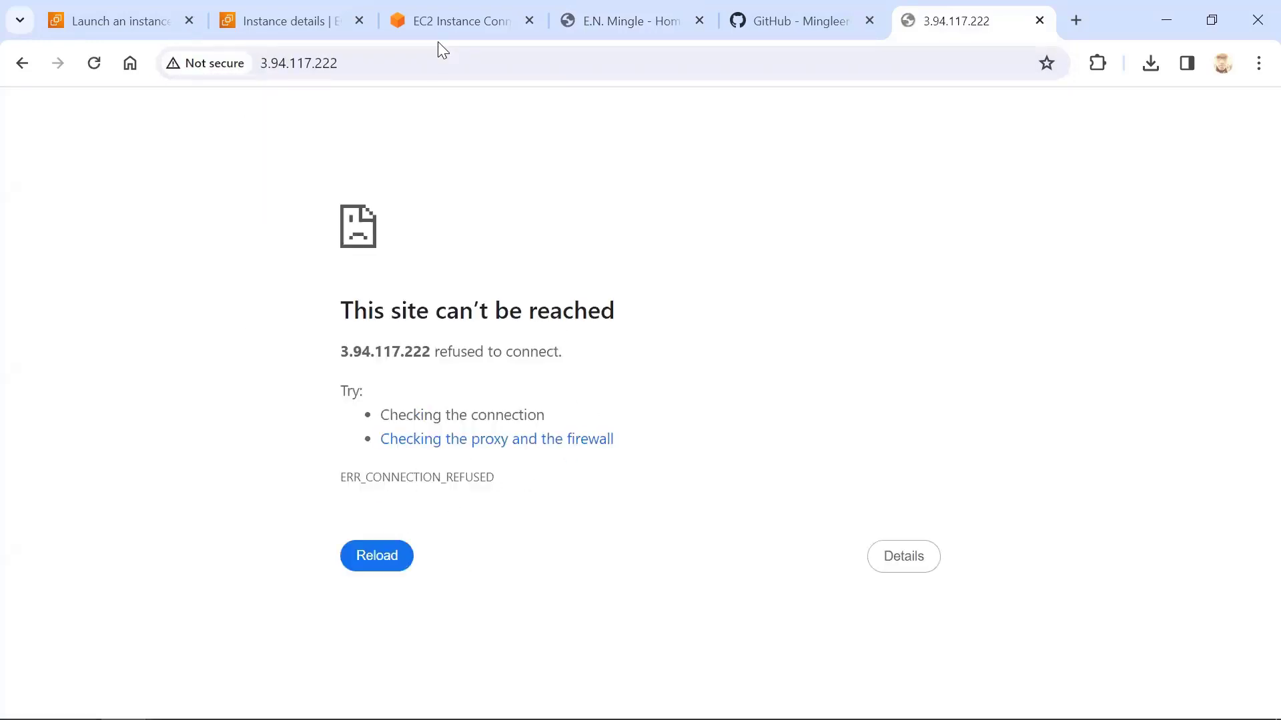
Restart the web server with service httpd restart and reload the page at 3.94.117.222
{"action": "left_click", "coordinate": [442, 20]}
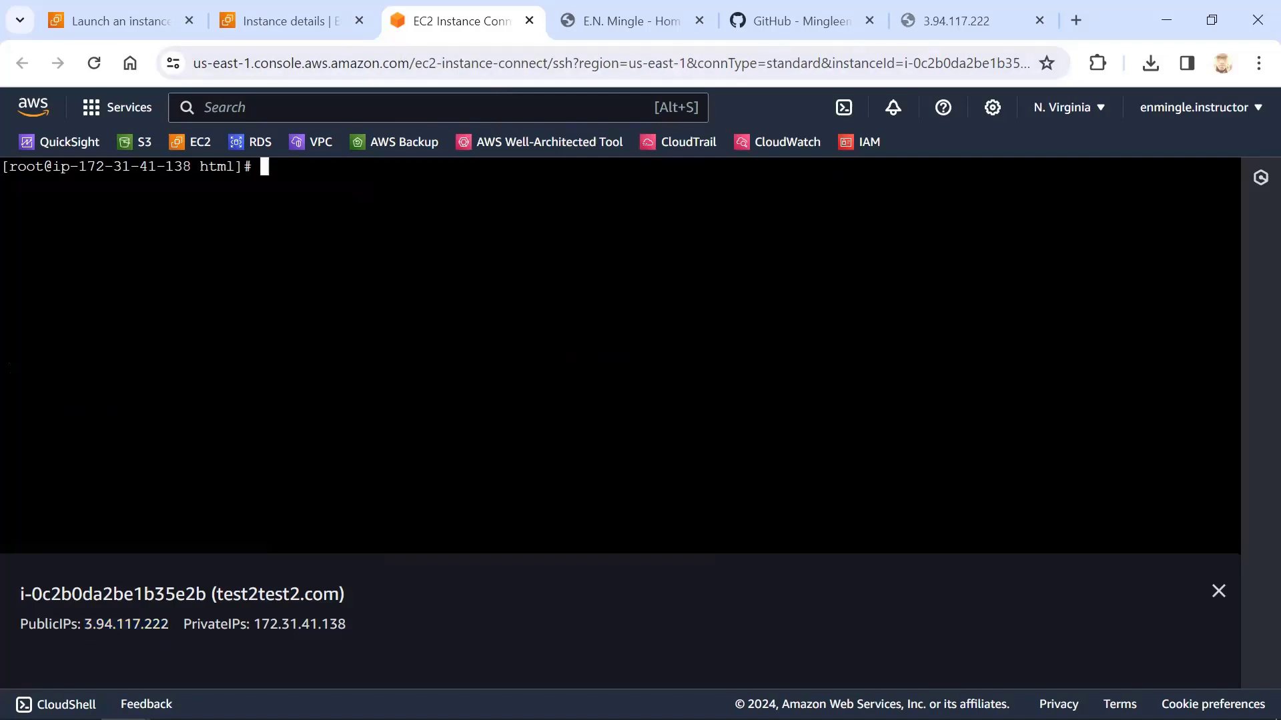
{"action": "type", "text": "service http"}
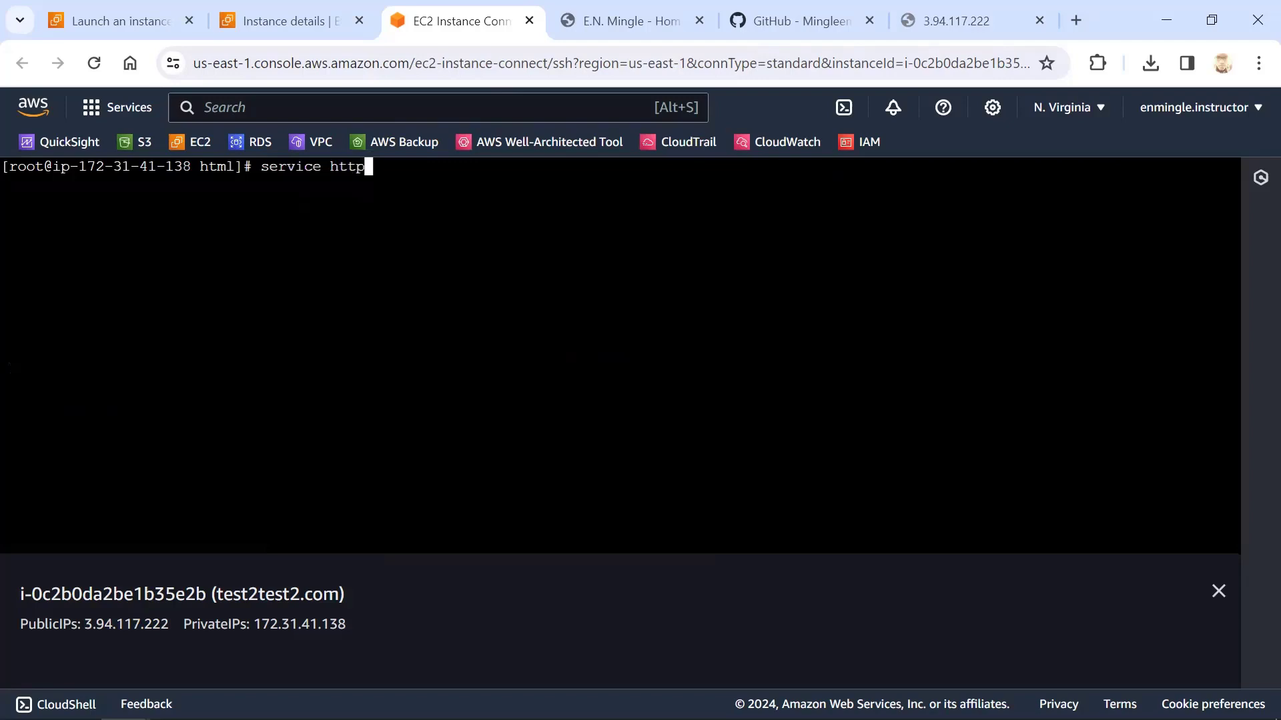
{"action": "type", "text": "d restart"}
{"action": "key", "text": "Return"}
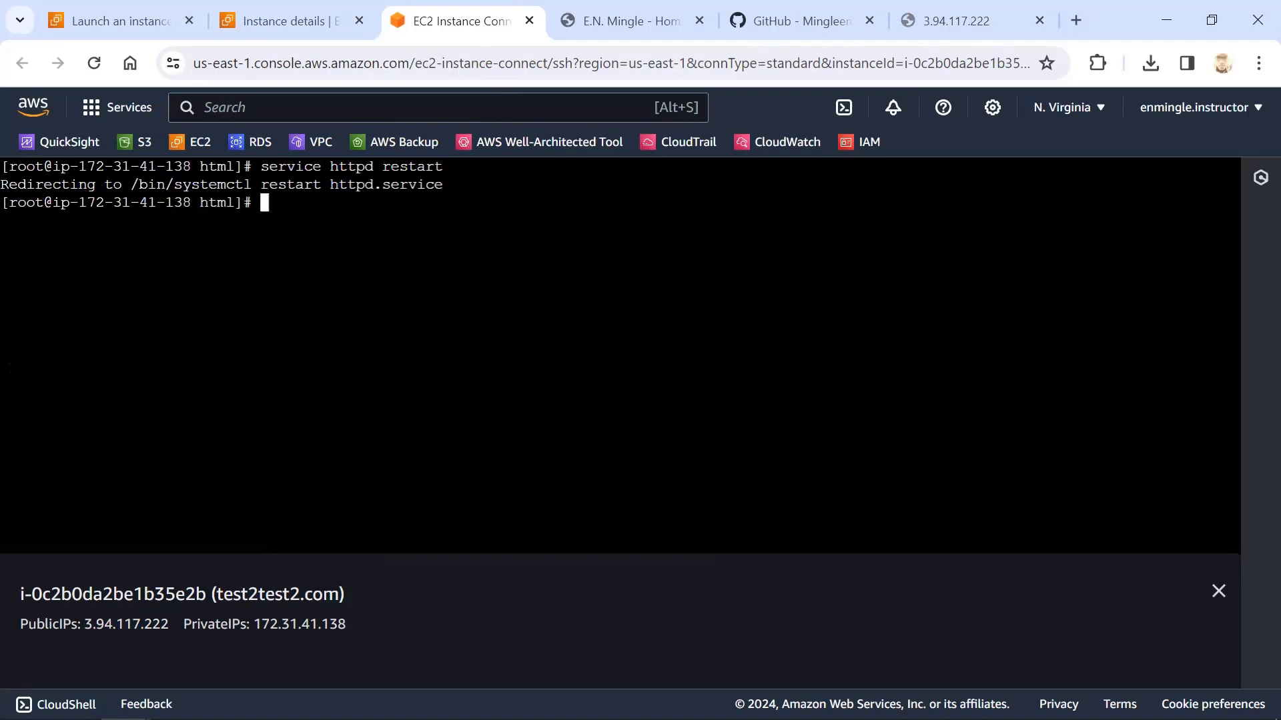
{"action": "left_click", "coordinate": [940, 21]}
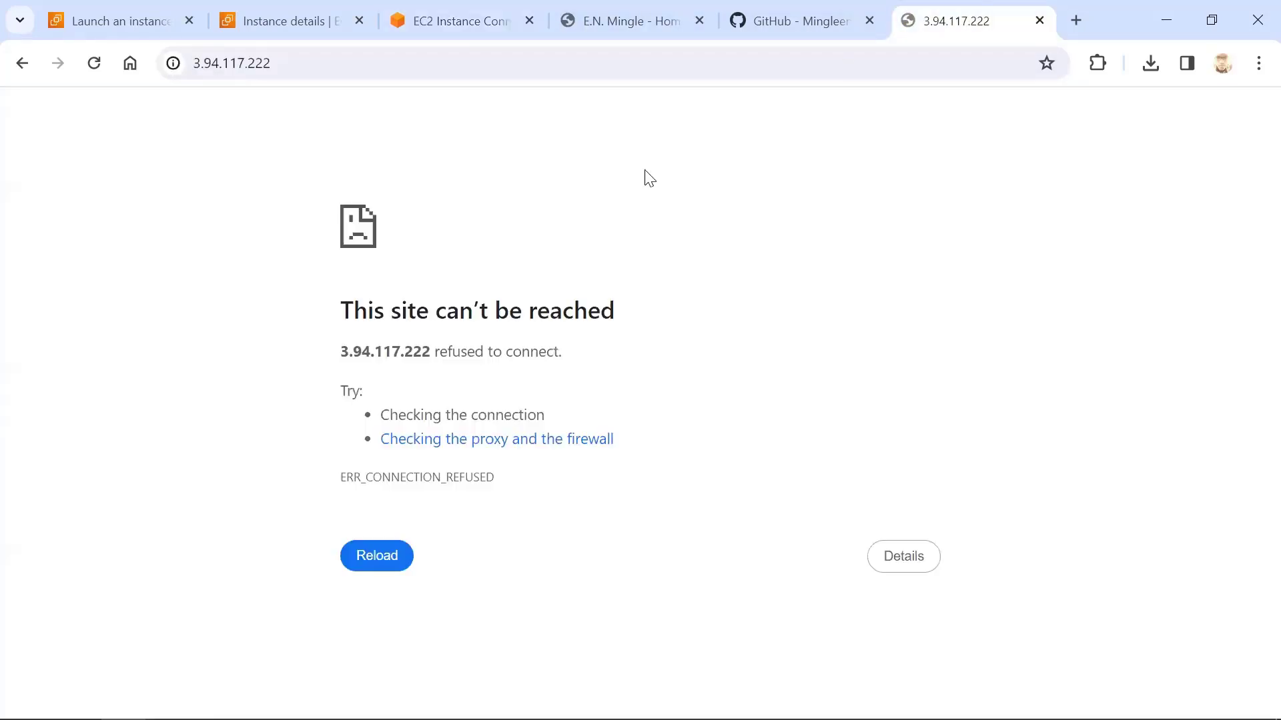
{"action": "left_click", "coordinate": [94, 63]}
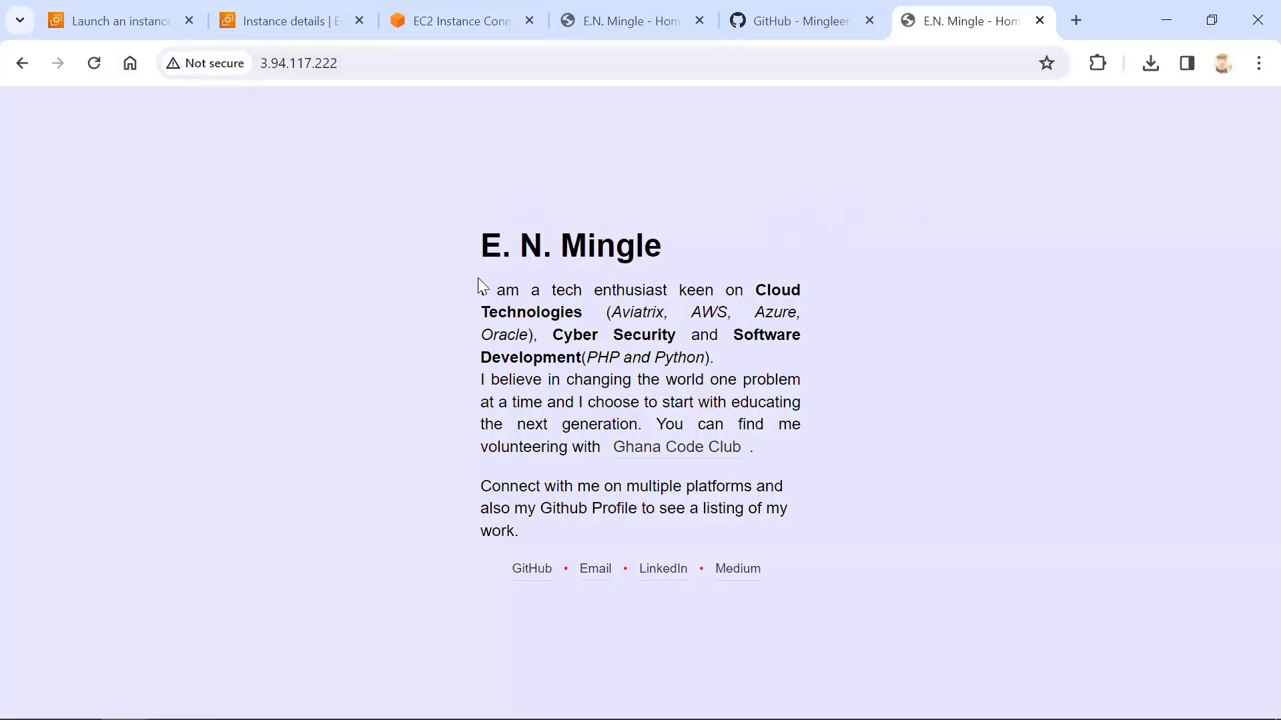
Move the browser tab showing 3.94.117.222 ahead of the S3 website's tab, then reload the S3-hosted index.html page
{"action": "left_click_drag", "start_coordinate": [462, 235], "coordinate": [845, 587]}
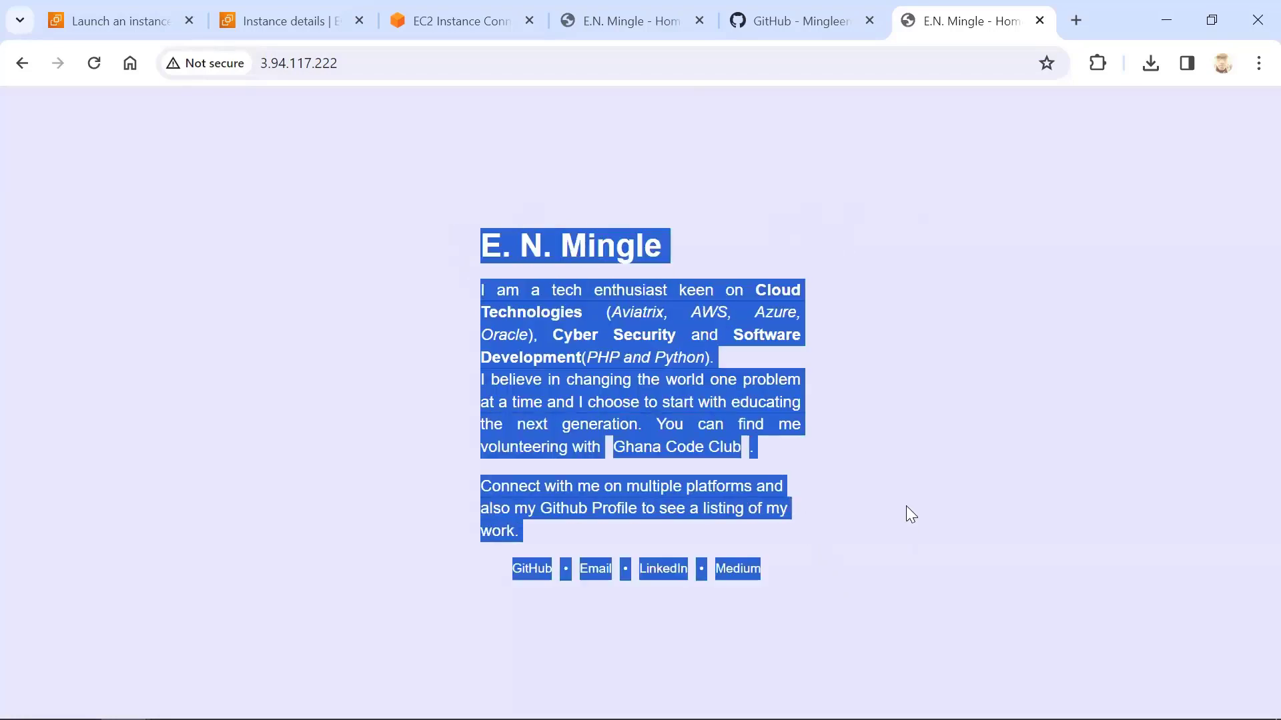
{"action": "left_click", "coordinate": [909, 467]}
{"action": "left_click_drag", "start_coordinate": [943, 27], "coordinate": [604, 23]}
{"action": "left_click", "coordinate": [763, 20]}
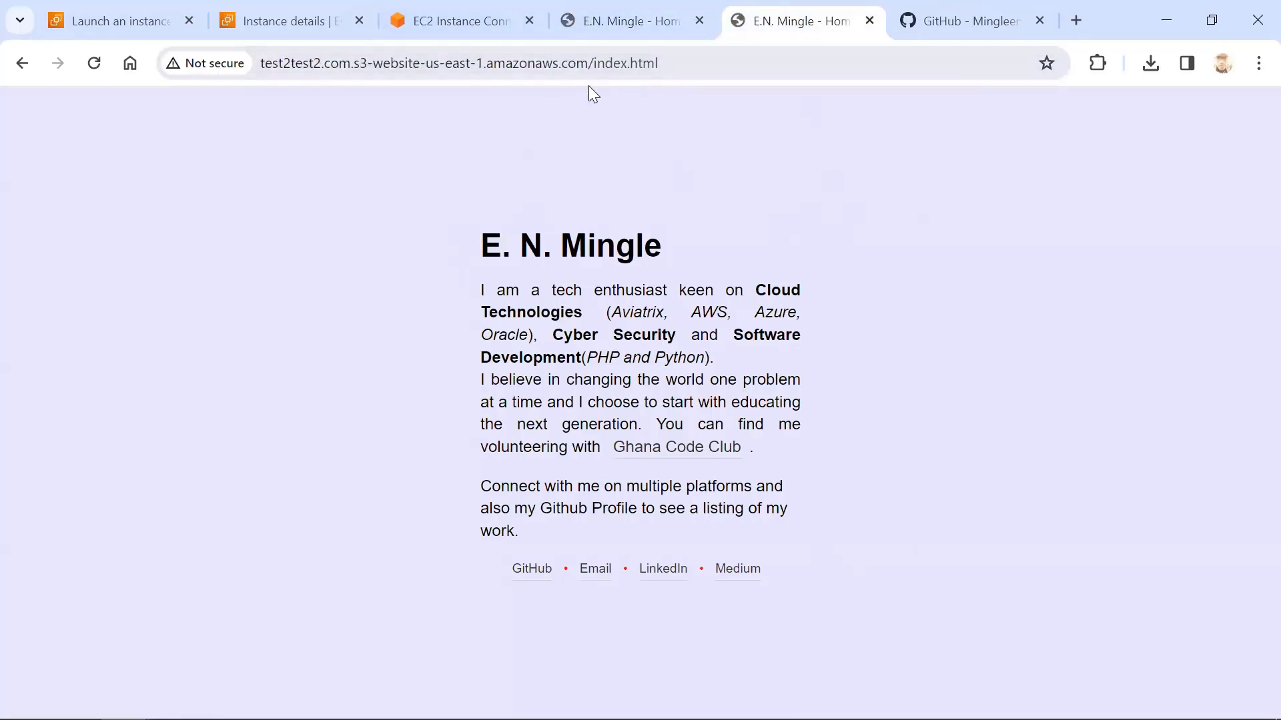
{"action": "left_click", "coordinate": [610, 67]}
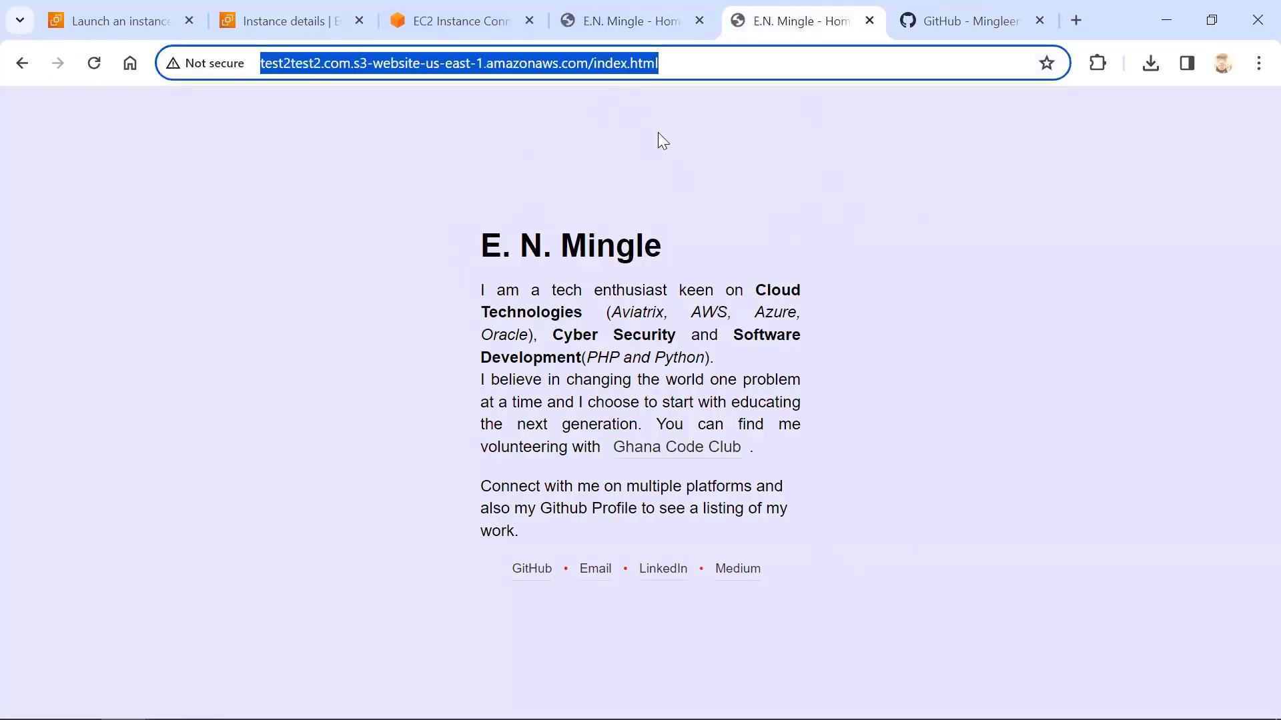
{"action": "key", "text": "Return"}
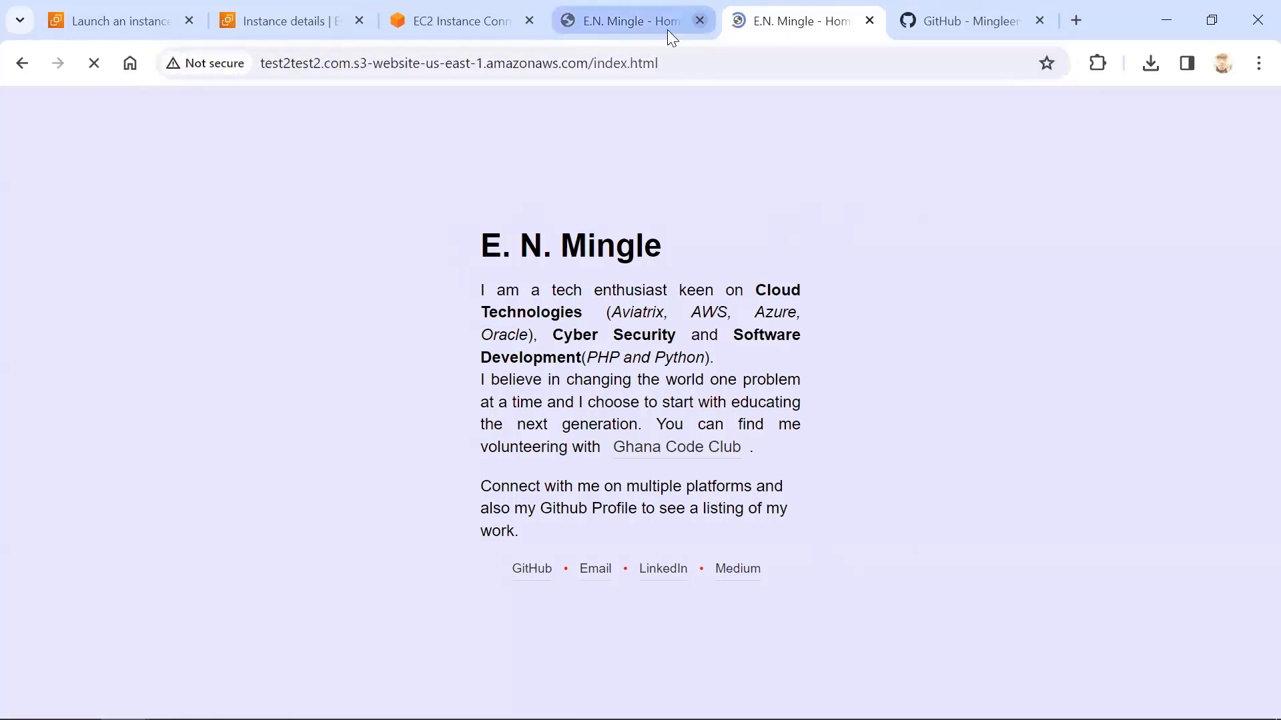
Try to open 3.94.117.222/porfolio.html on the EC2-hosted site, checking the page's file name in the GitHub repository
{"action": "left_click", "coordinate": [628, 21]}
{"action": "left_click", "coordinate": [504, 63]}
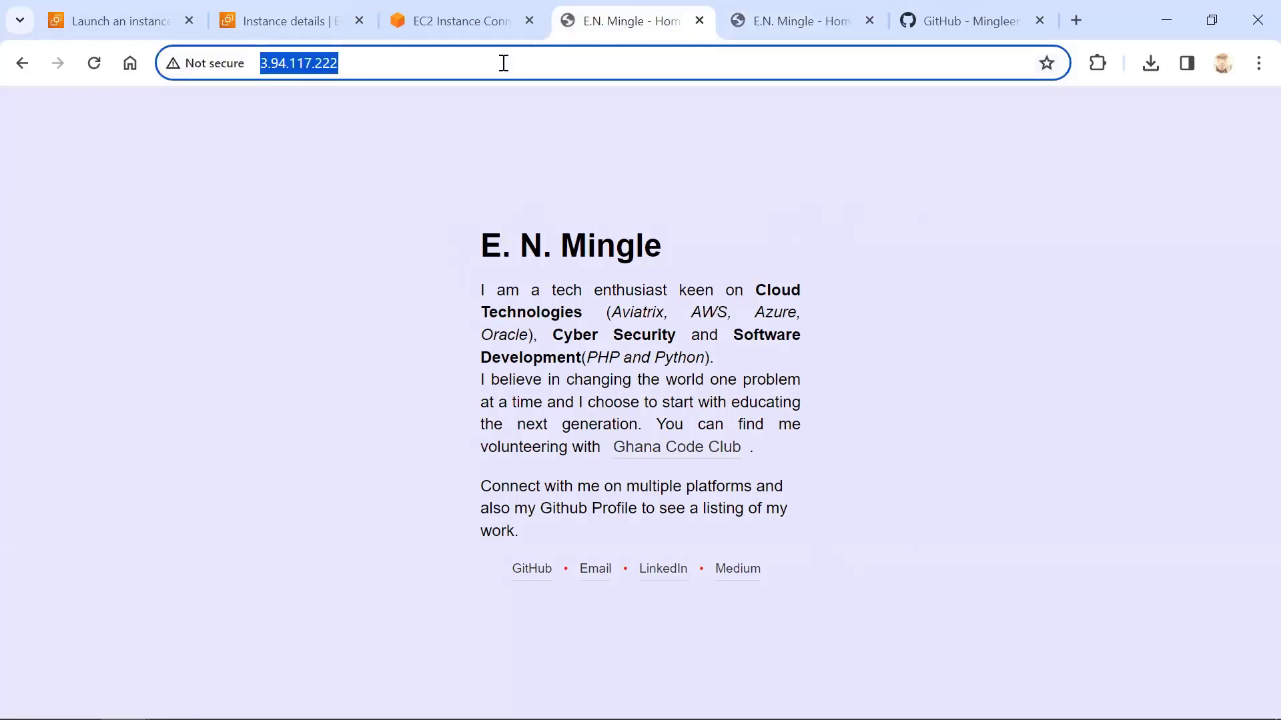
{"action": "left_click", "coordinate": [503, 63]}
{"action": "type", "text": "/por"}
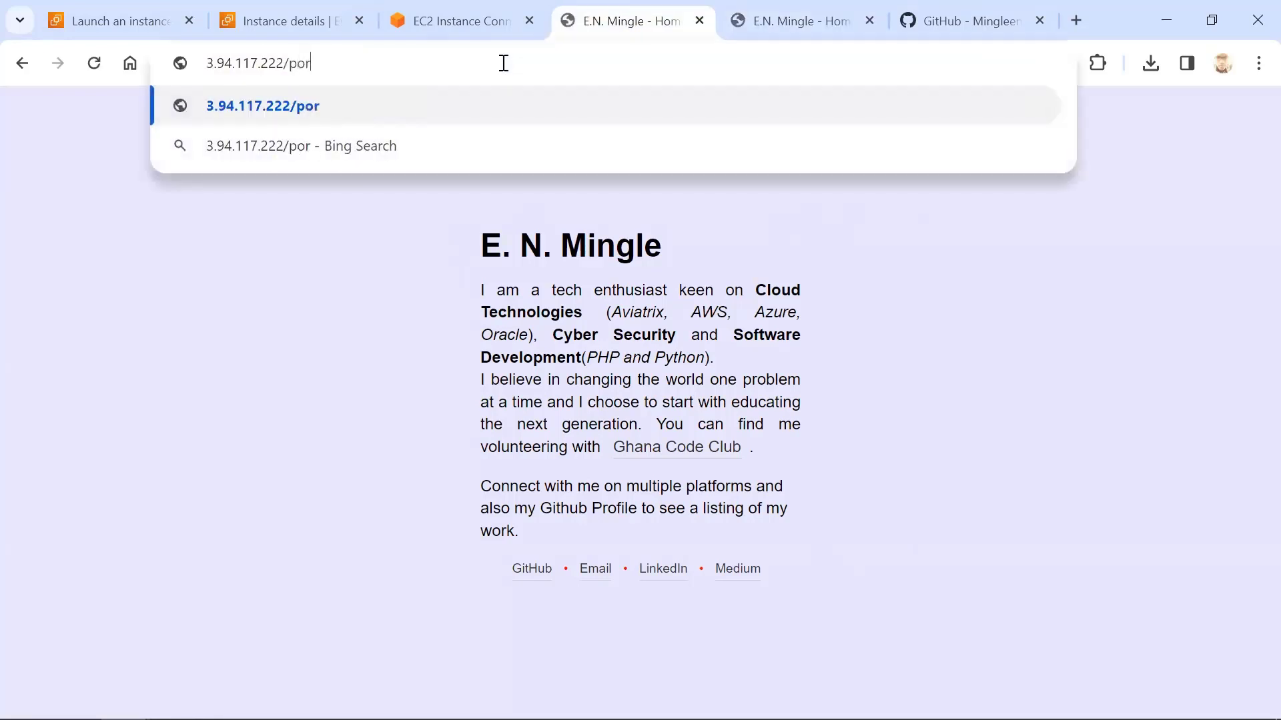
{"action": "type", "text": "foli"}
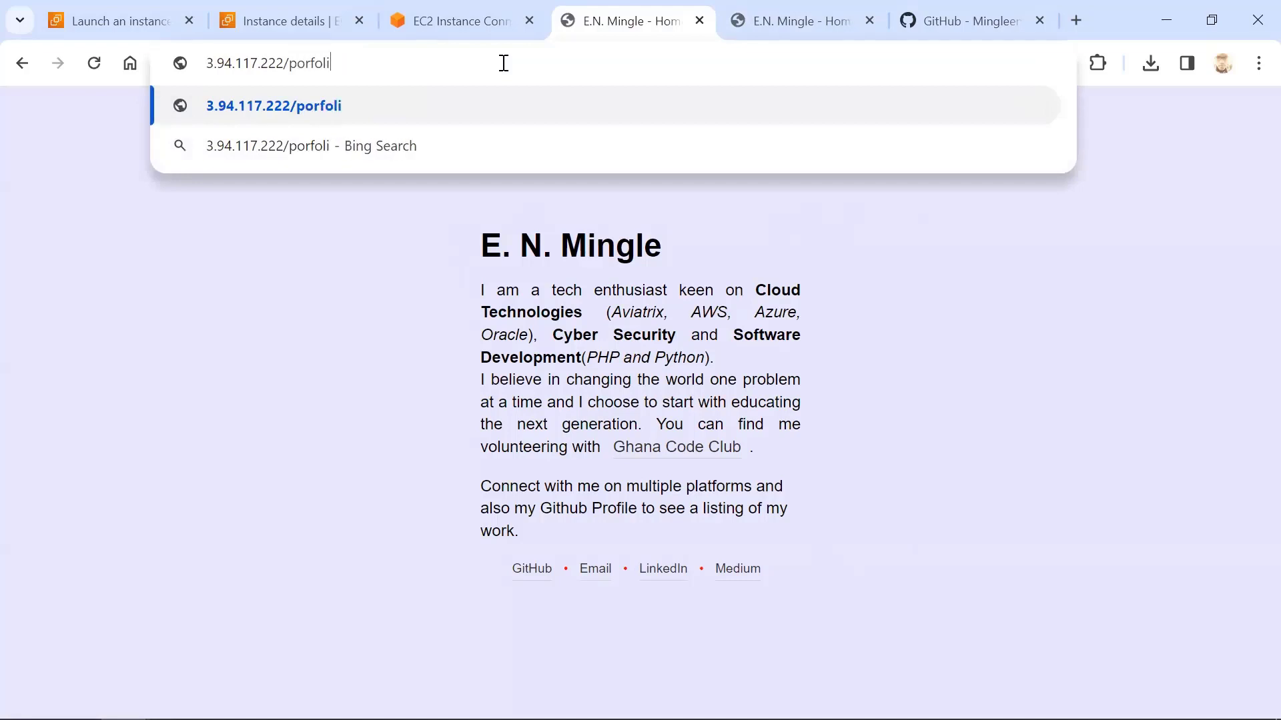
{"action": "left_click", "coordinate": [835, 13]}
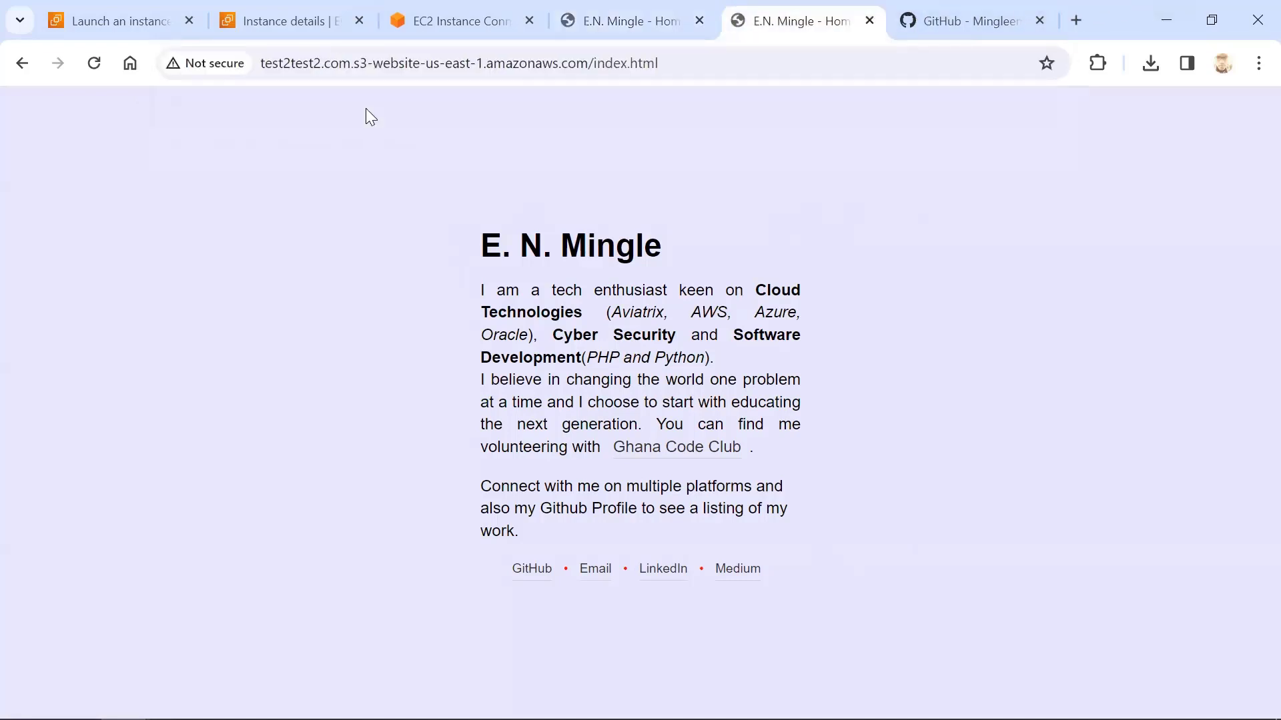
{"action": "left_click", "coordinate": [921, 19]}
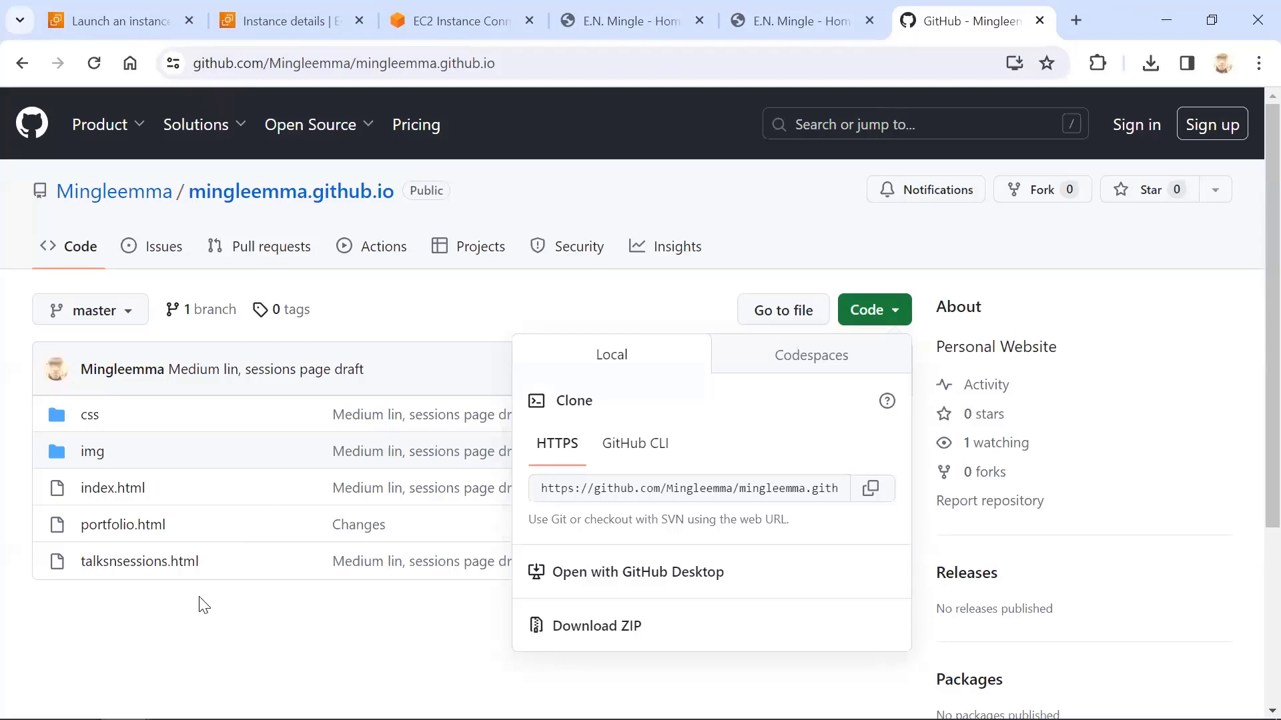
{"action": "left_click", "coordinate": [175, 614]}
{"action": "left_click", "coordinate": [658, 17]}
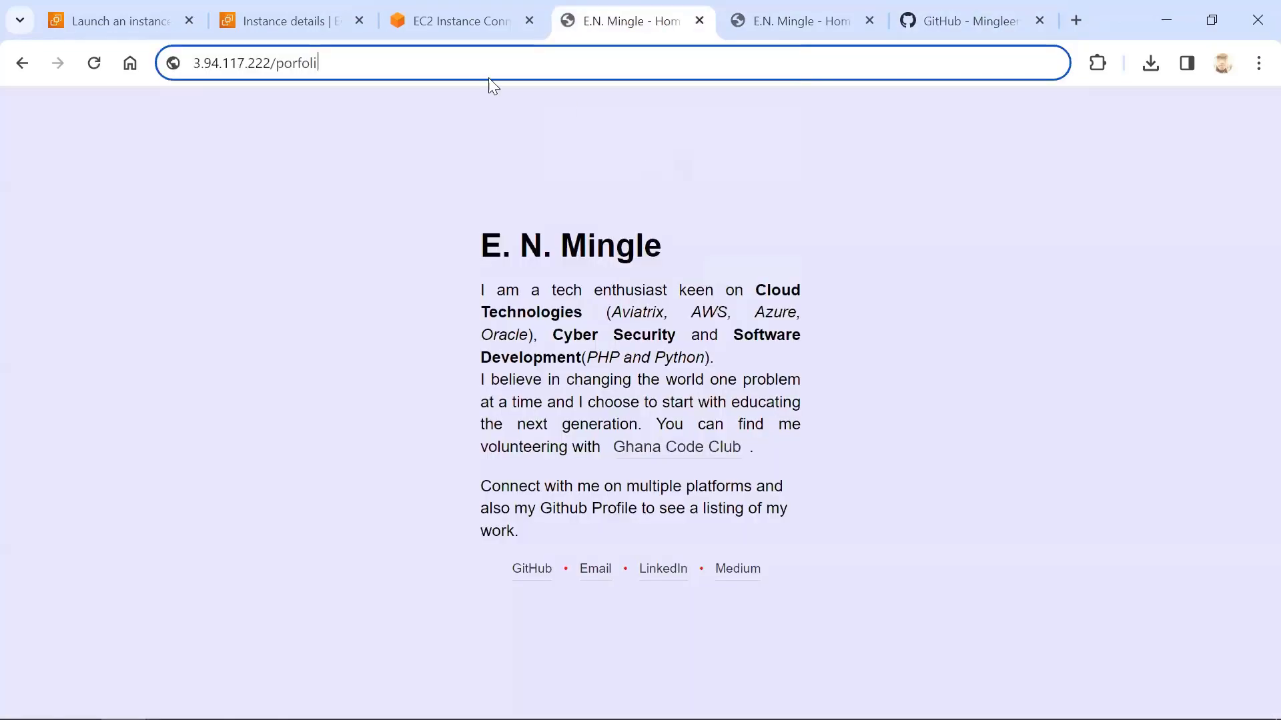
{"action": "type", "text": "o.htm"}
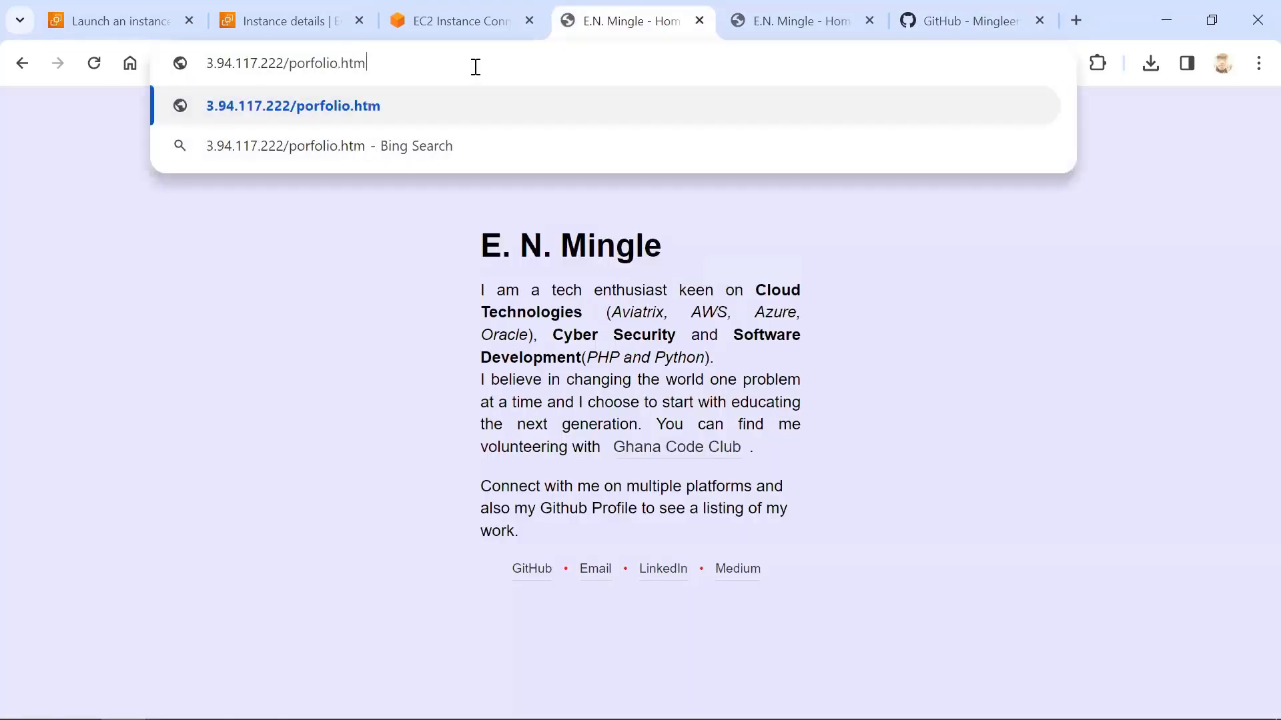
{"action": "type", "text": "l"}
{"action": "key", "text": "Return"}
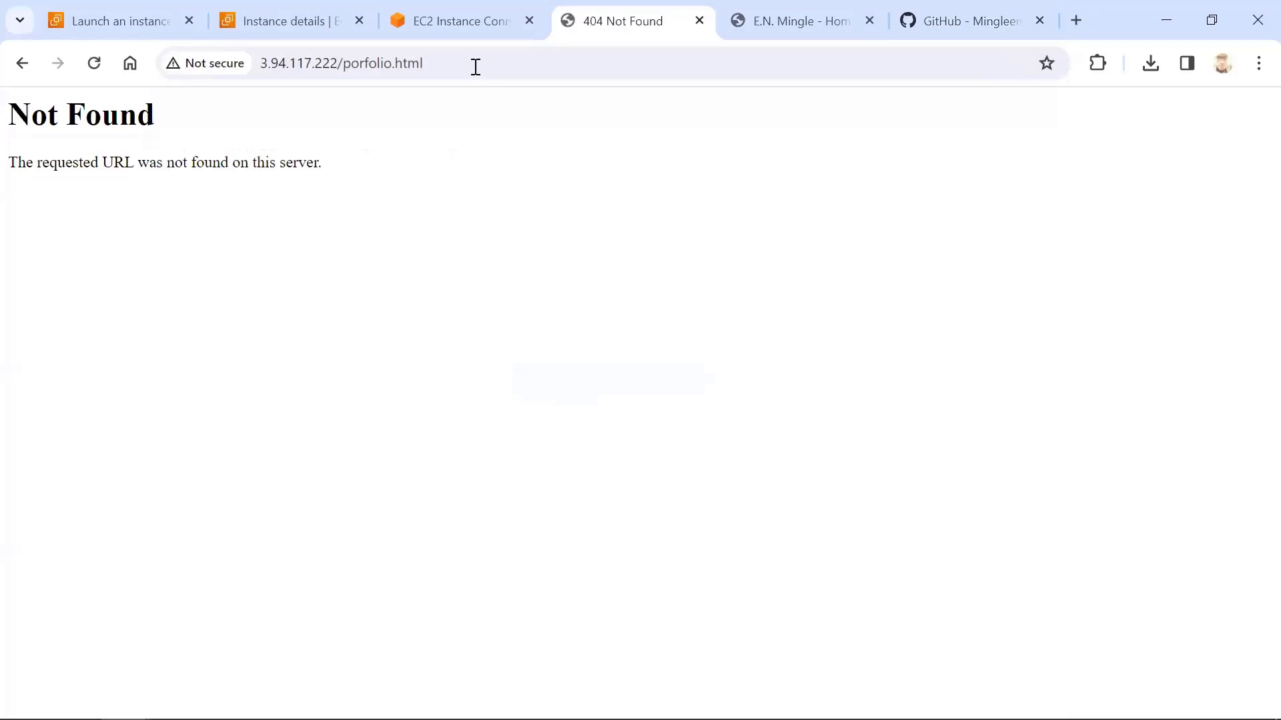